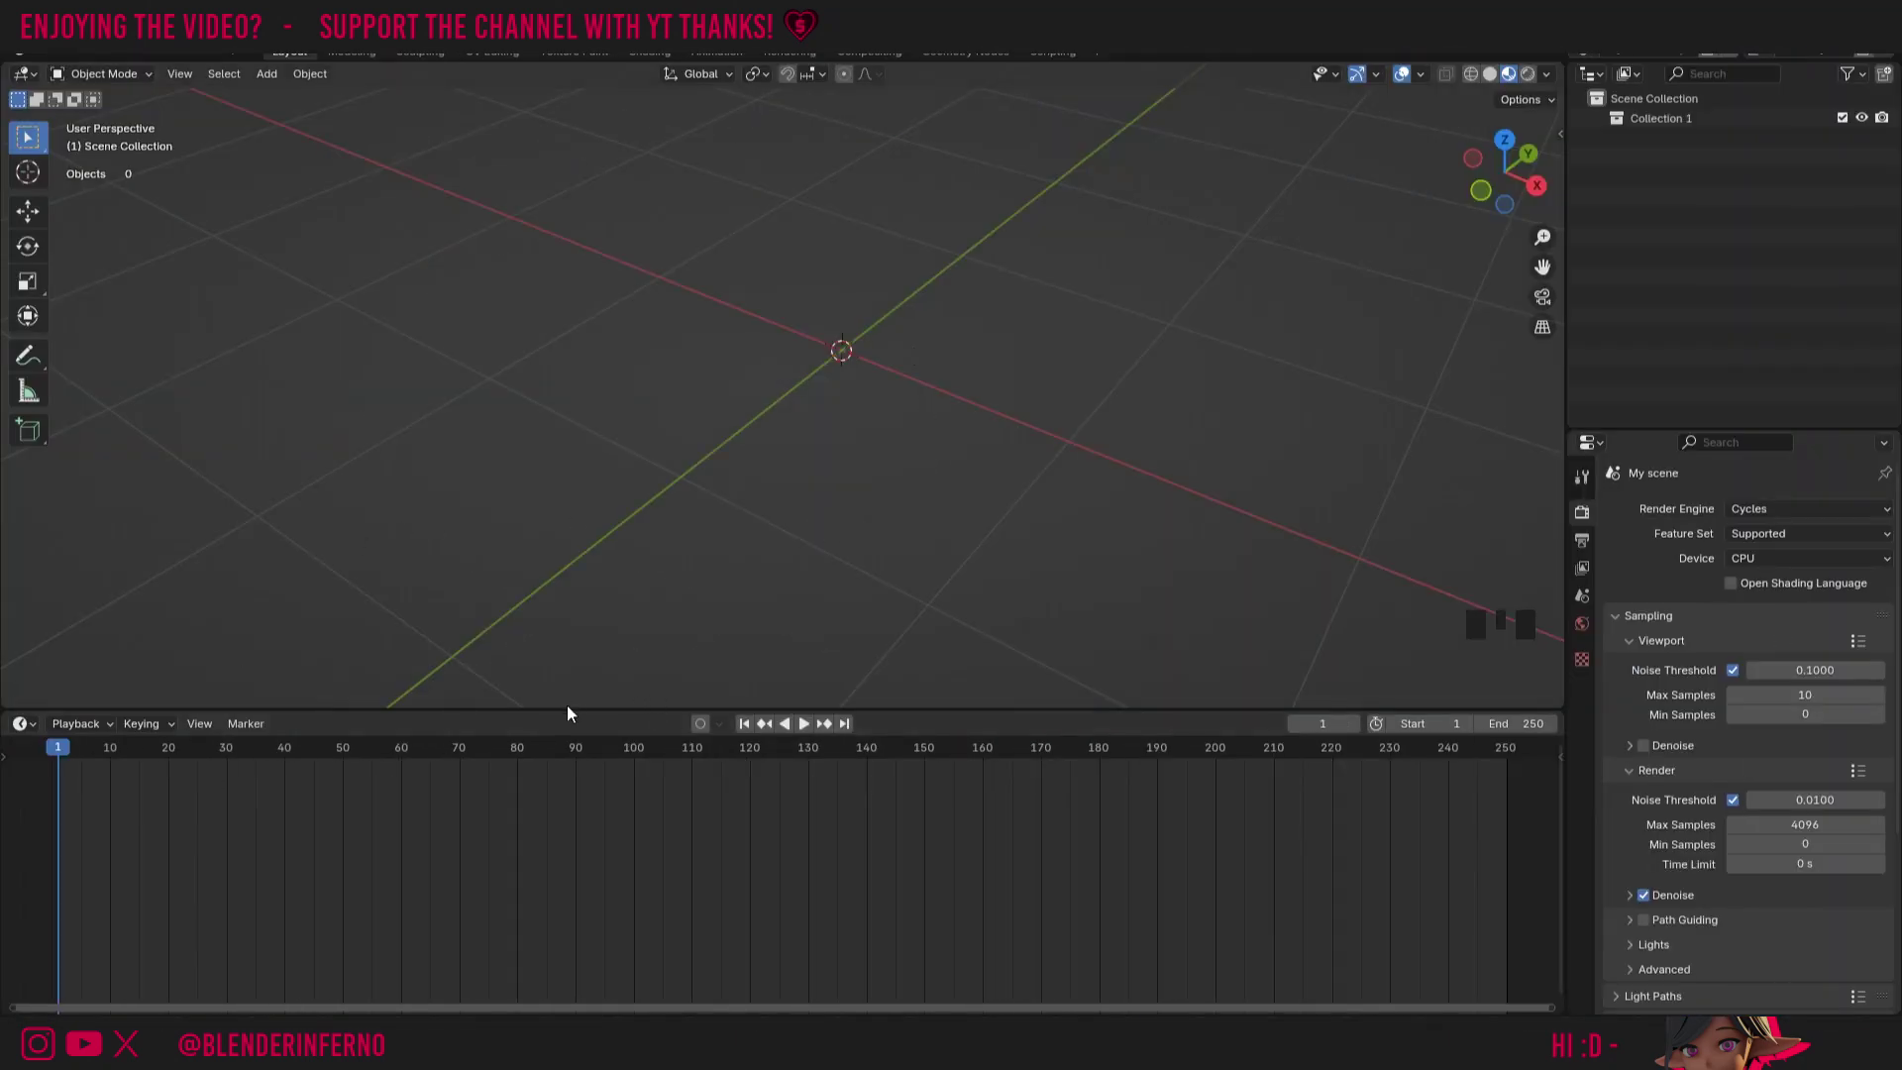
Change the bottom timeline area's editor type to Shader Editor
left_click(25, 724)
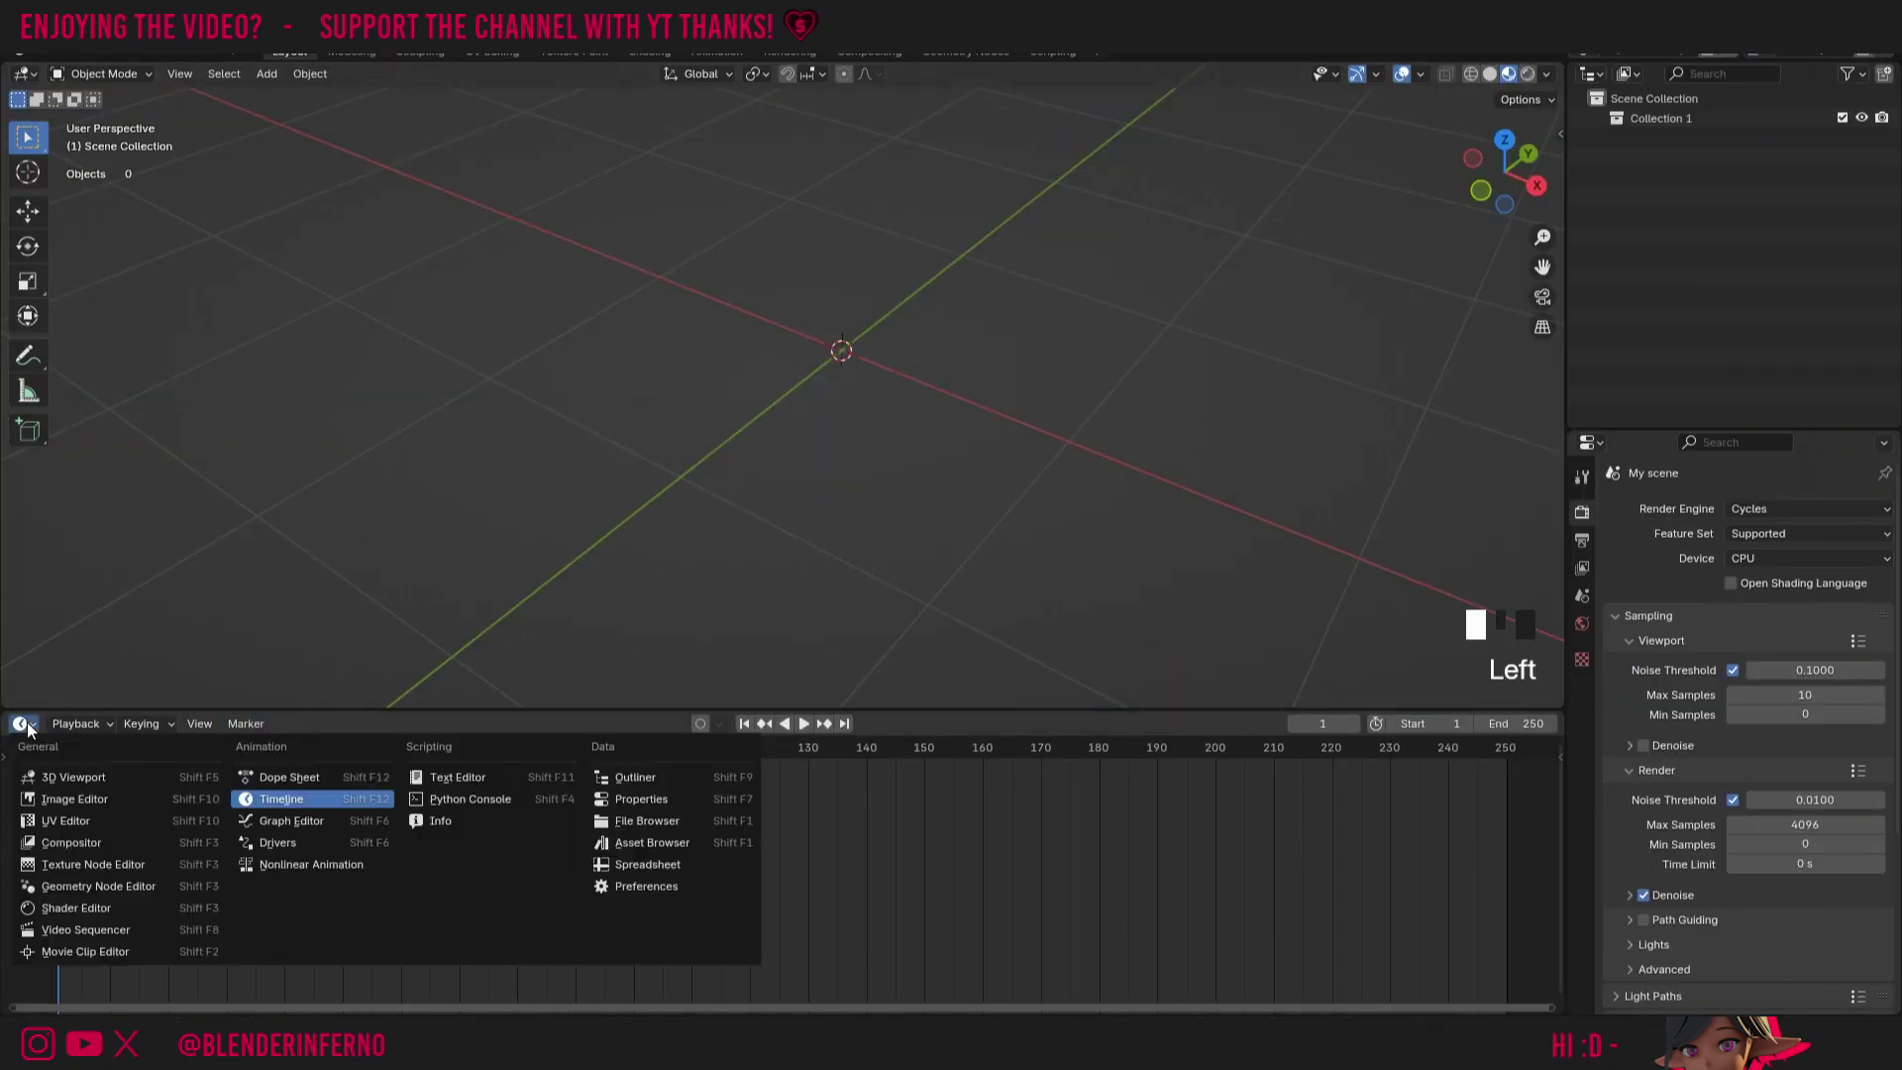
left_click(65, 911)
Add a mesh cylinder at the scene origin
key("shift+a")
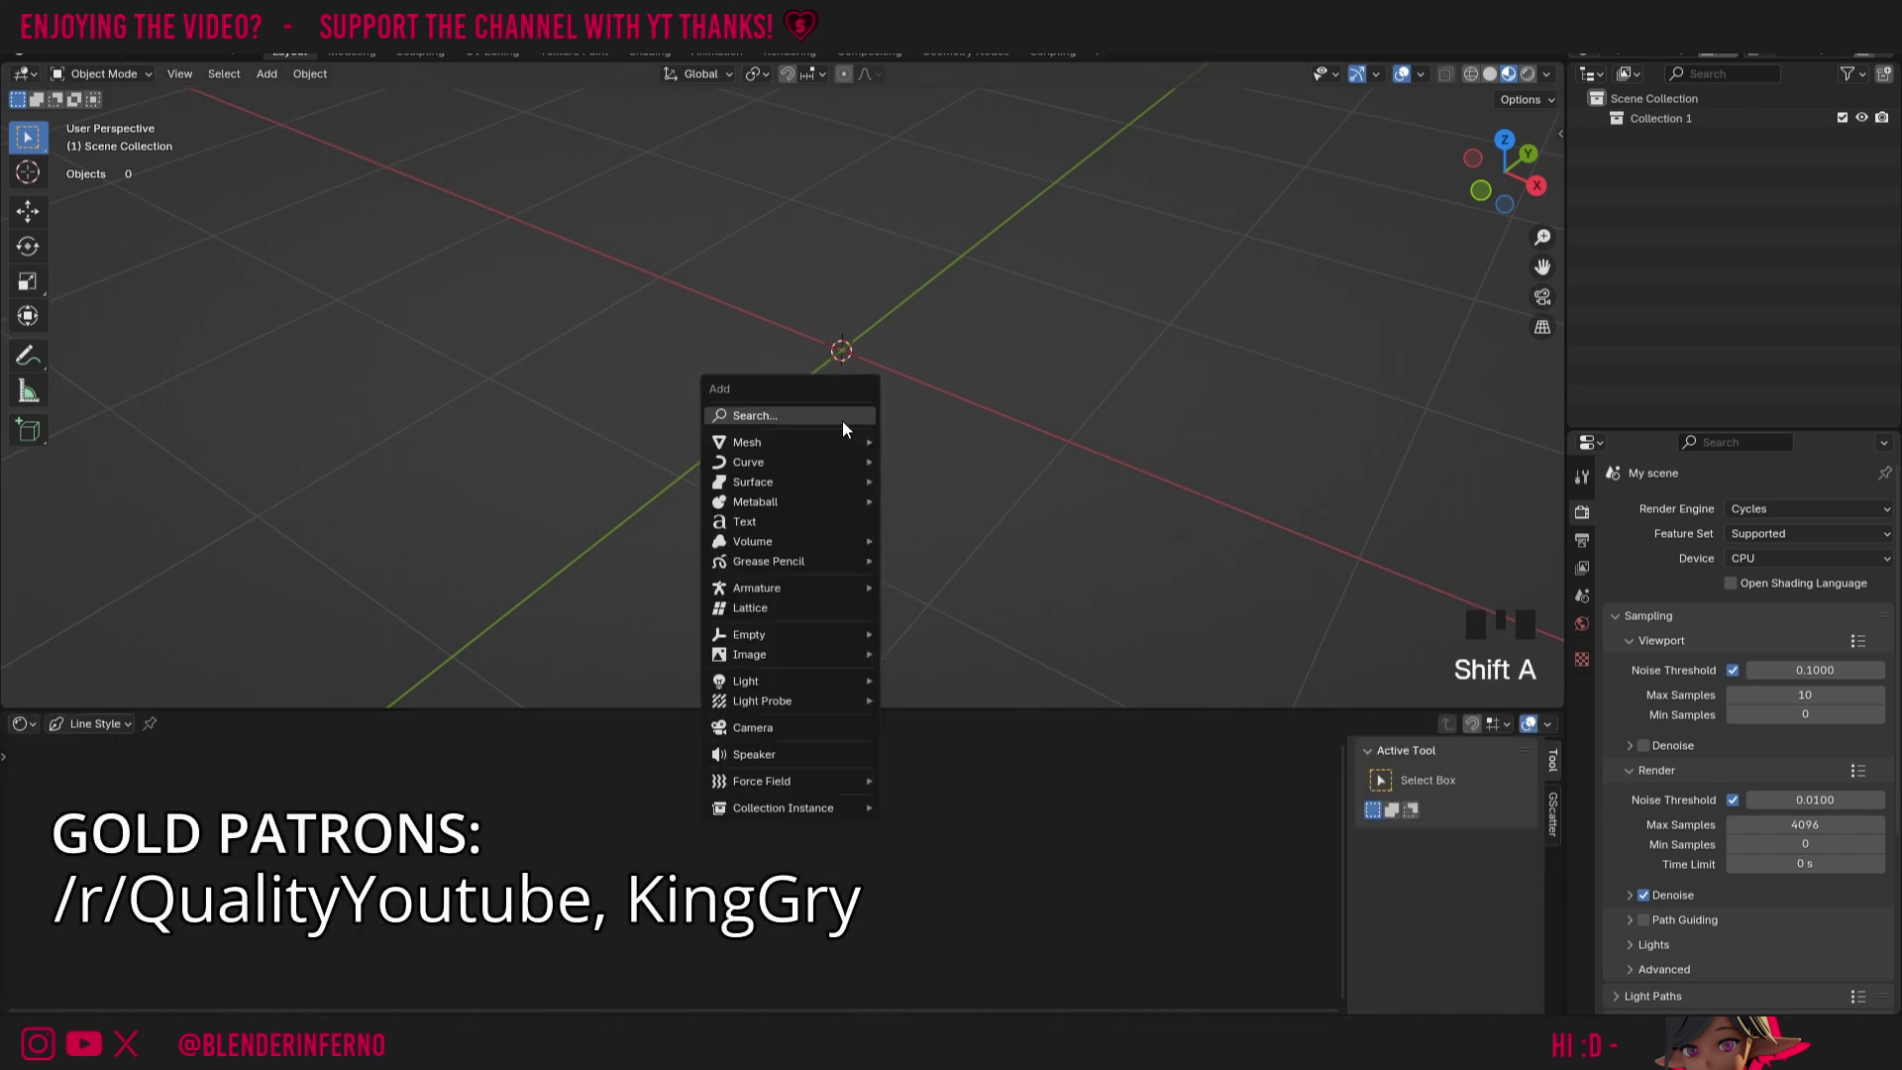
mouse_move(818, 444)
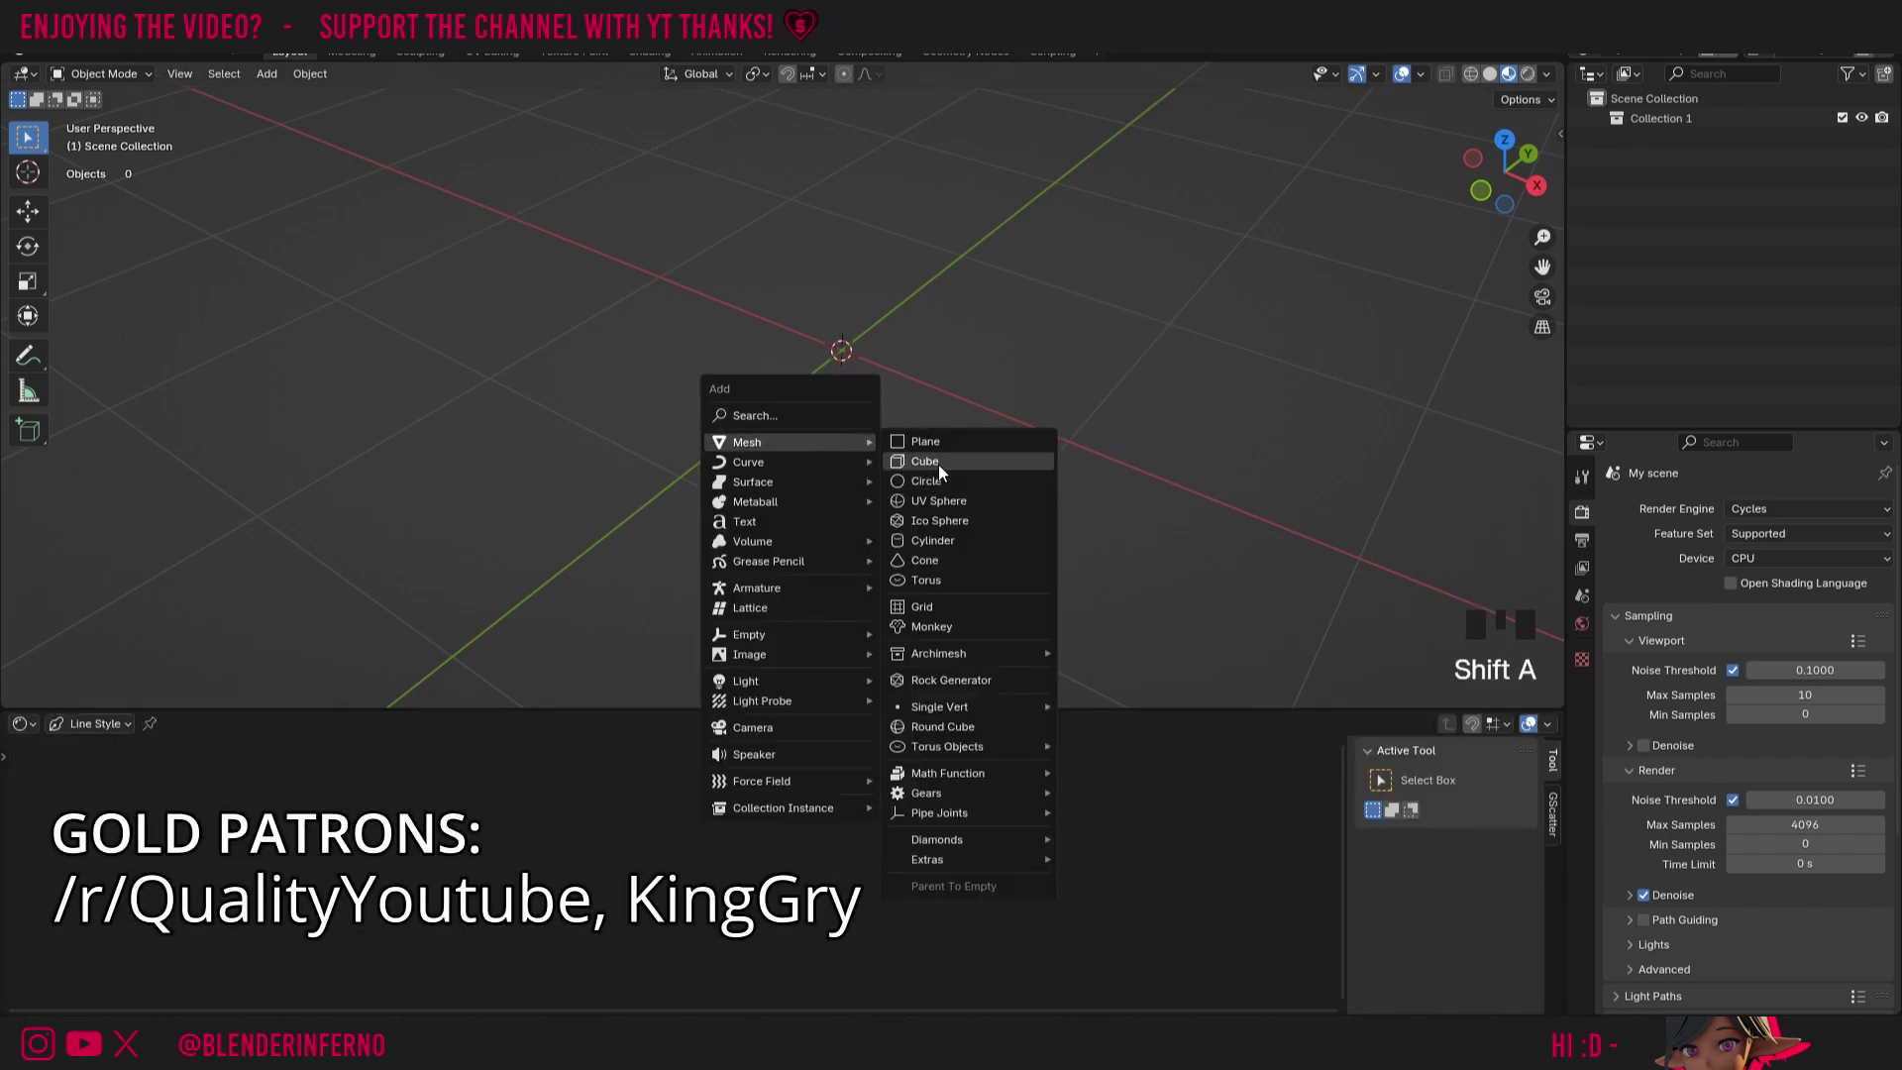
left_click(949, 541)
scroll(1079, 359, "down", 3)
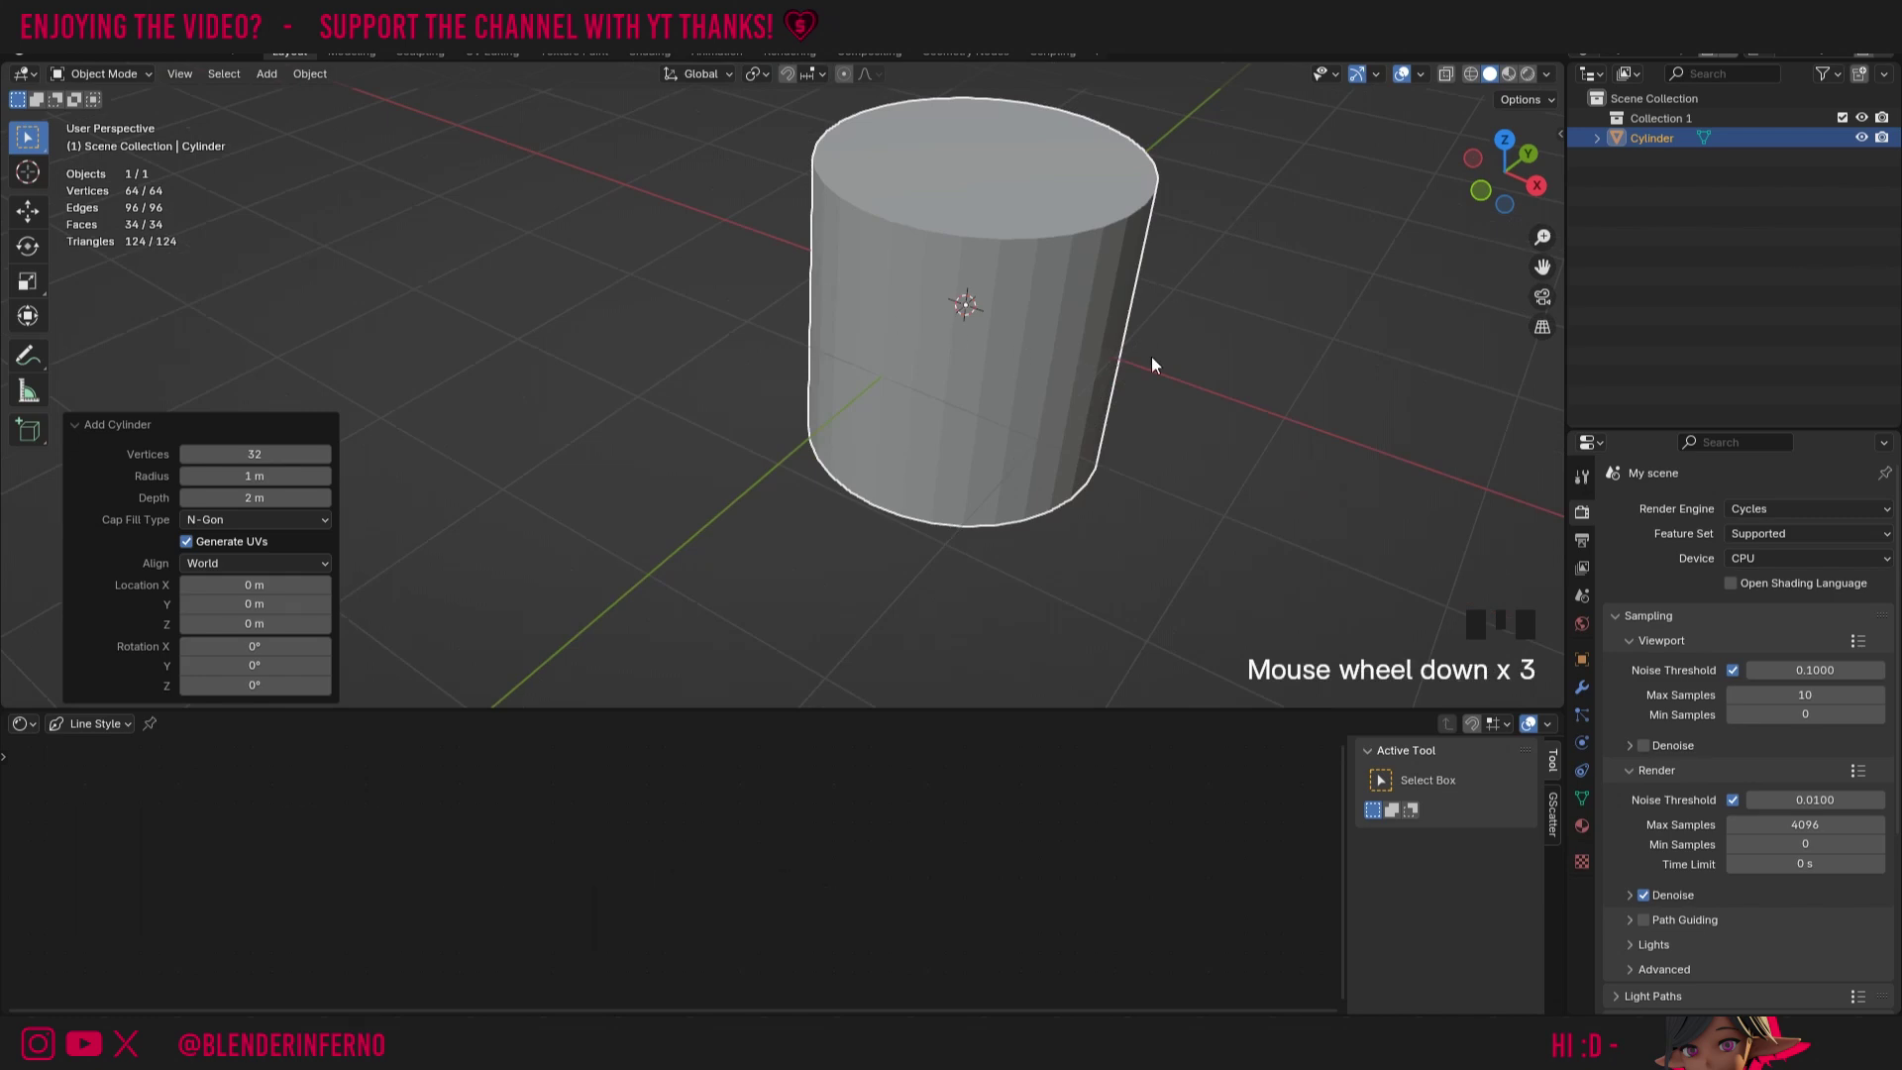
Shade the cylinder smooth, then apply Shade Auto Smooth at 30°
right_click(1276, 245)
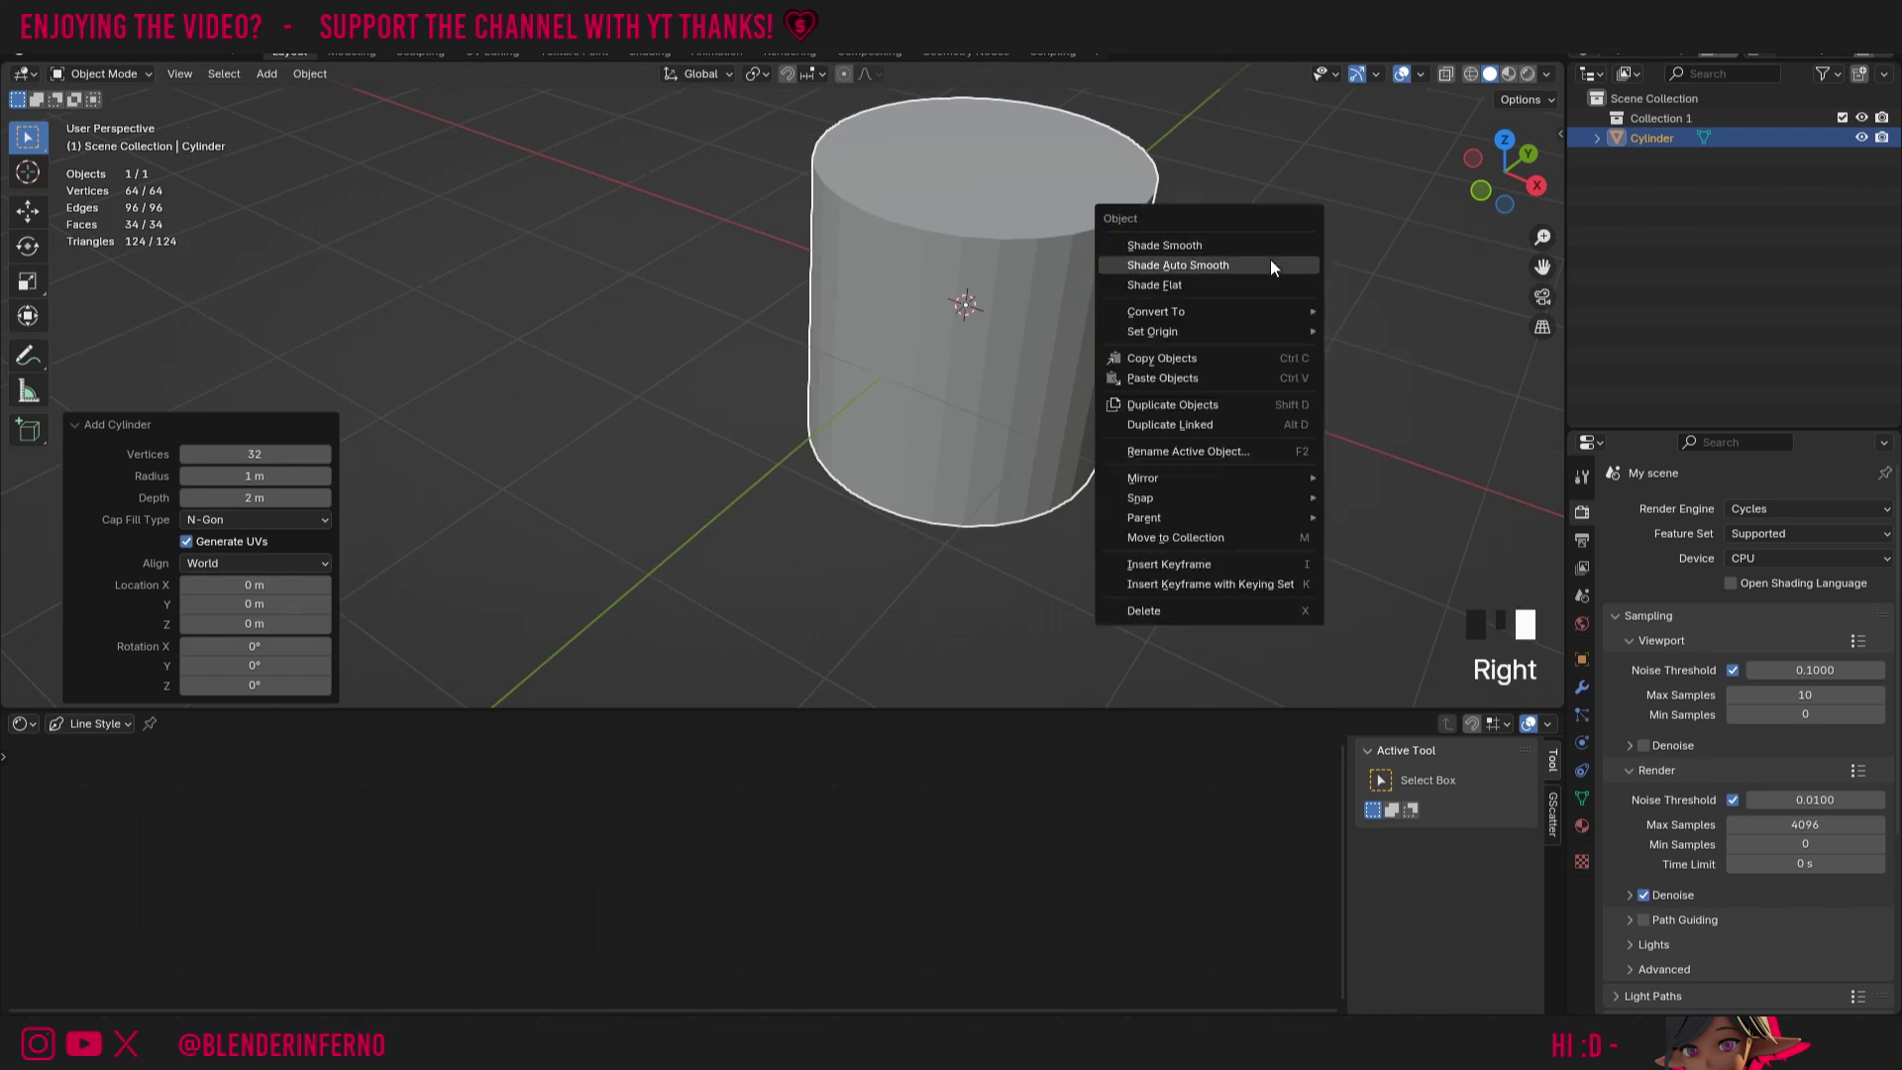
left_click(1197, 264)
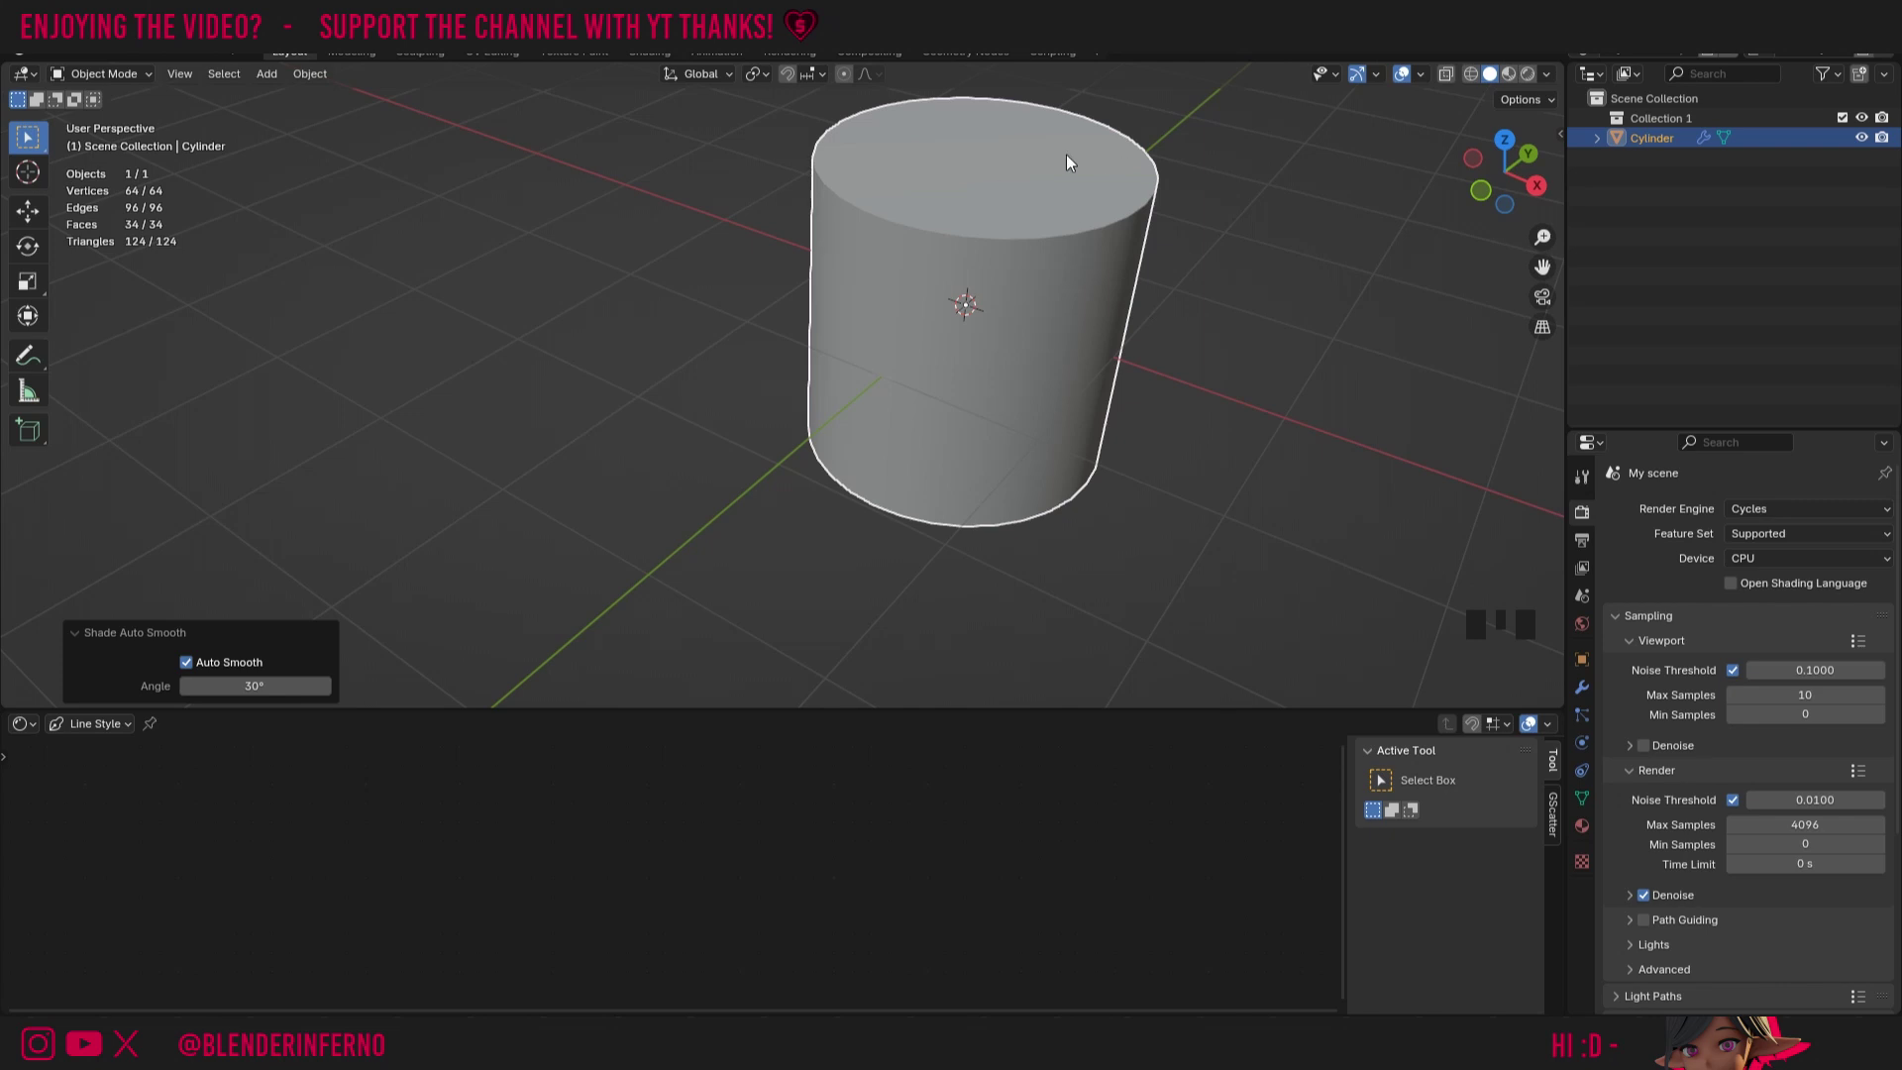
right_click(1101, 313)
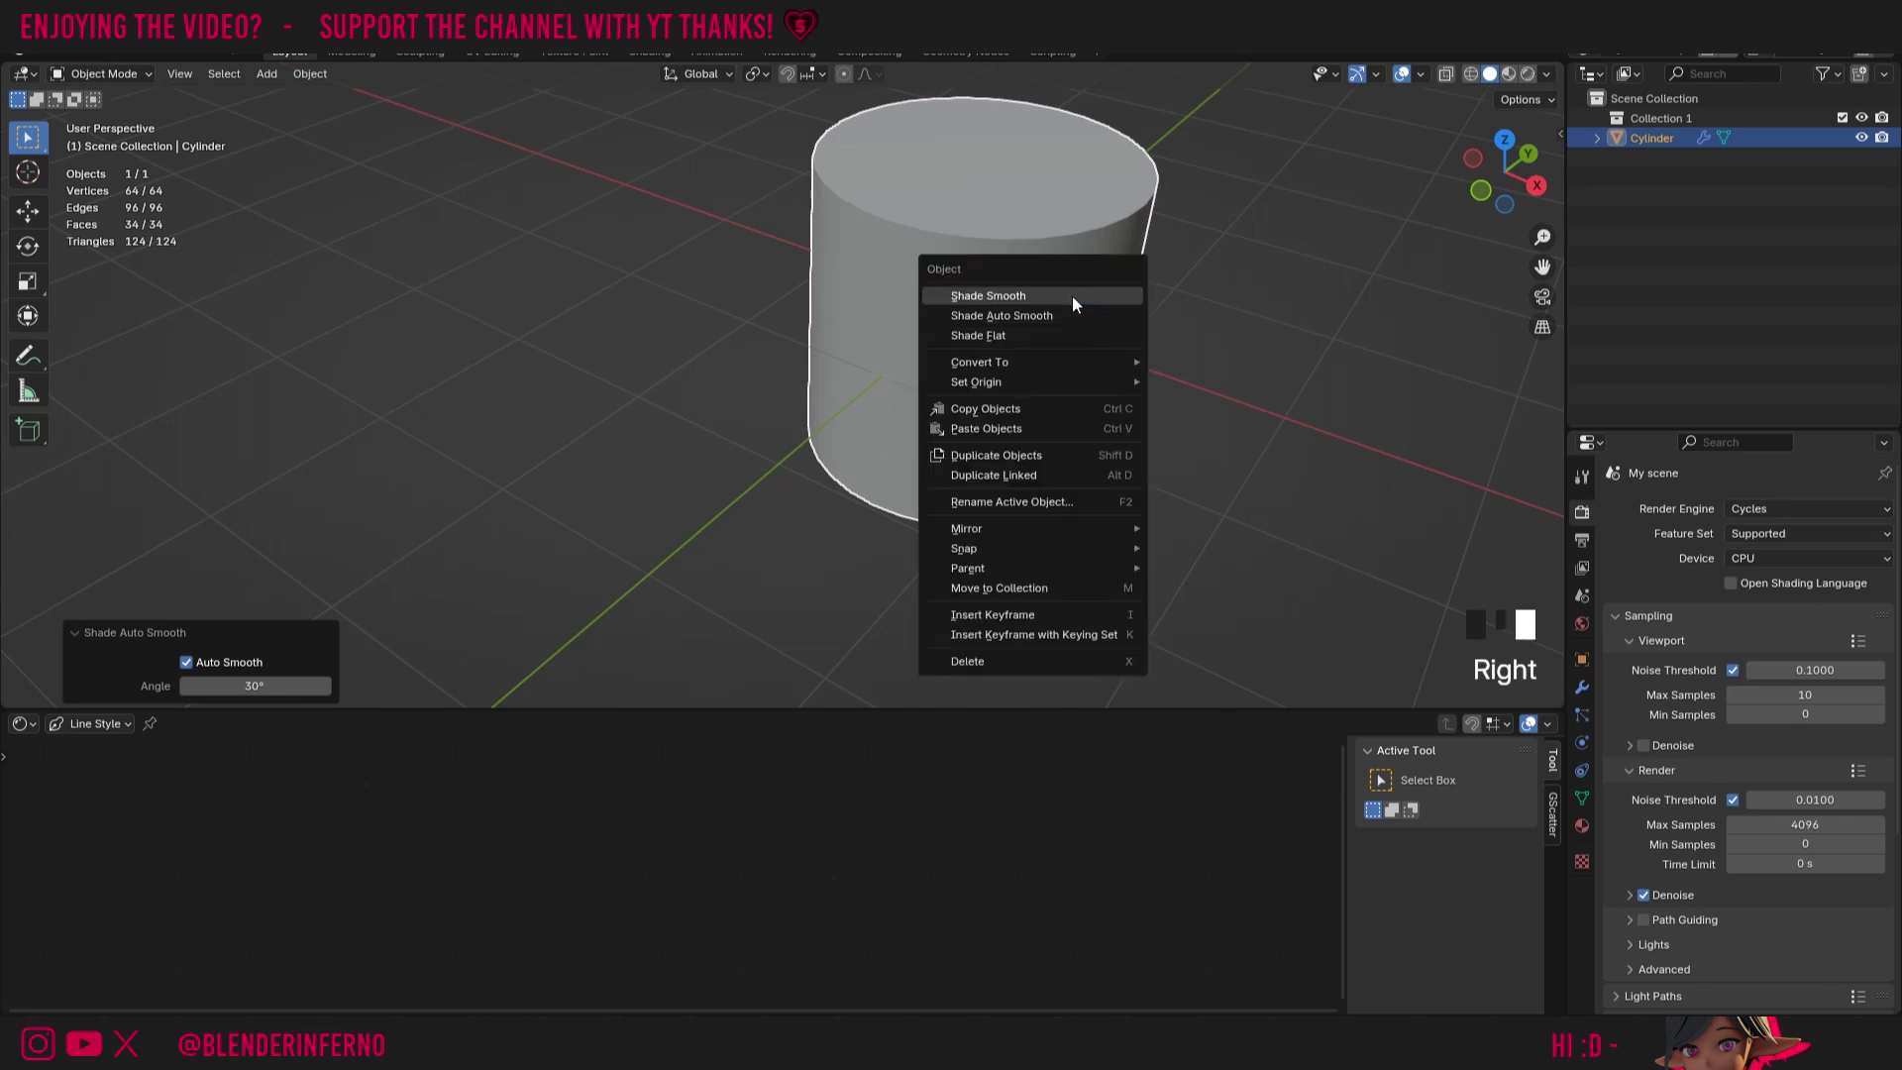
left_click(1072, 296)
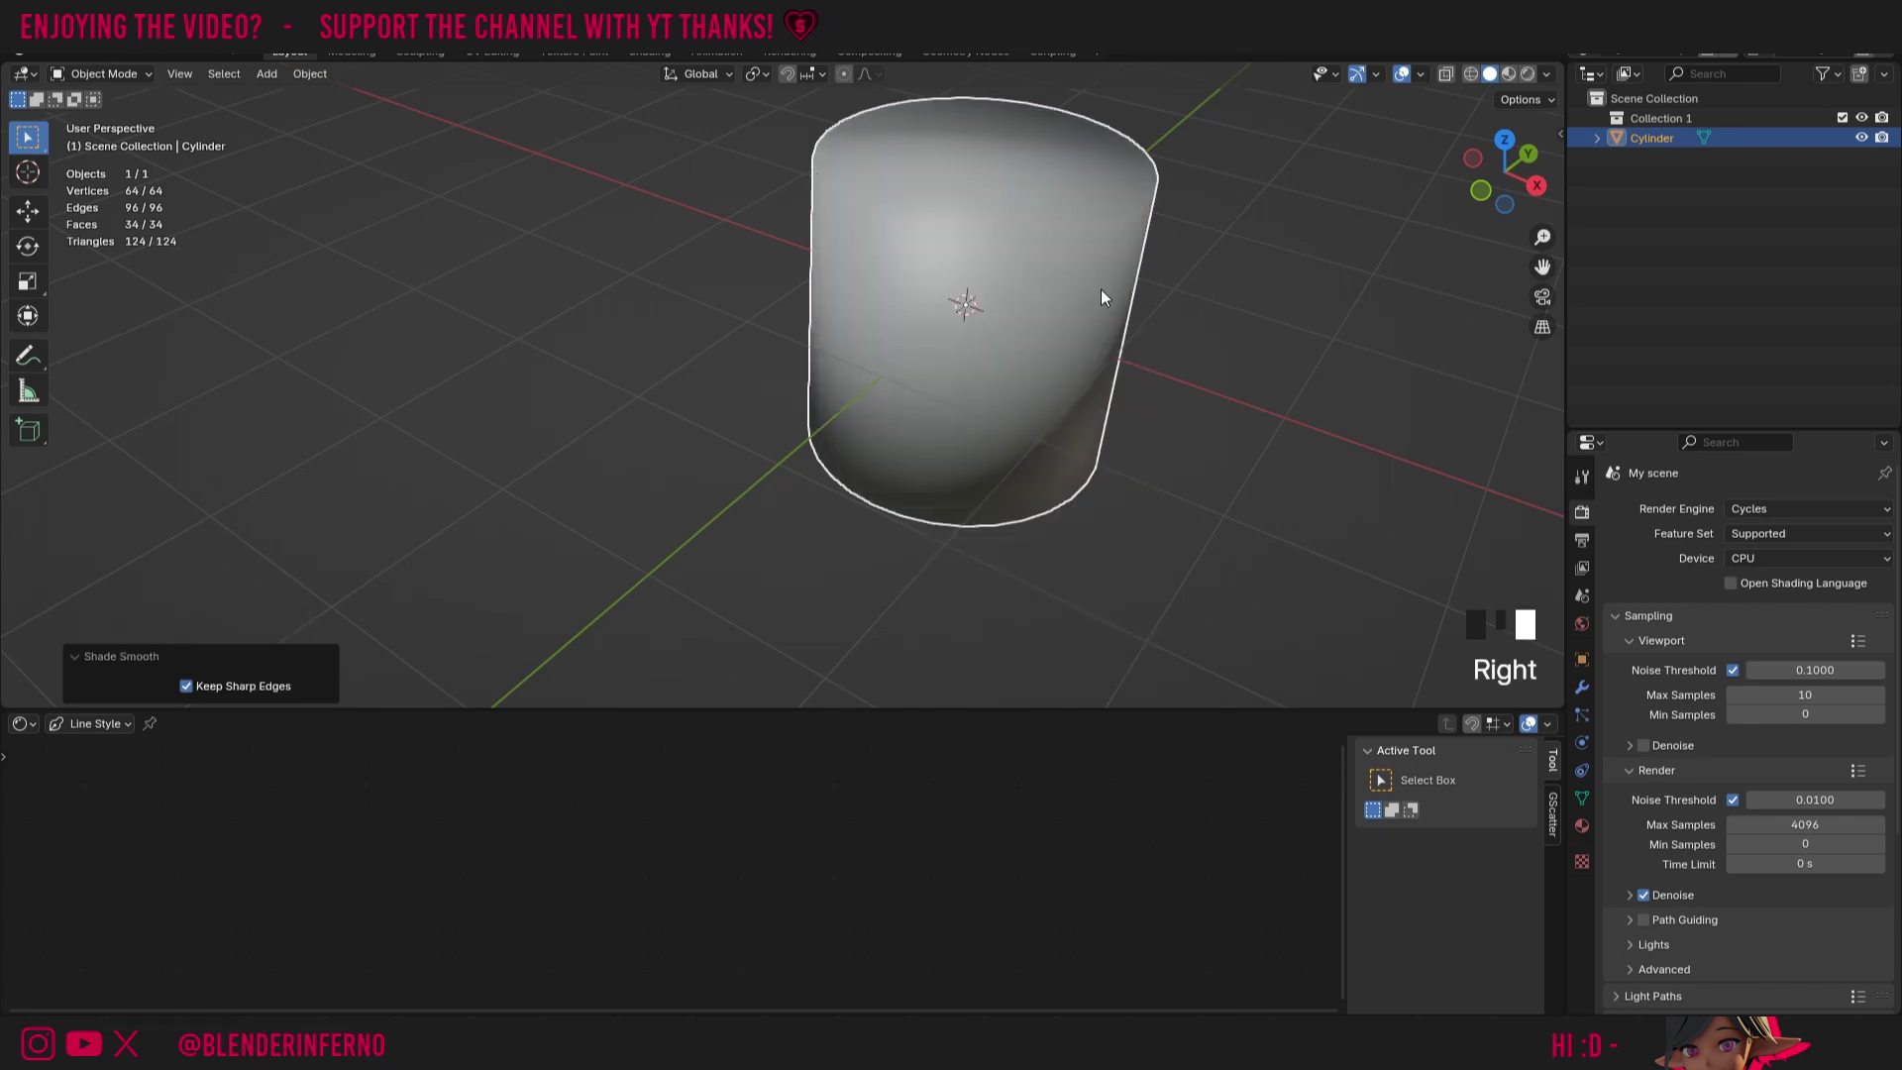
right_click(1188, 288)
left_click(1185, 316)
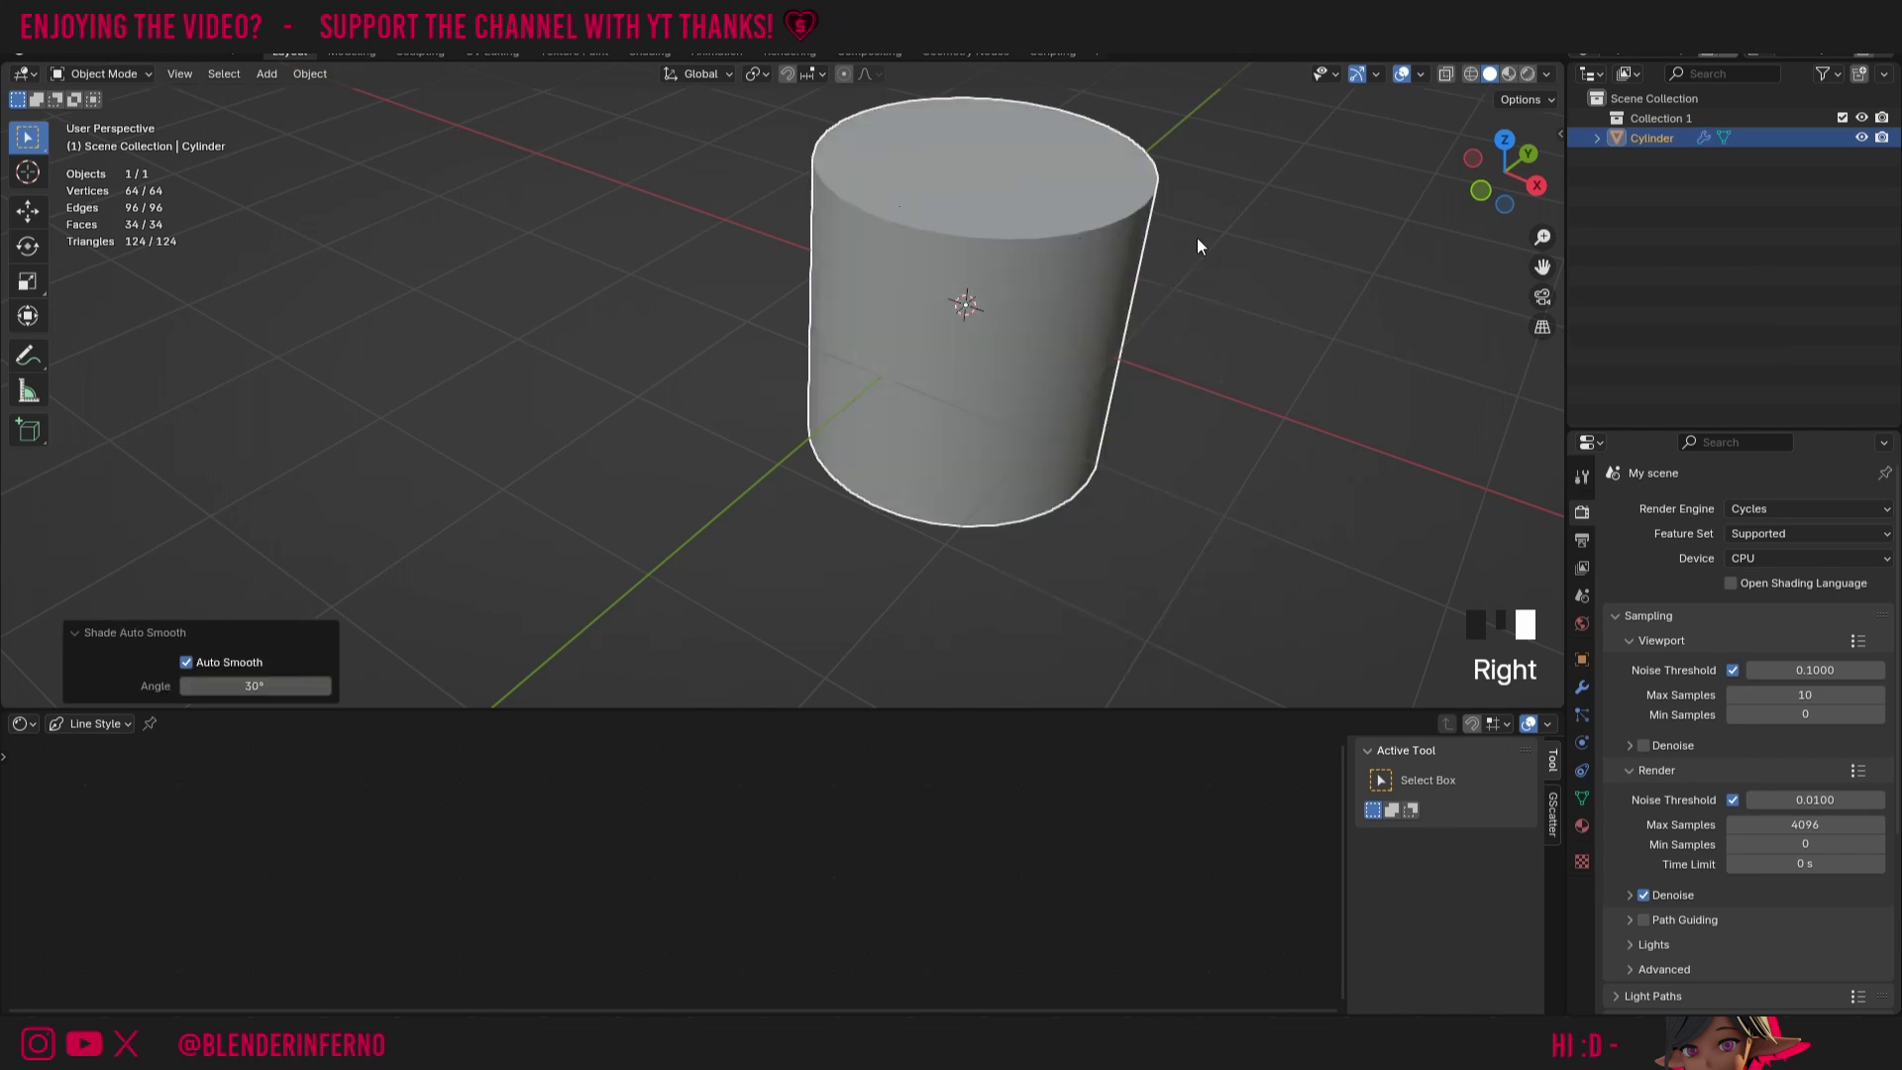
Check the cylinder's auto smooth modifier and set the Shader Editor to Object
left_click(121, 639)
left_click(152, 688)
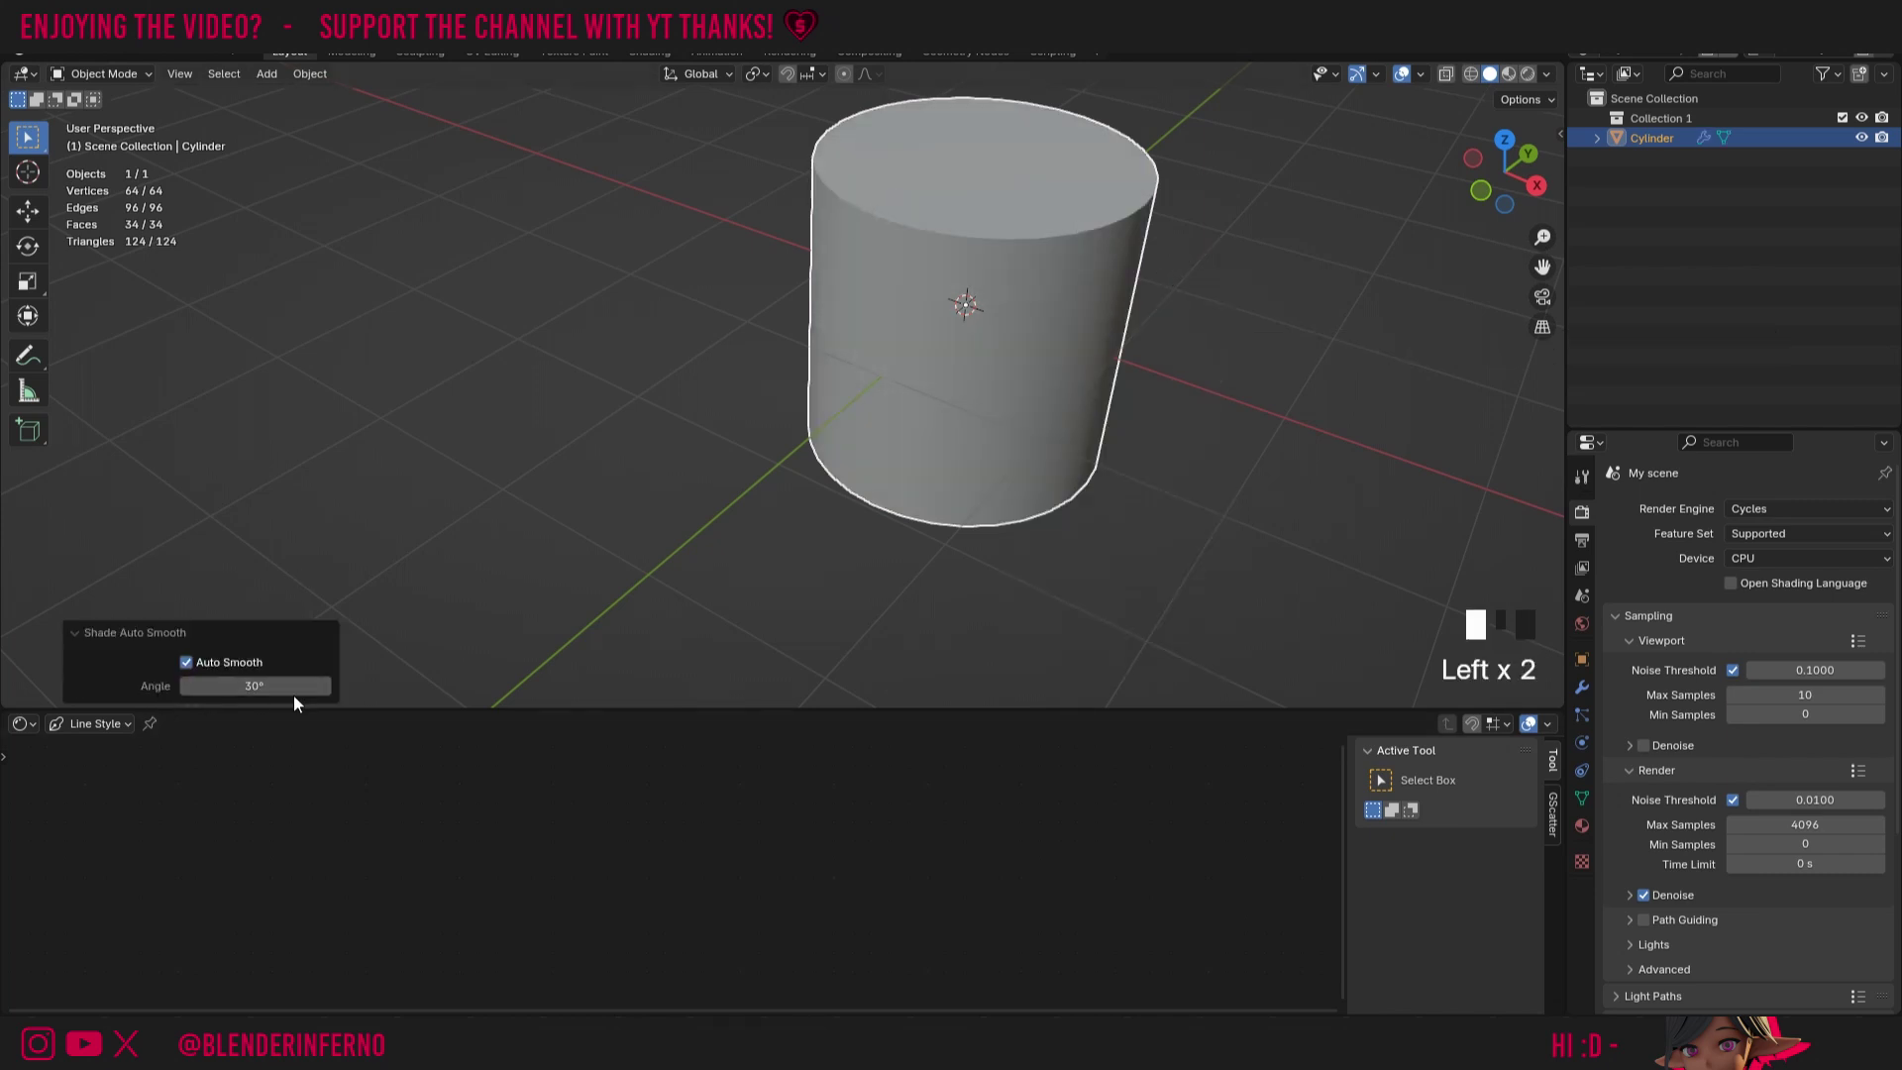
left_click(1580, 690)
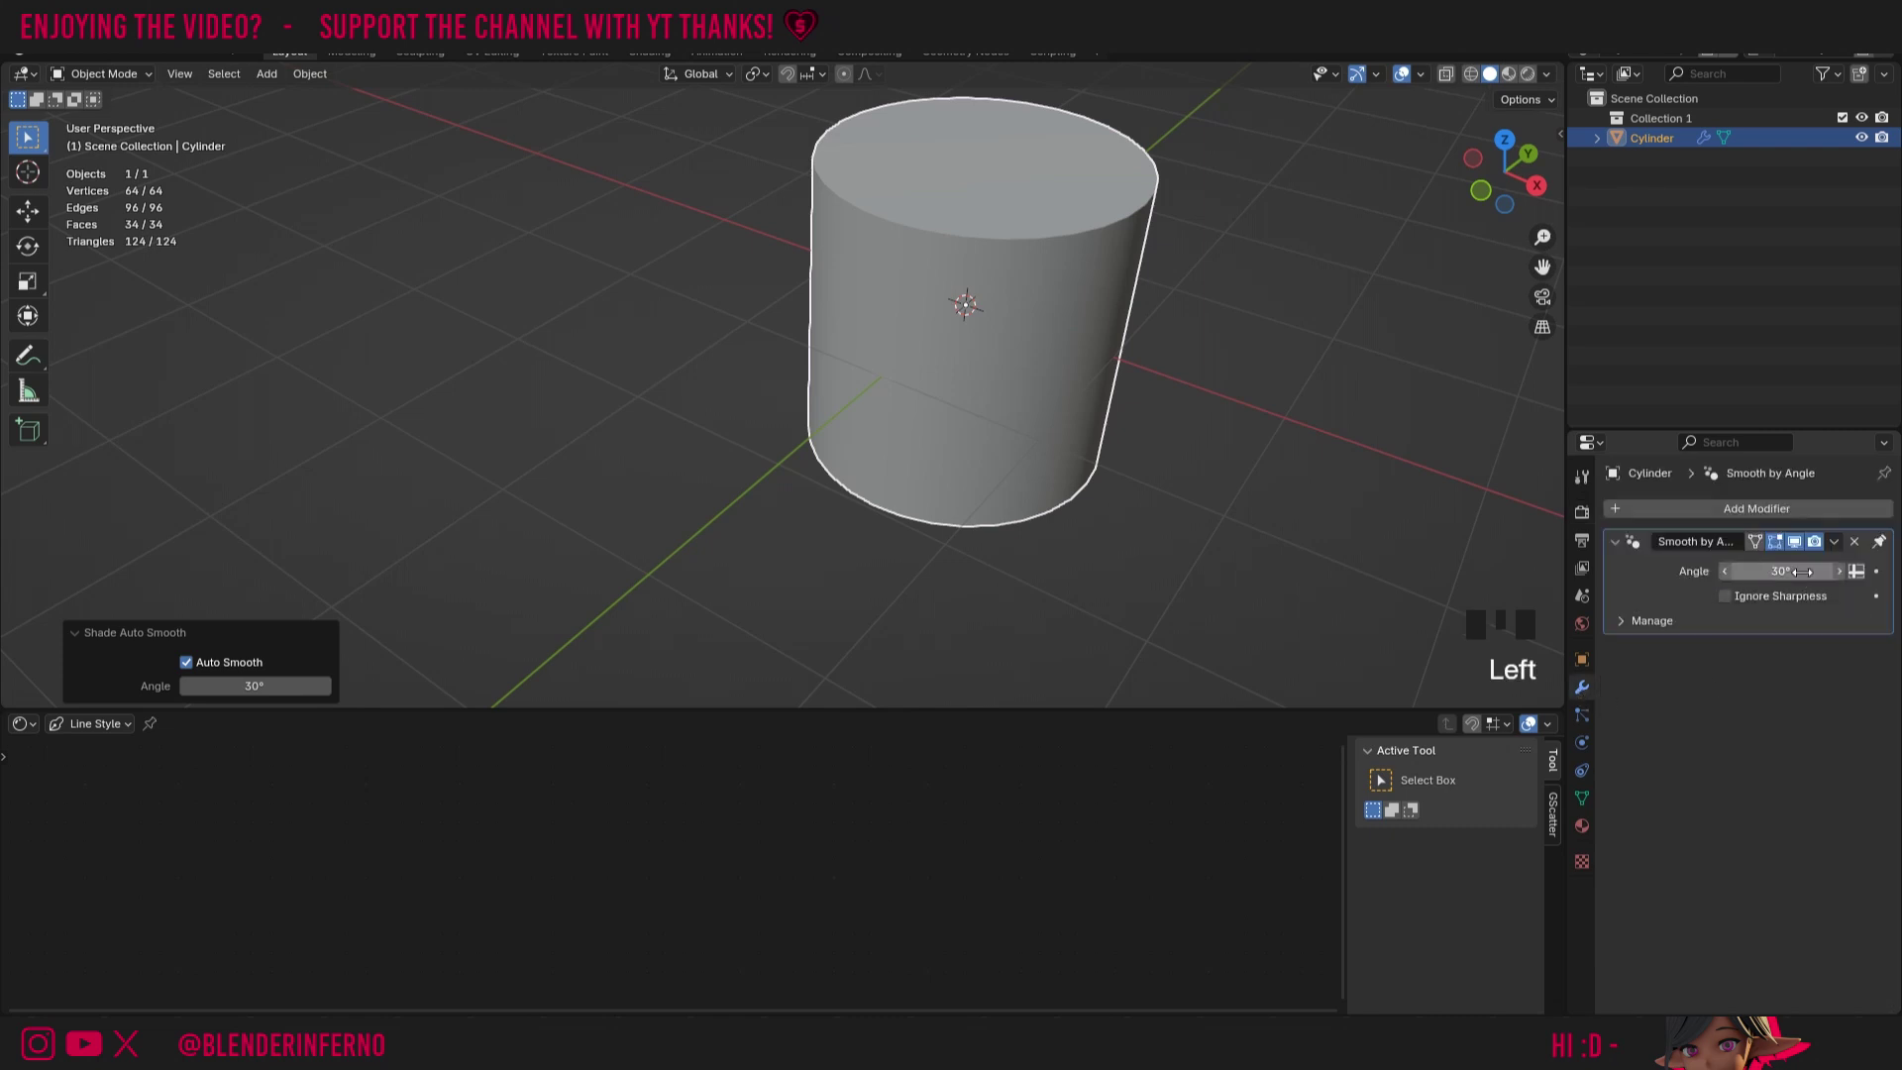
left_click(93, 723)
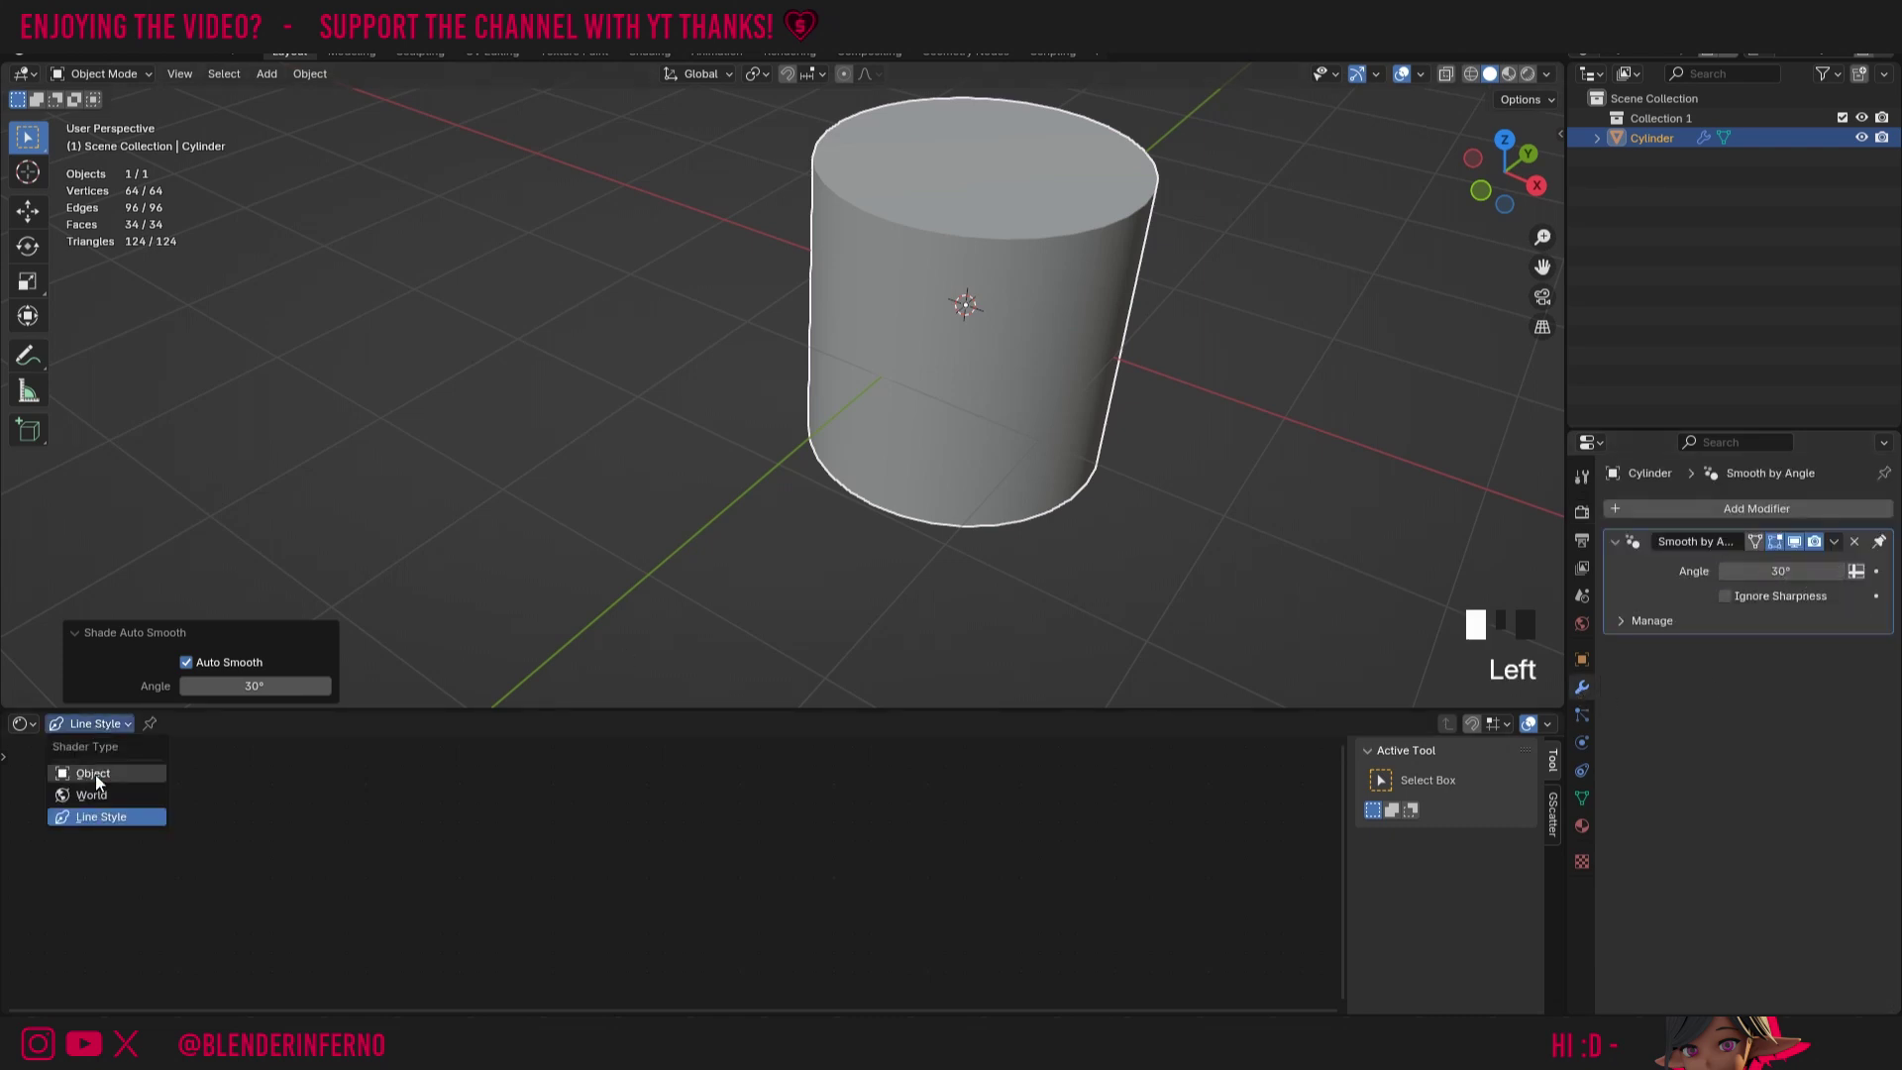
left_click(95, 776)
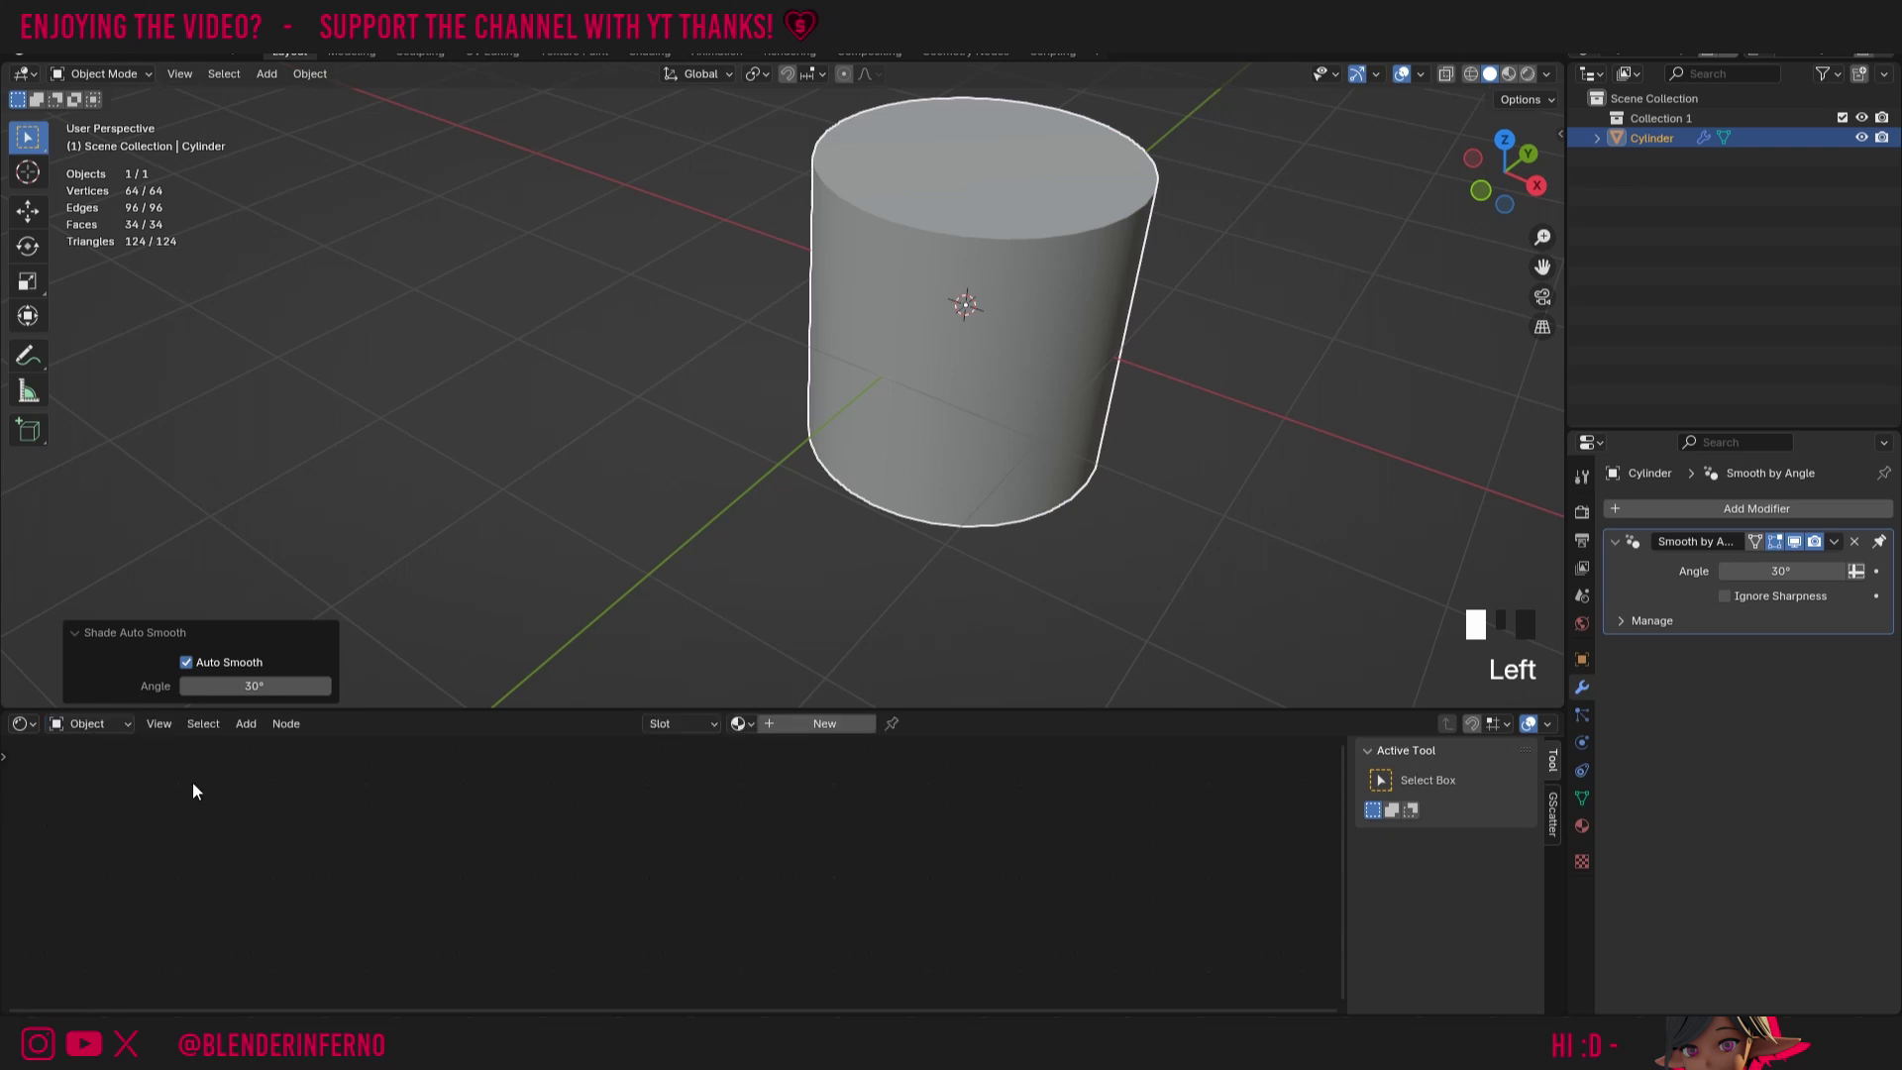
Create Material.001 with a red base colour and view it in Material Preview
left_click(808, 723)
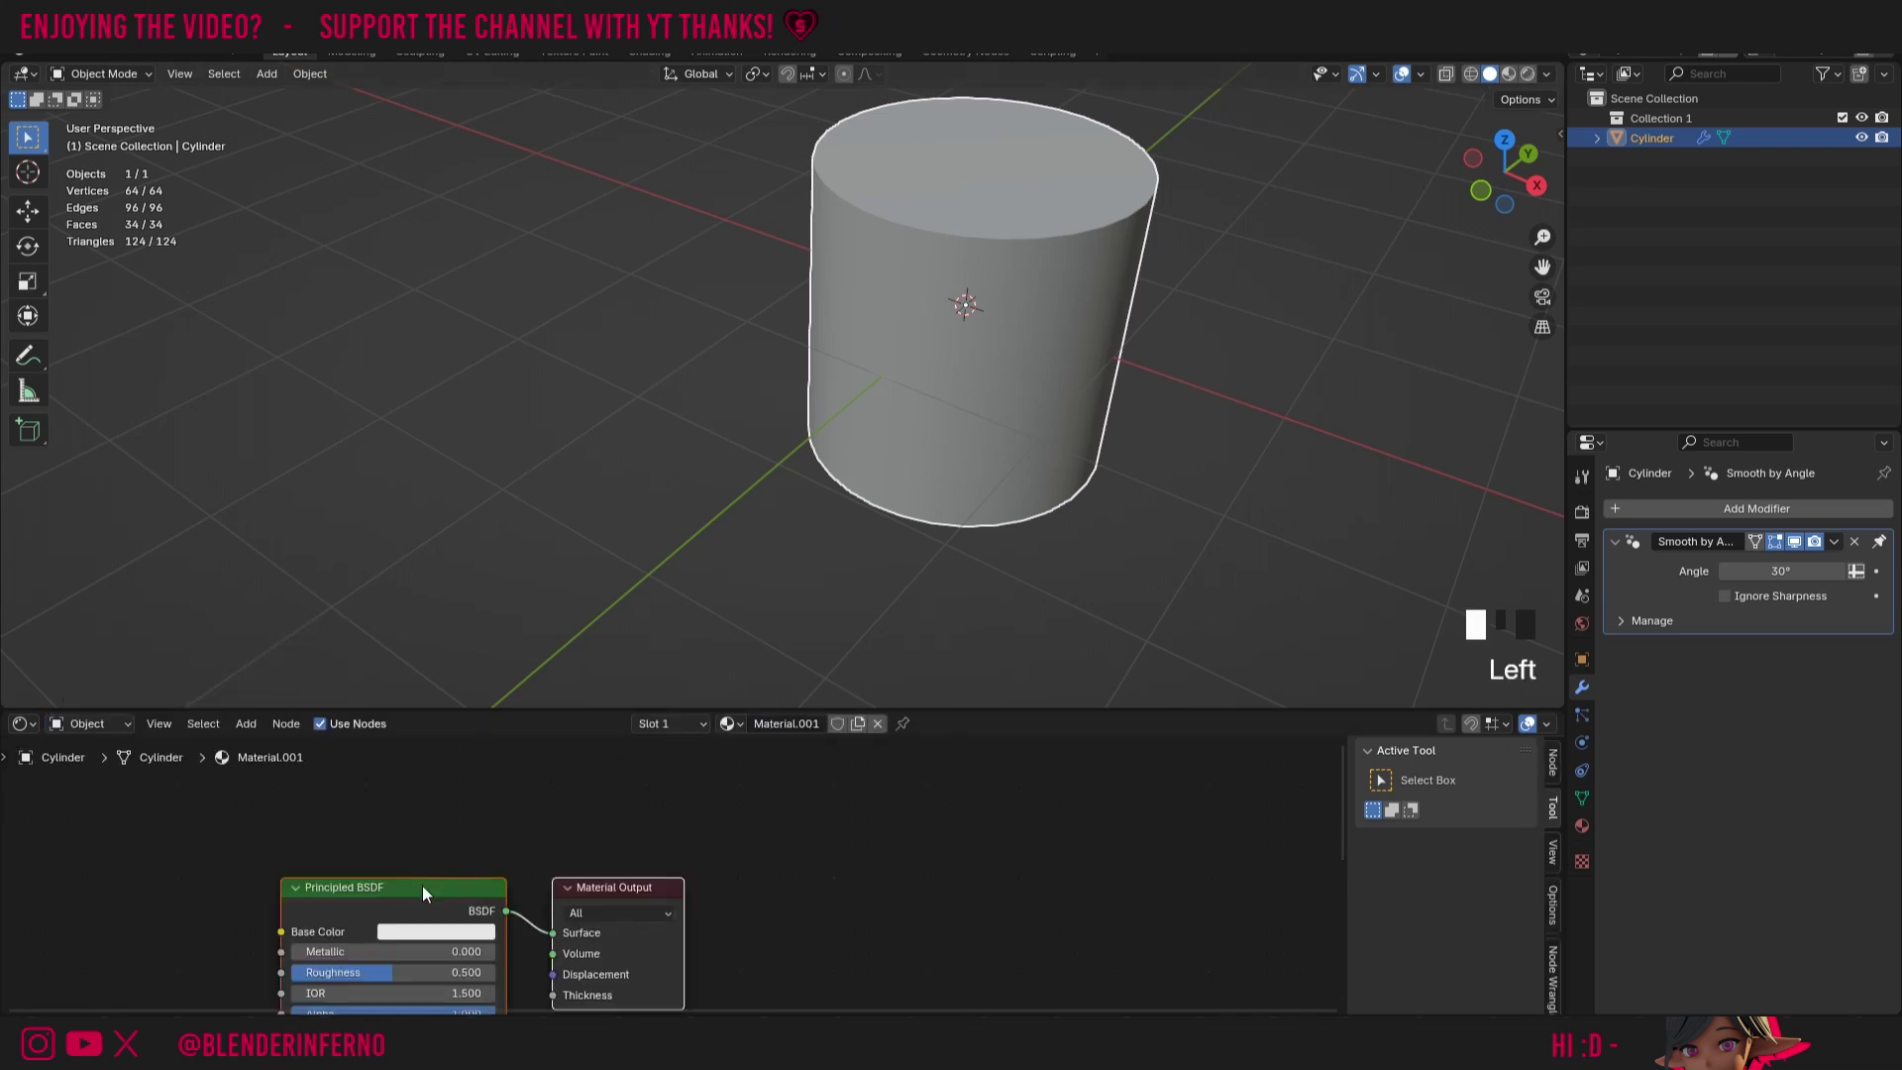
left_click(431, 931)
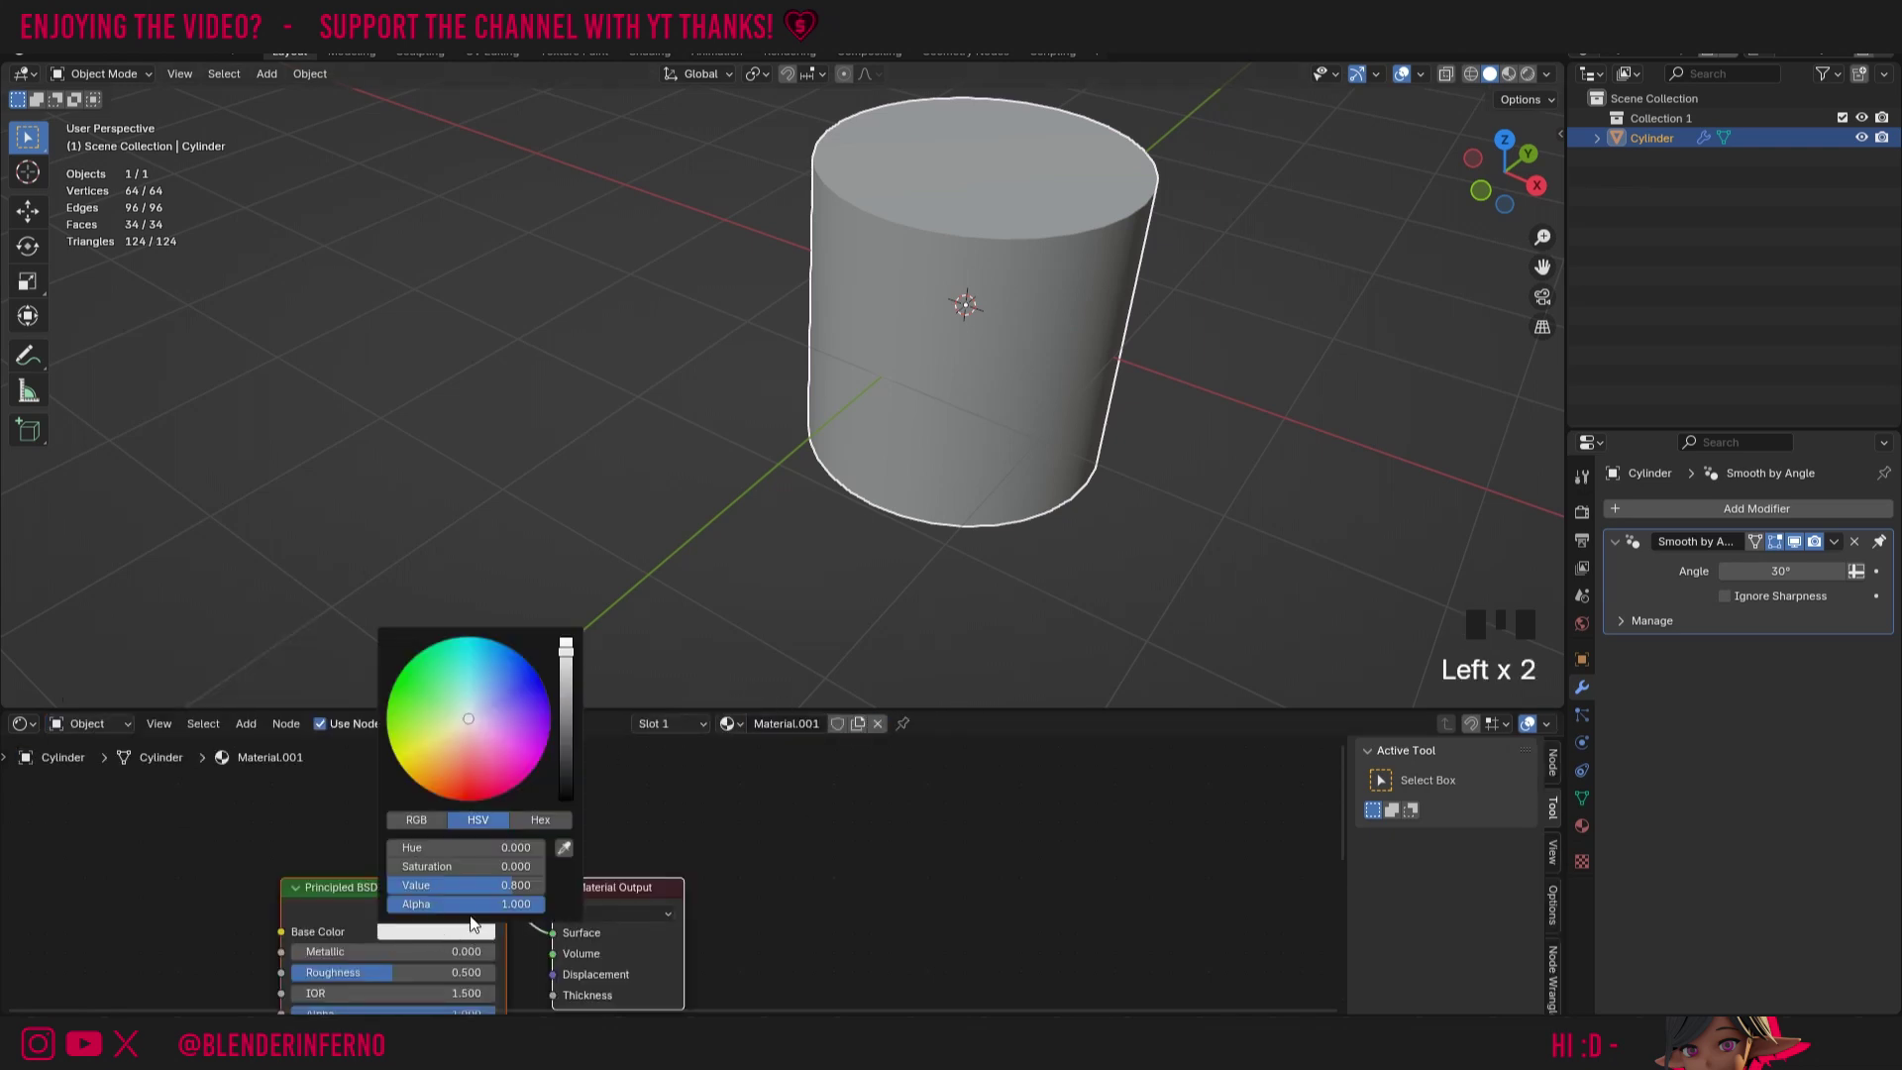
left_click(466, 931)
left_click(473, 792)
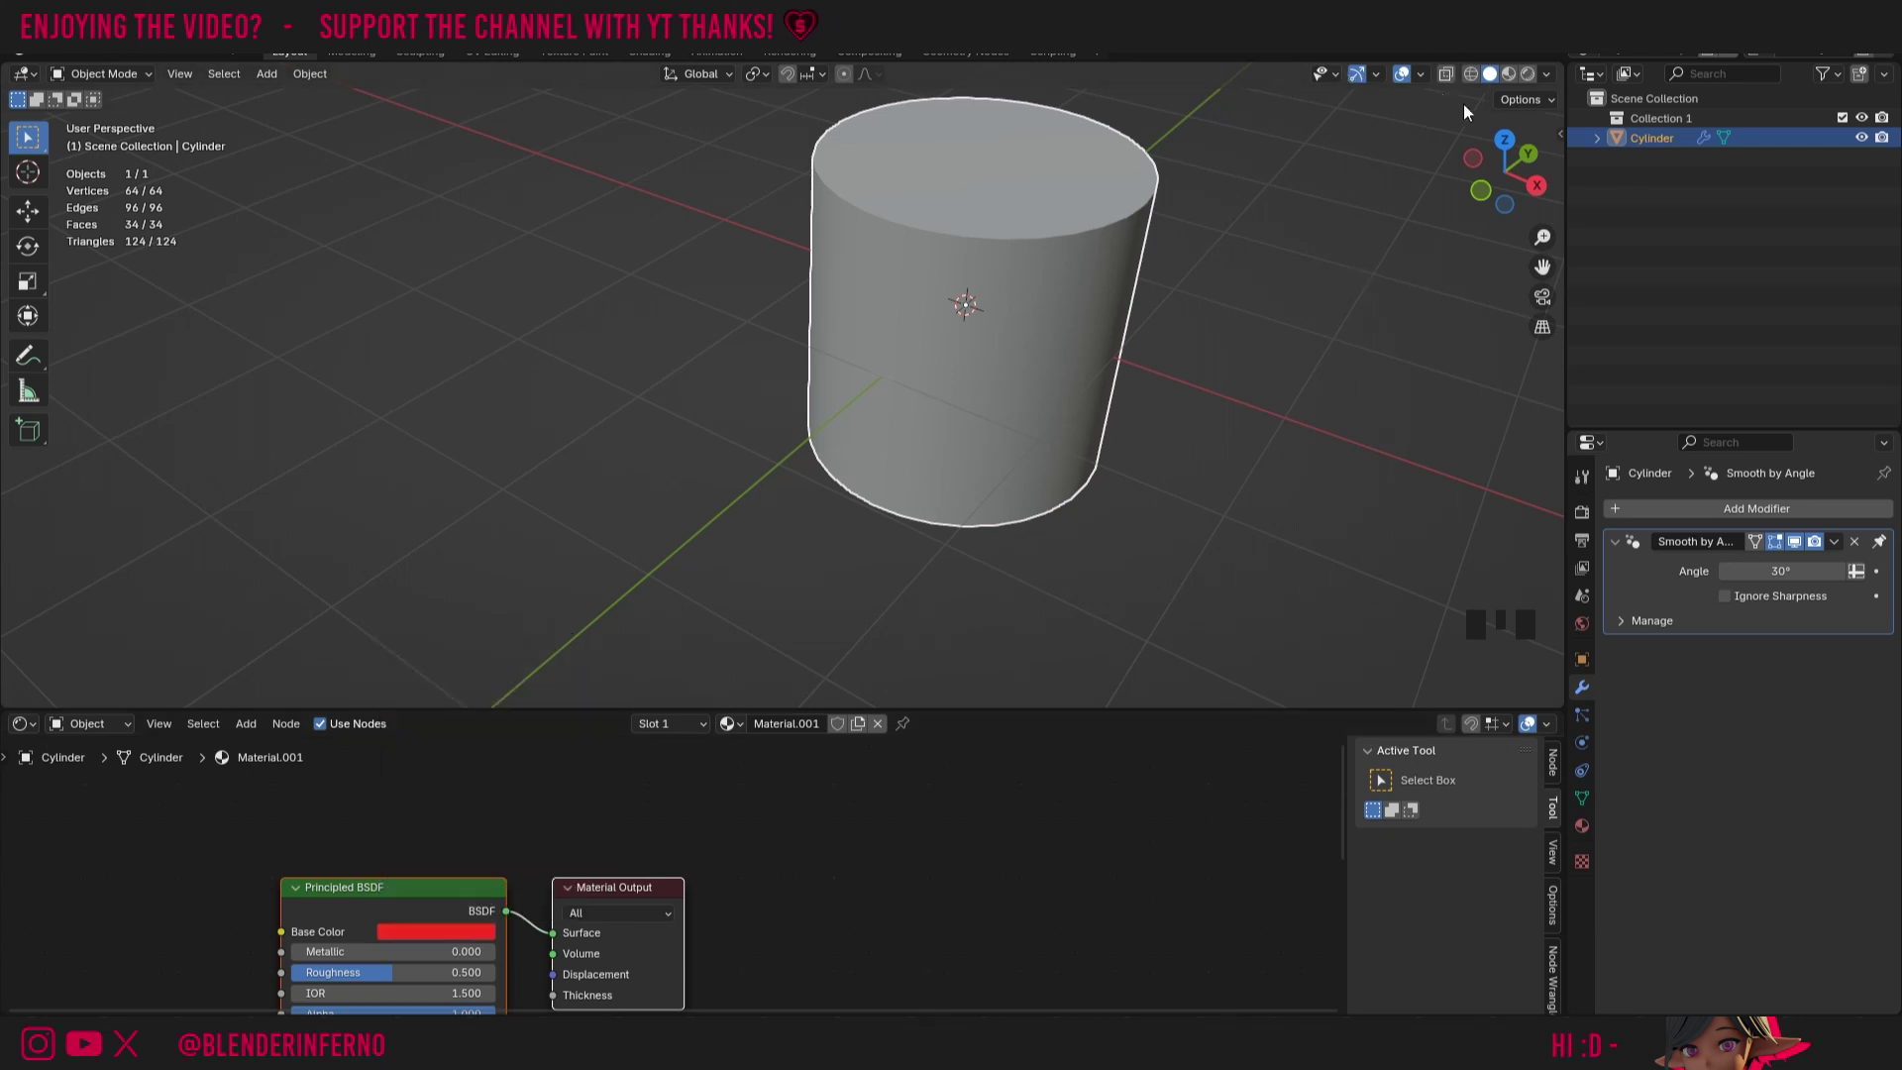
left_click(1508, 73)
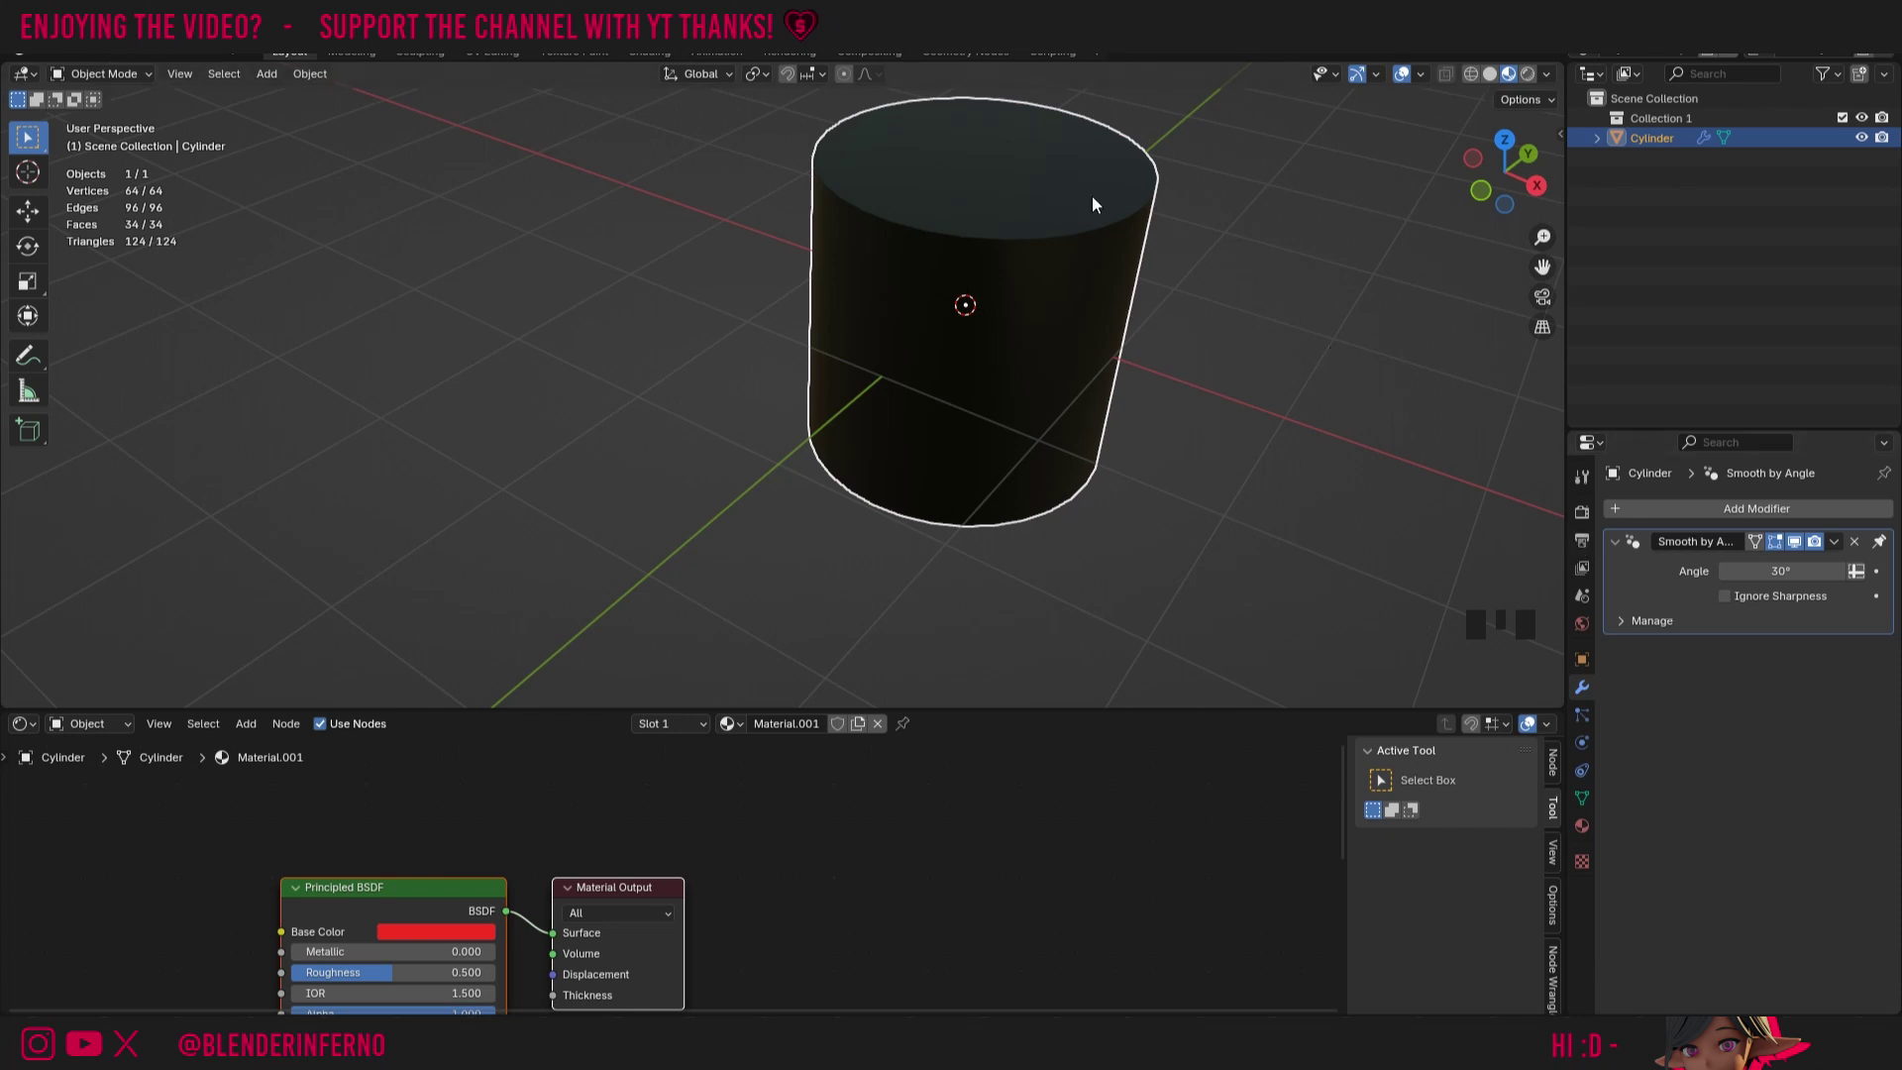
Switch the render engine to EEVEE and enable Raytracing with Max Roughness 1.000
left_click(1583, 512)
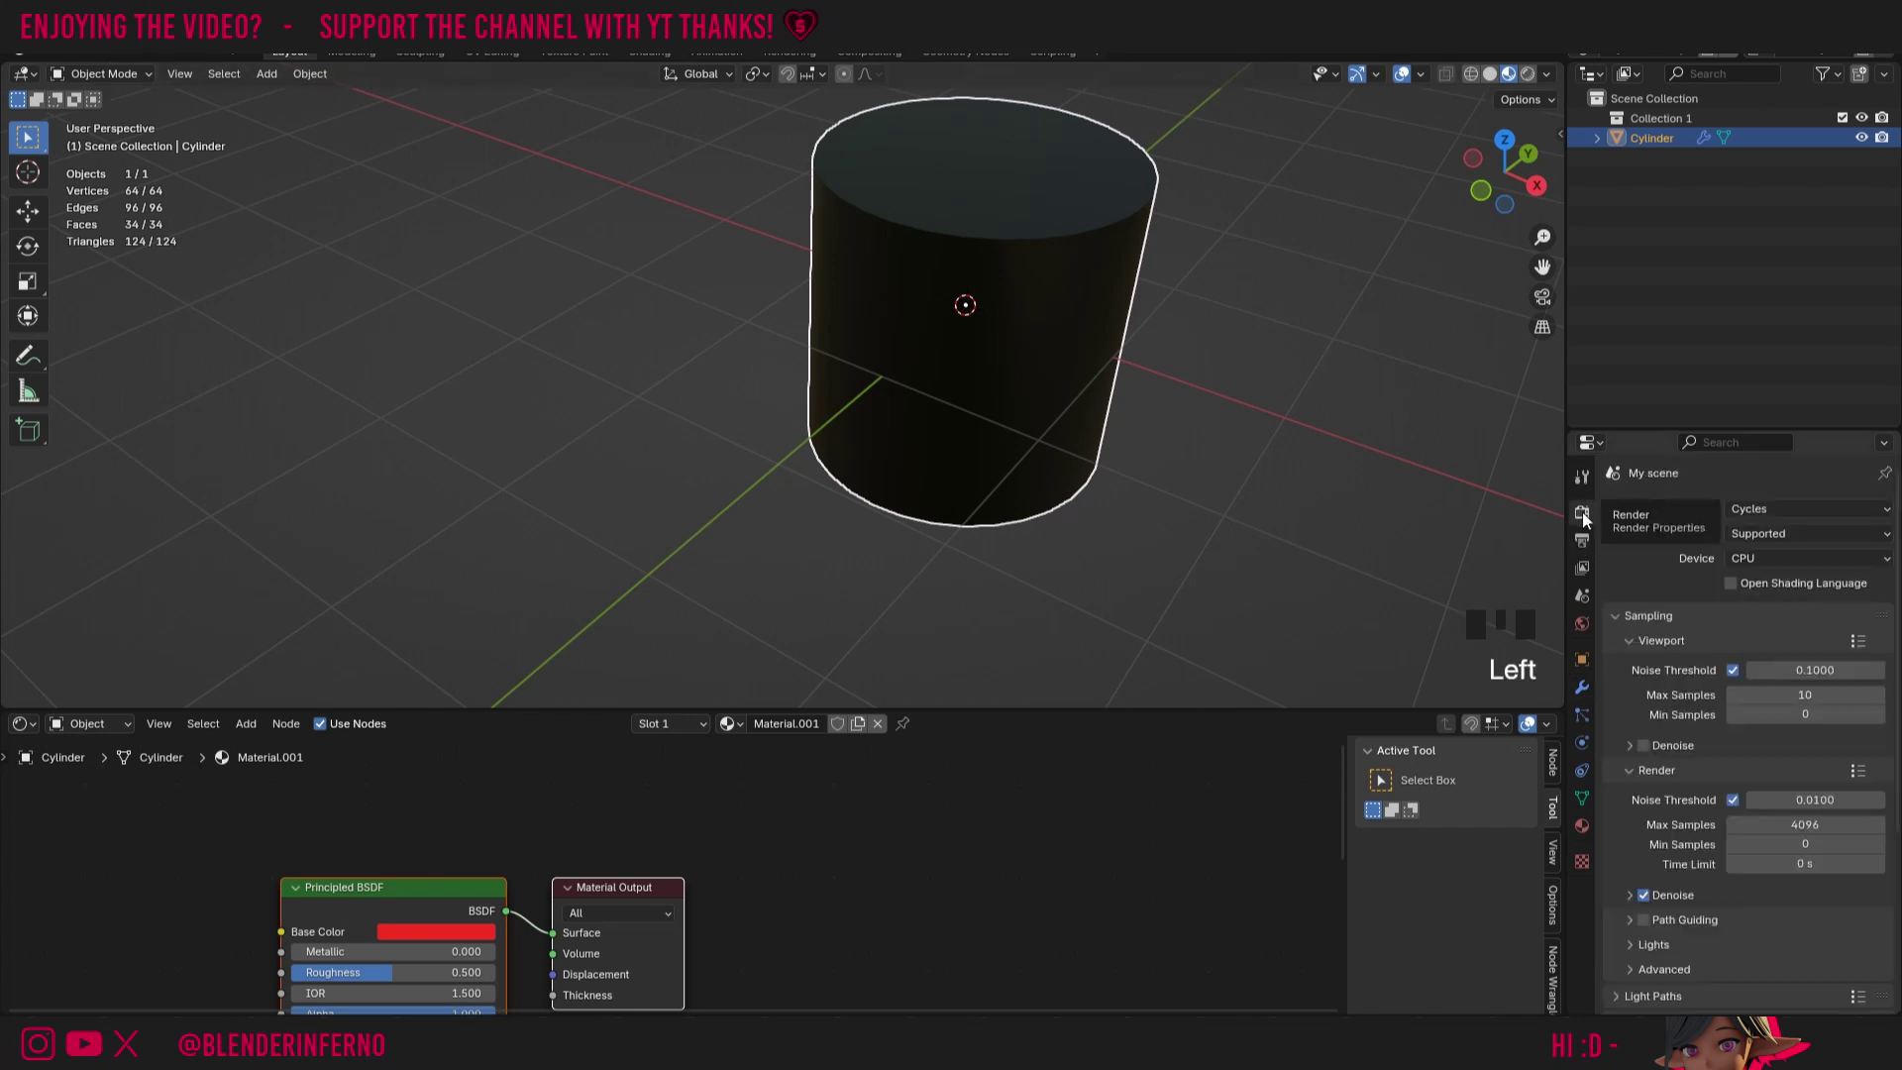
left_click(1786, 515)
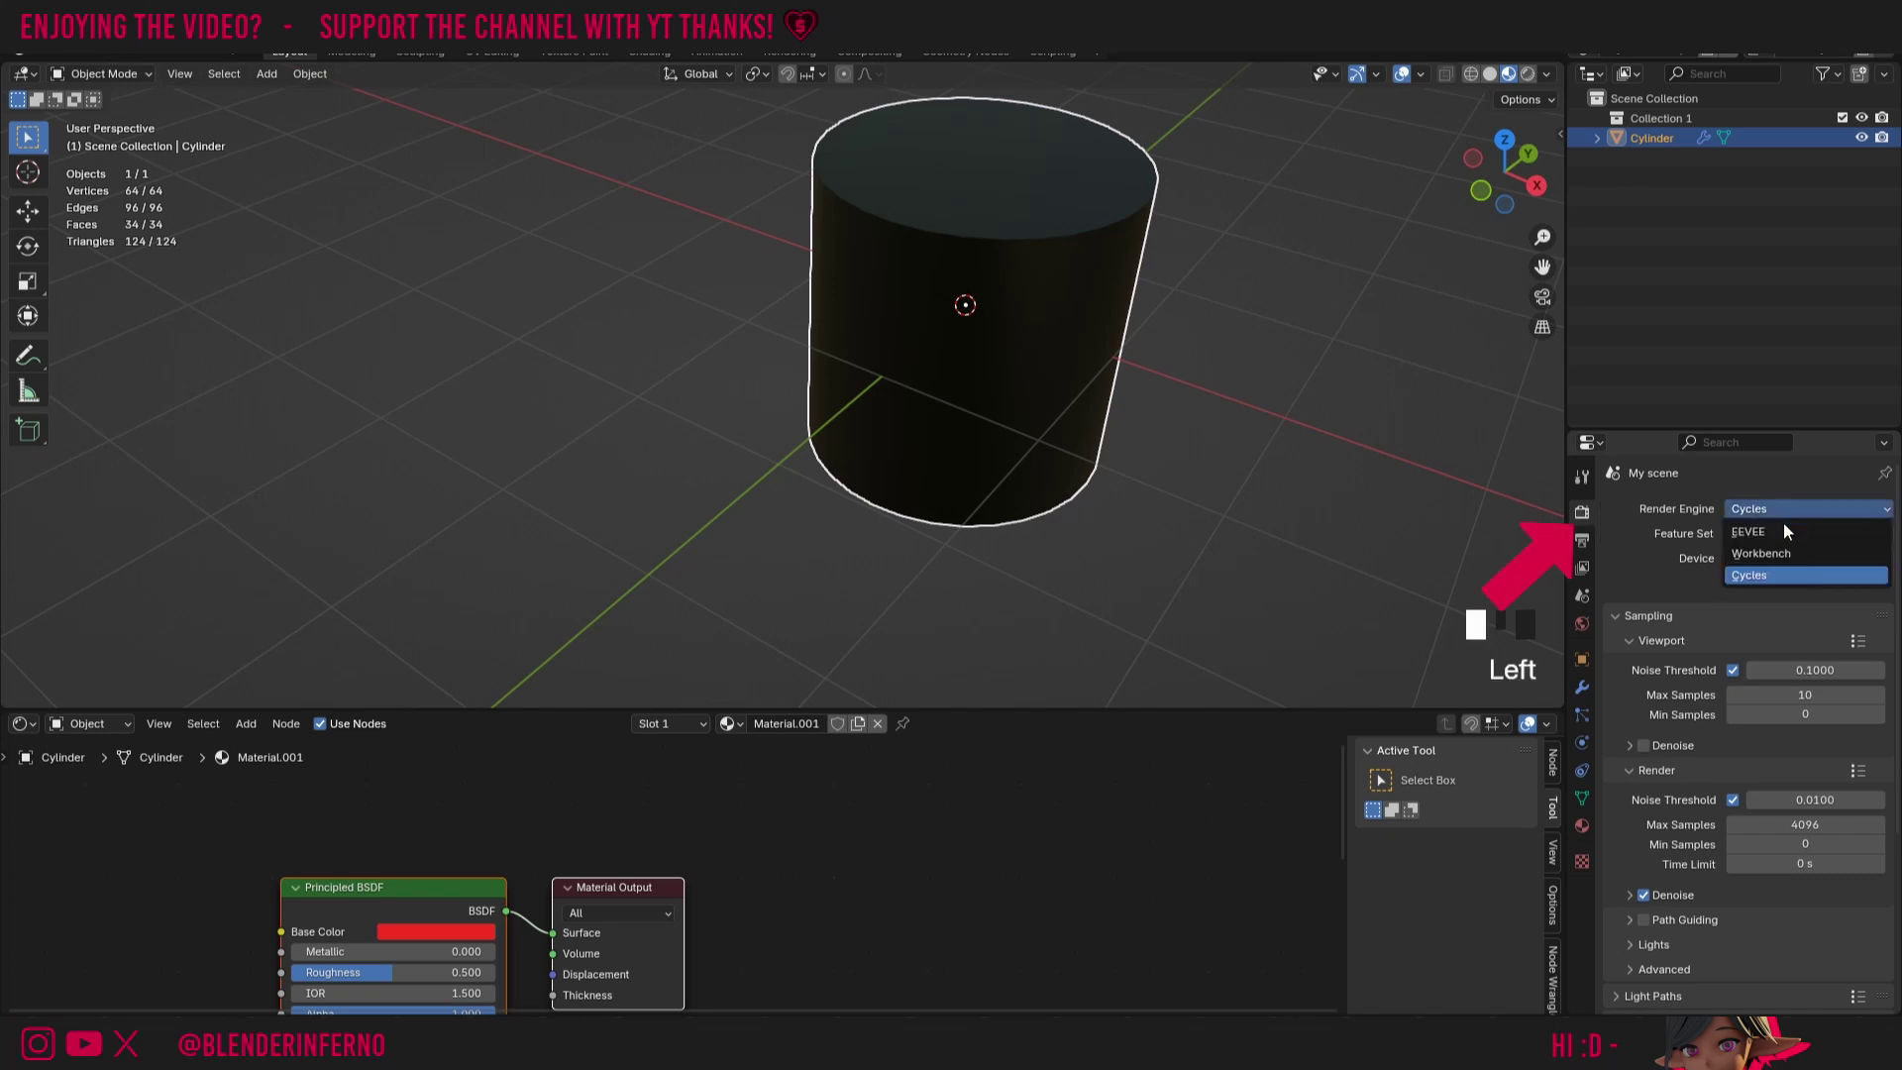
left_click(1768, 531)
left_click(1629, 808)
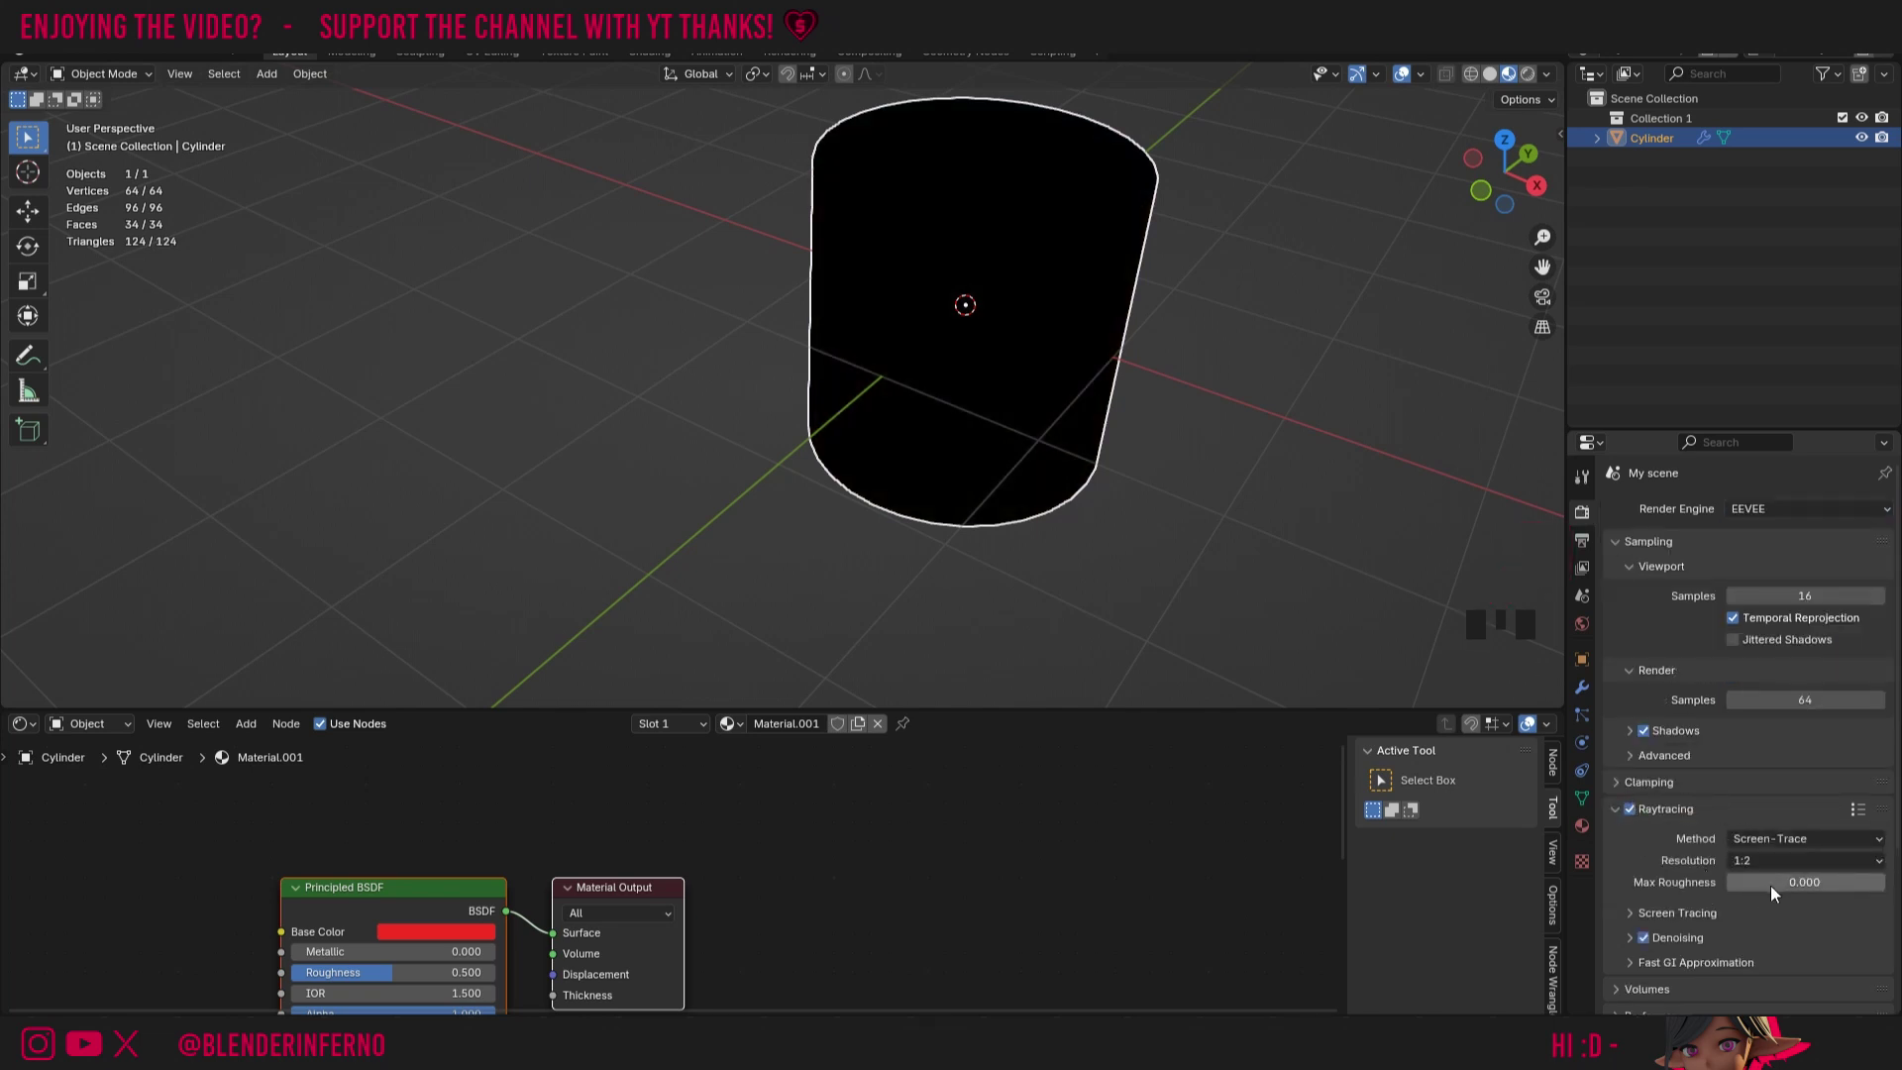
left_click_drag(1762, 883, 1881, 883)
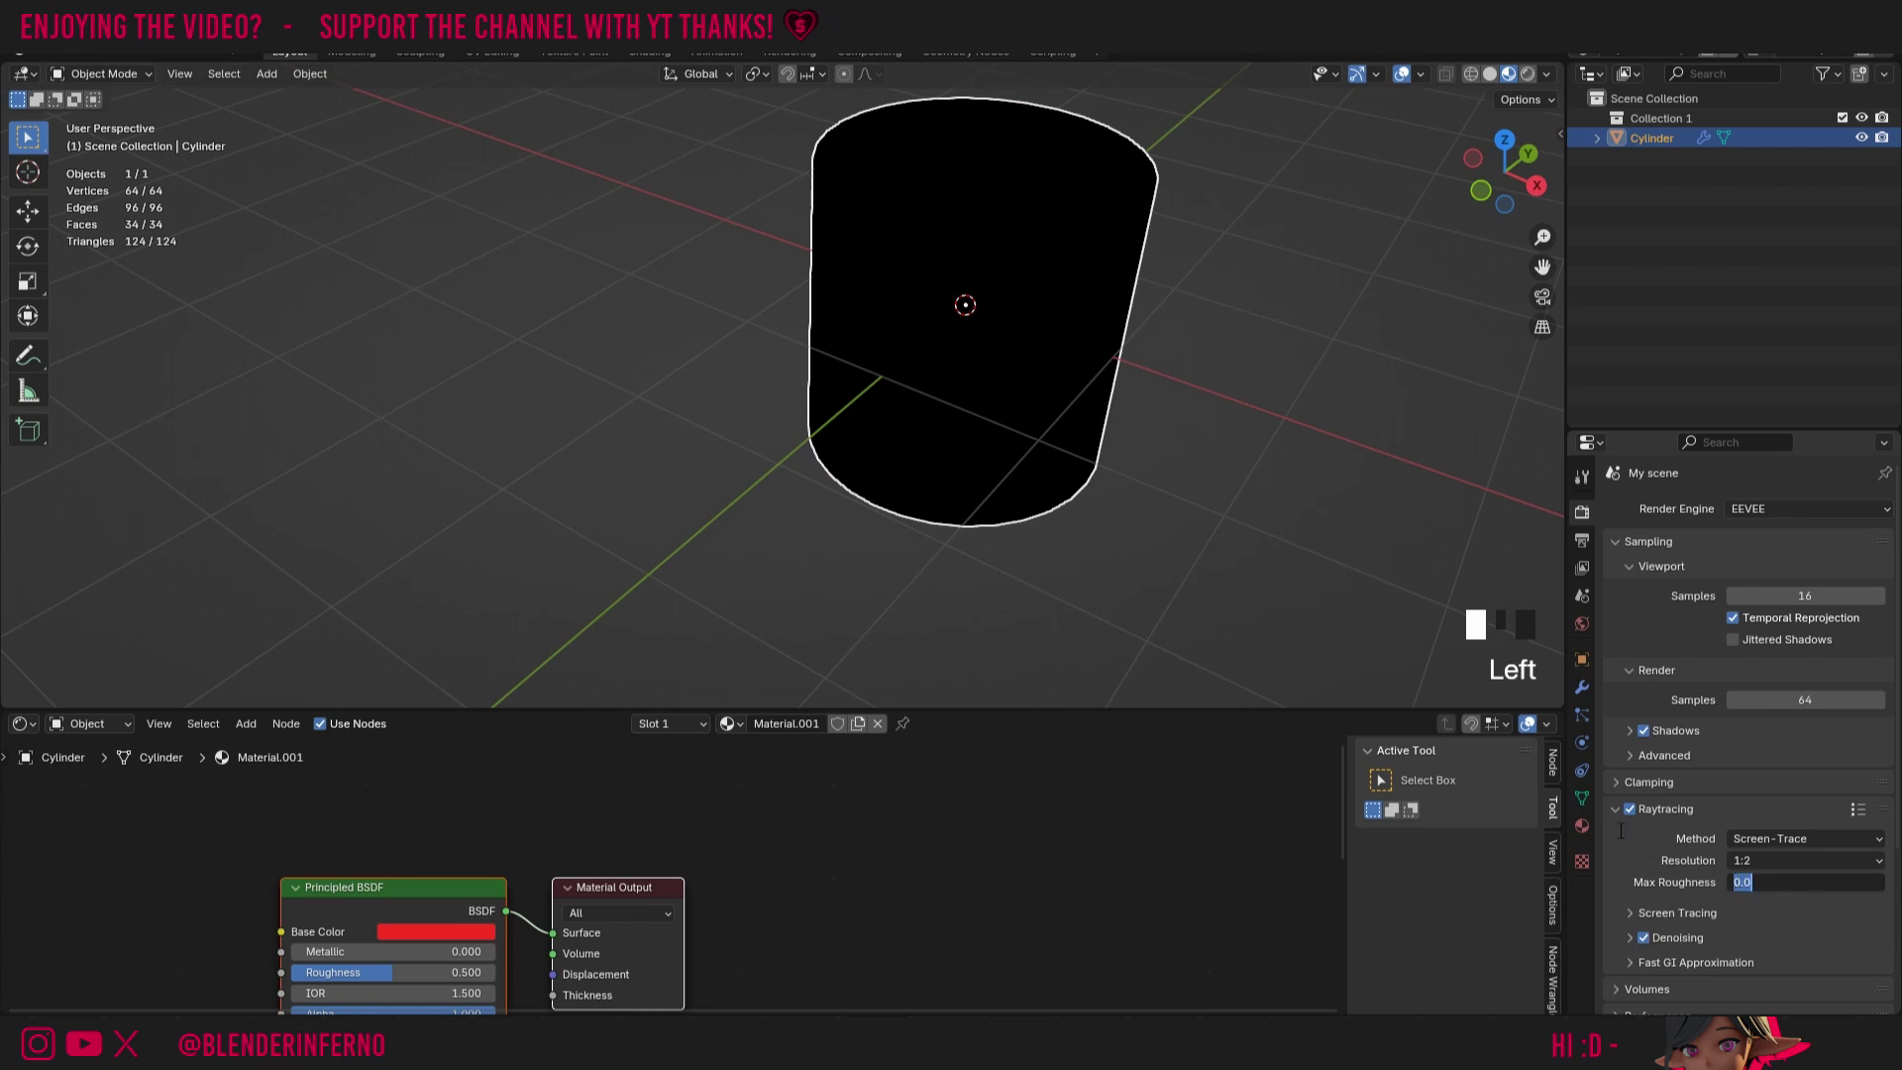
Switch the render engine back to Cycles
left_click(1763, 509)
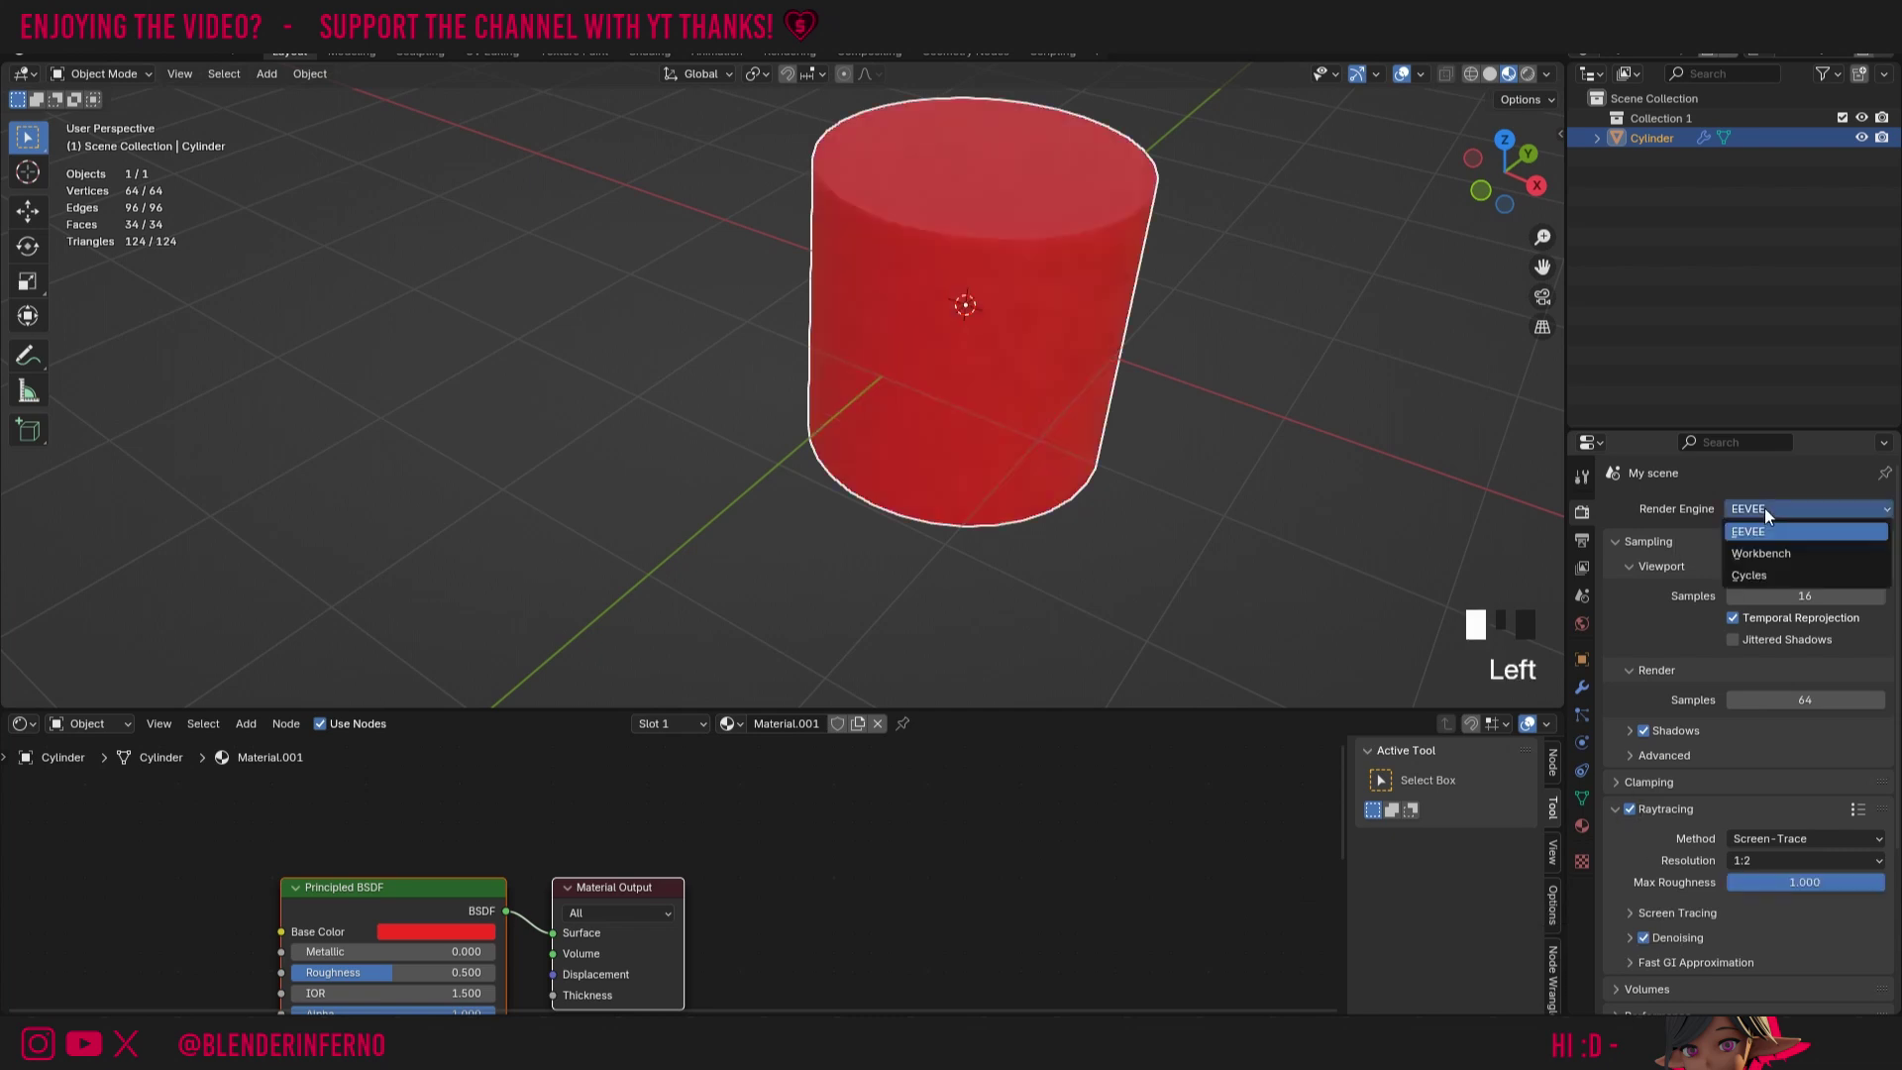
left_click(1767, 574)
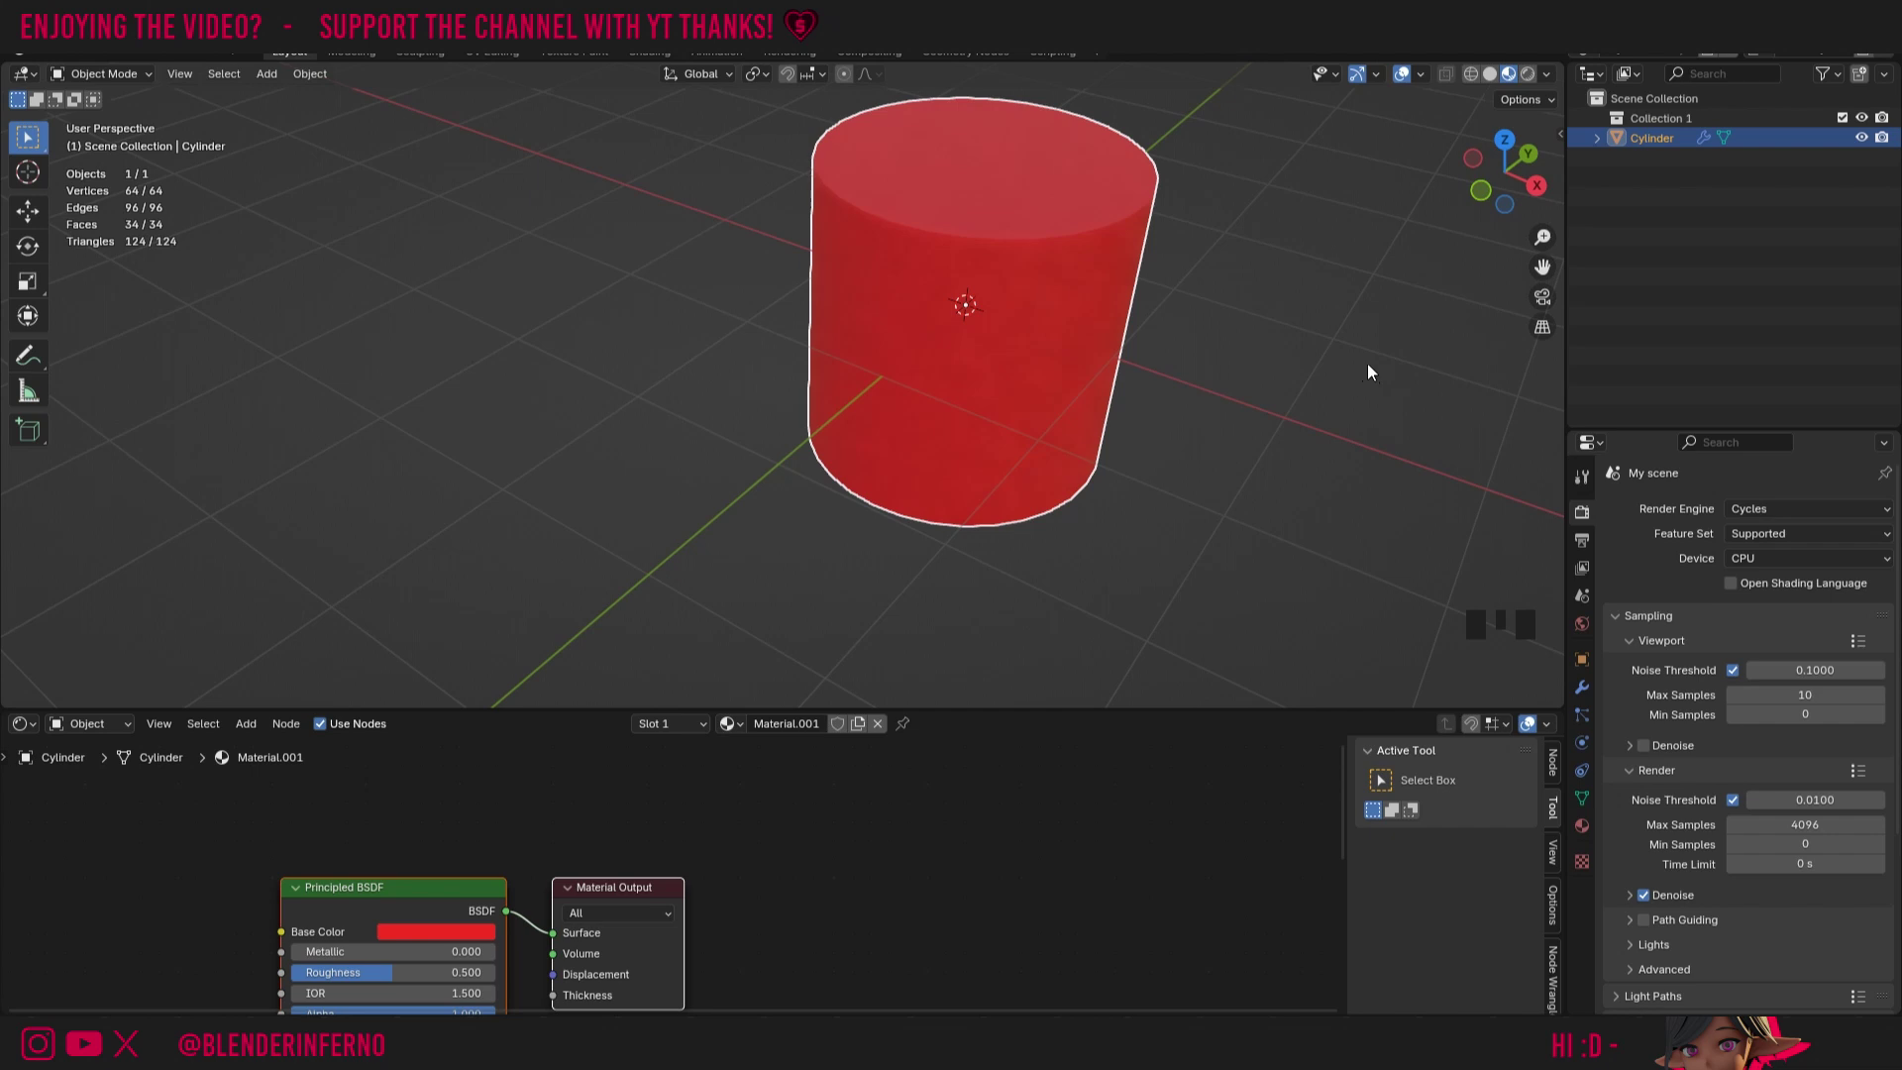
scroll(546, 828, "up", 2)
Delete the Principled BSDF node and shift Material Output slightly right
left_click(582, 821)
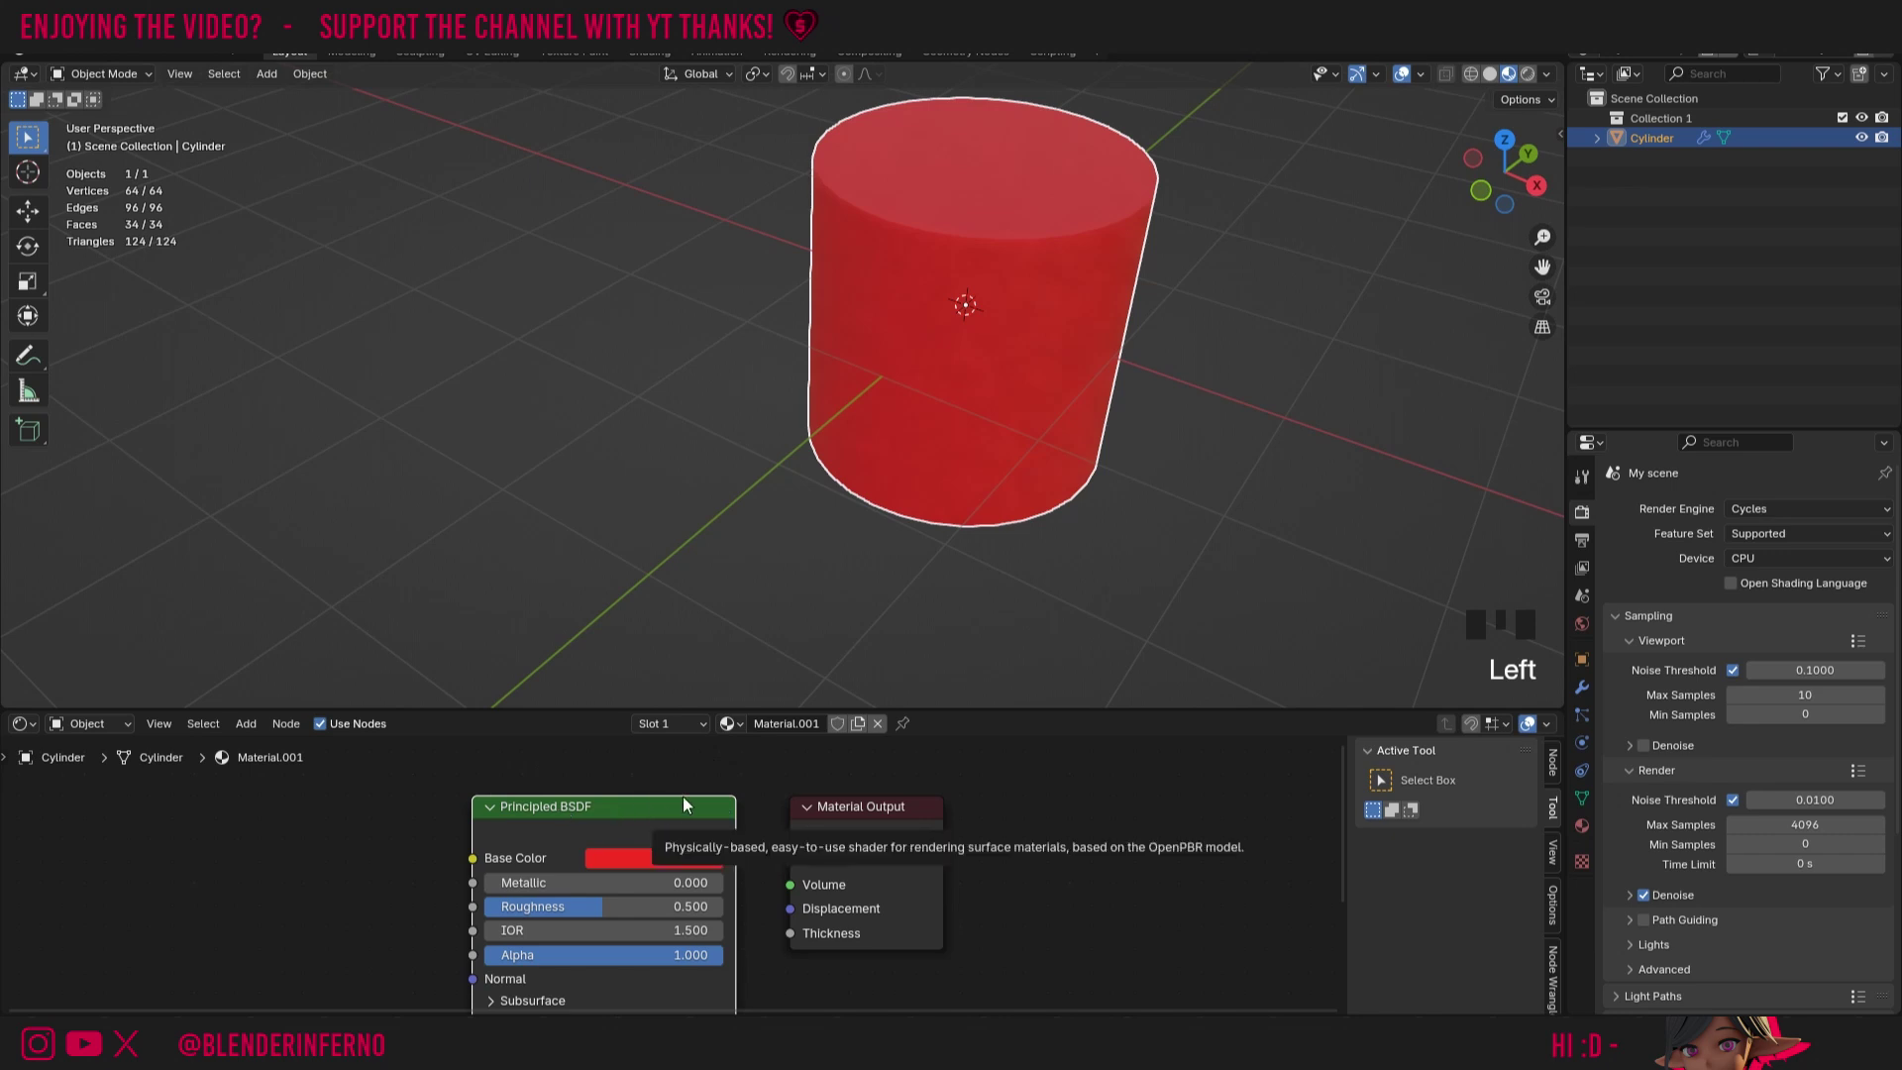
key("x")
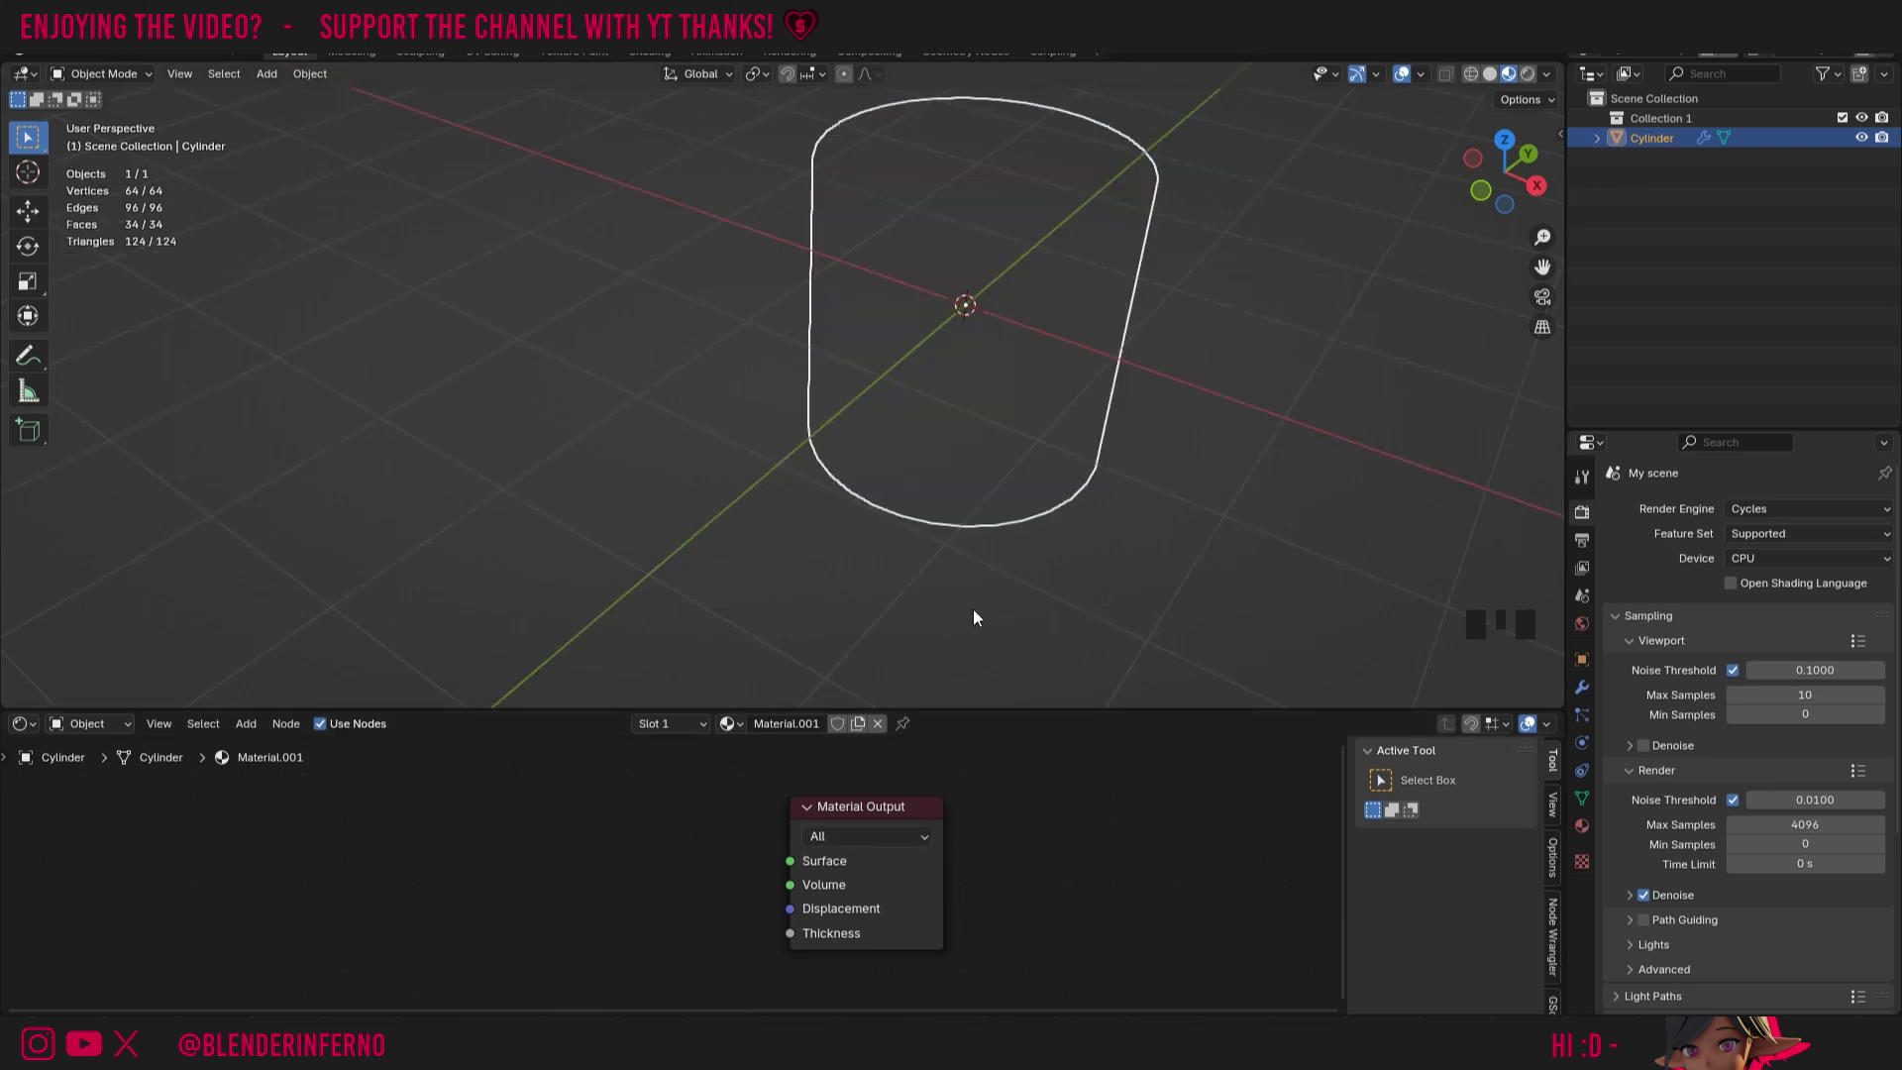
left_click_drag(857, 810, 896, 809)
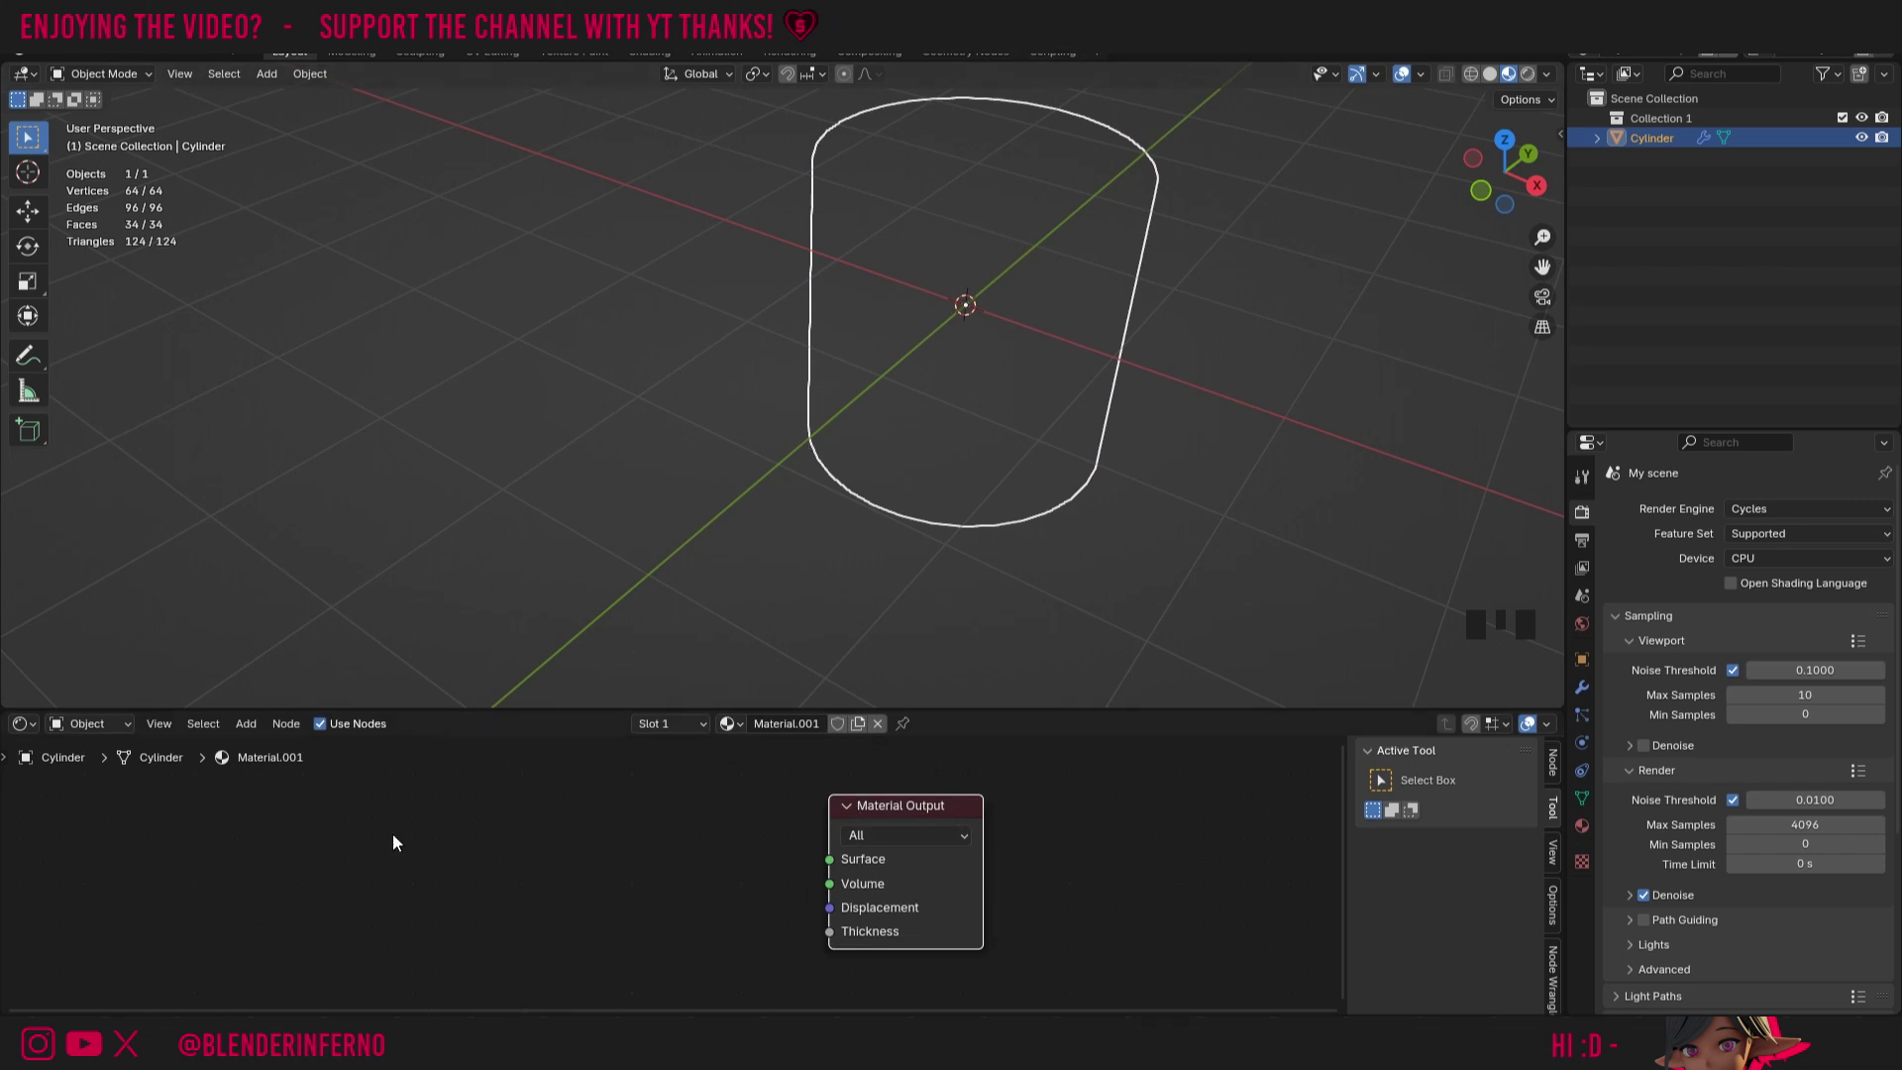
Add an Emission shader node and link it to the Material Output Surface
key("shift+a")
mouse_move(376, 897)
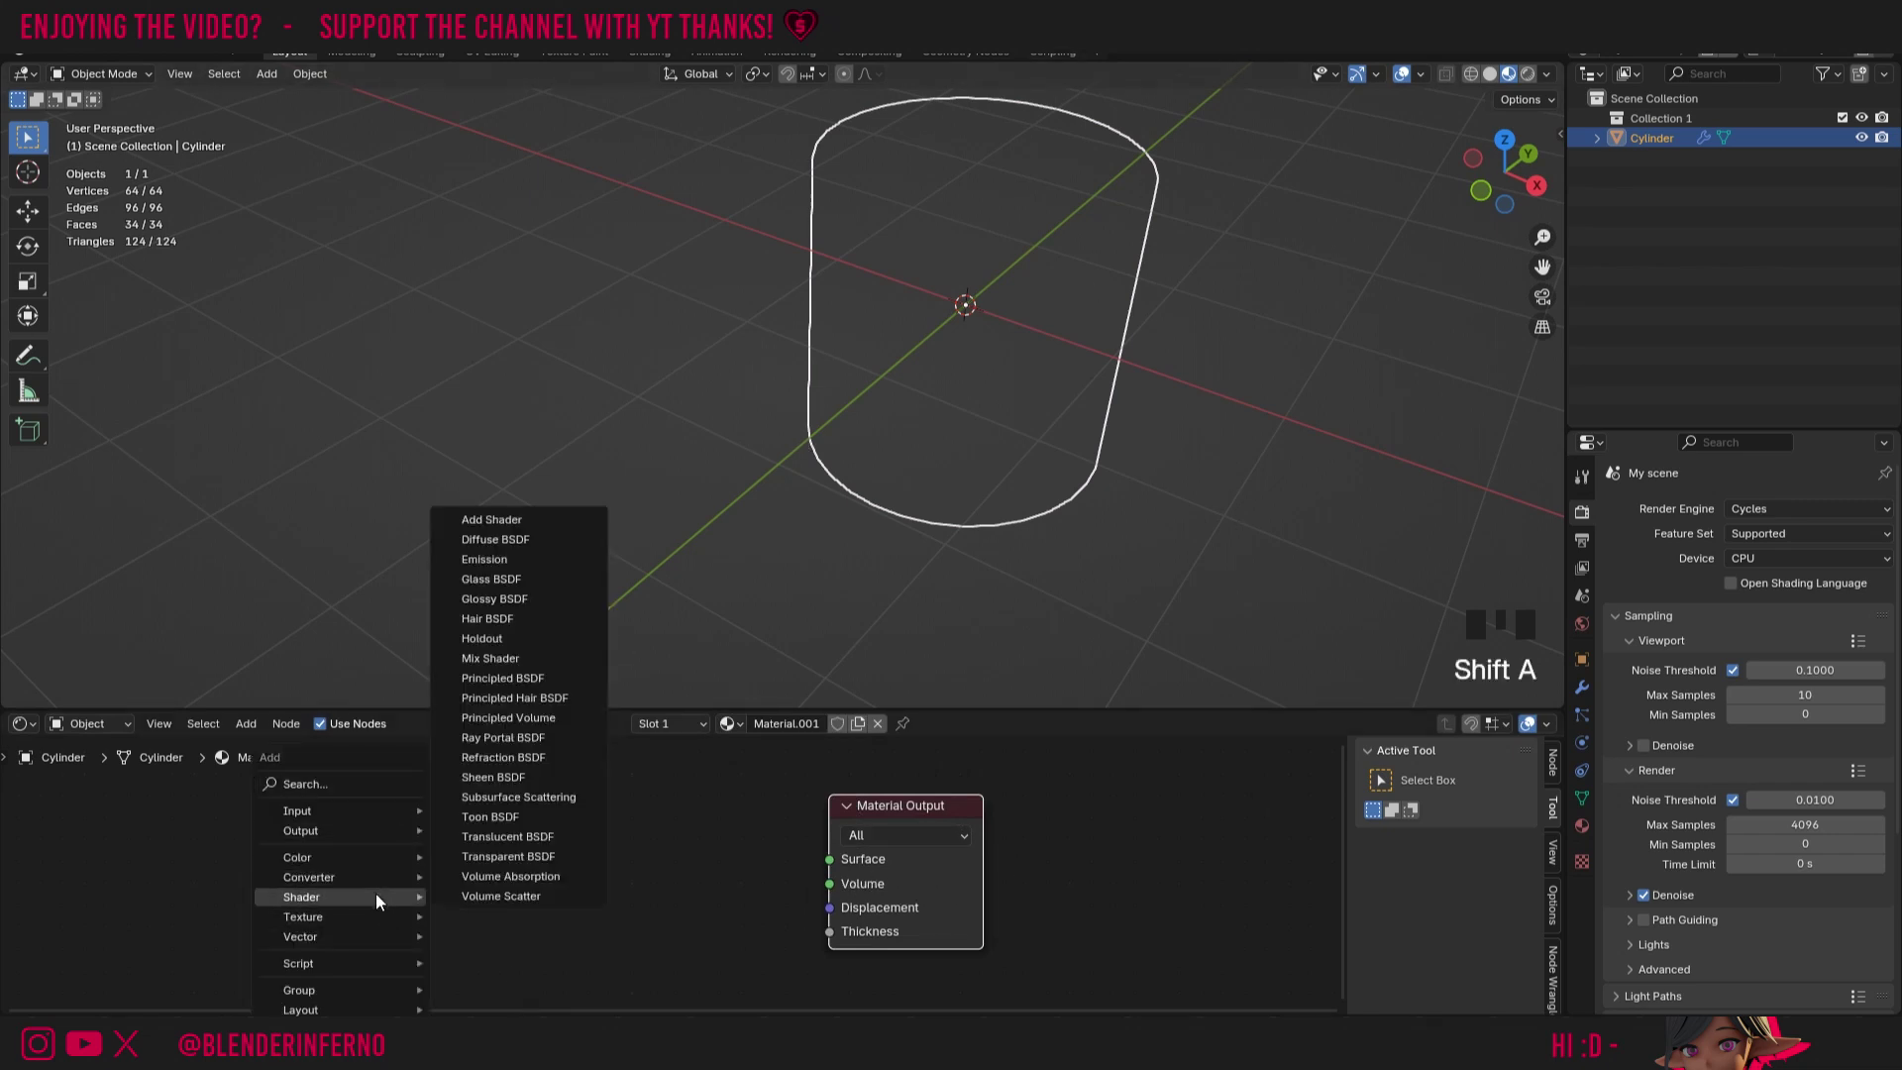
left_click(484, 559)
left_click(508, 809)
left_click(654, 849)
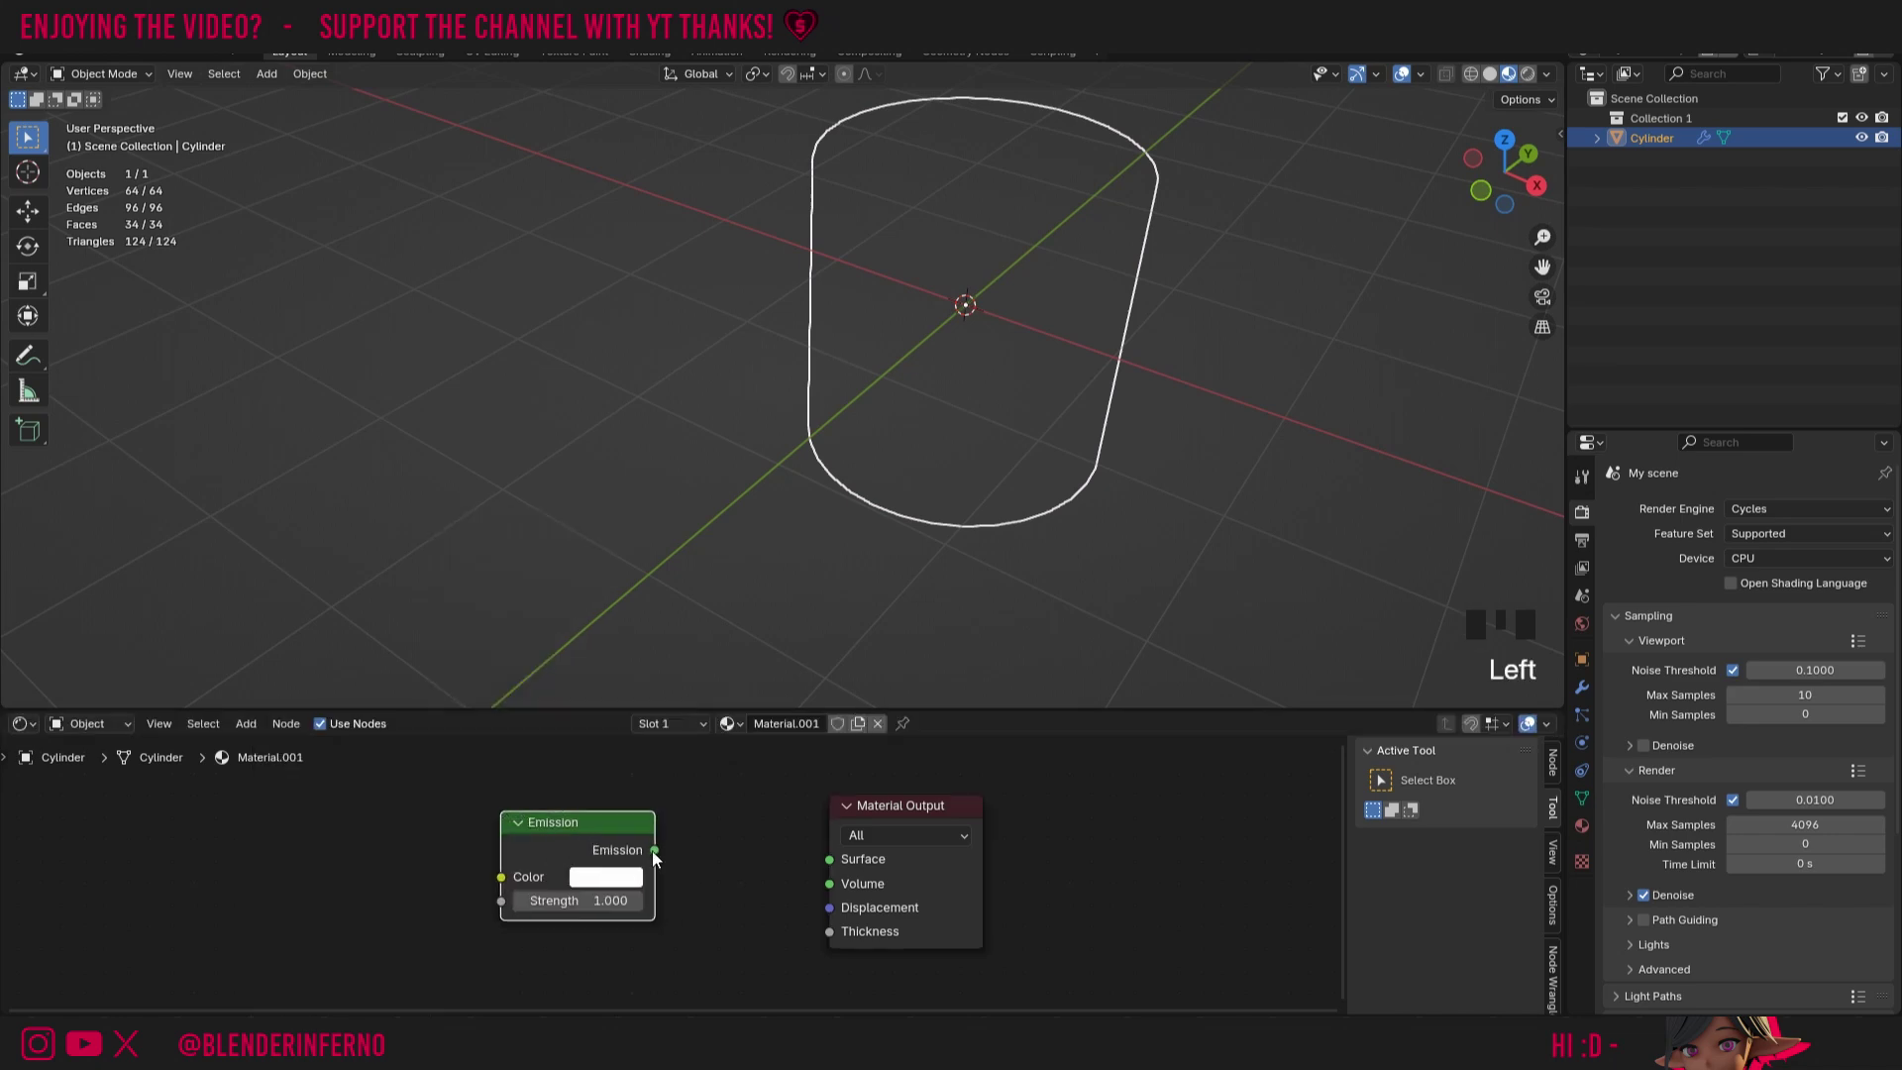
left_click(654, 850)
left_click_drag(653, 850, 814, 864)
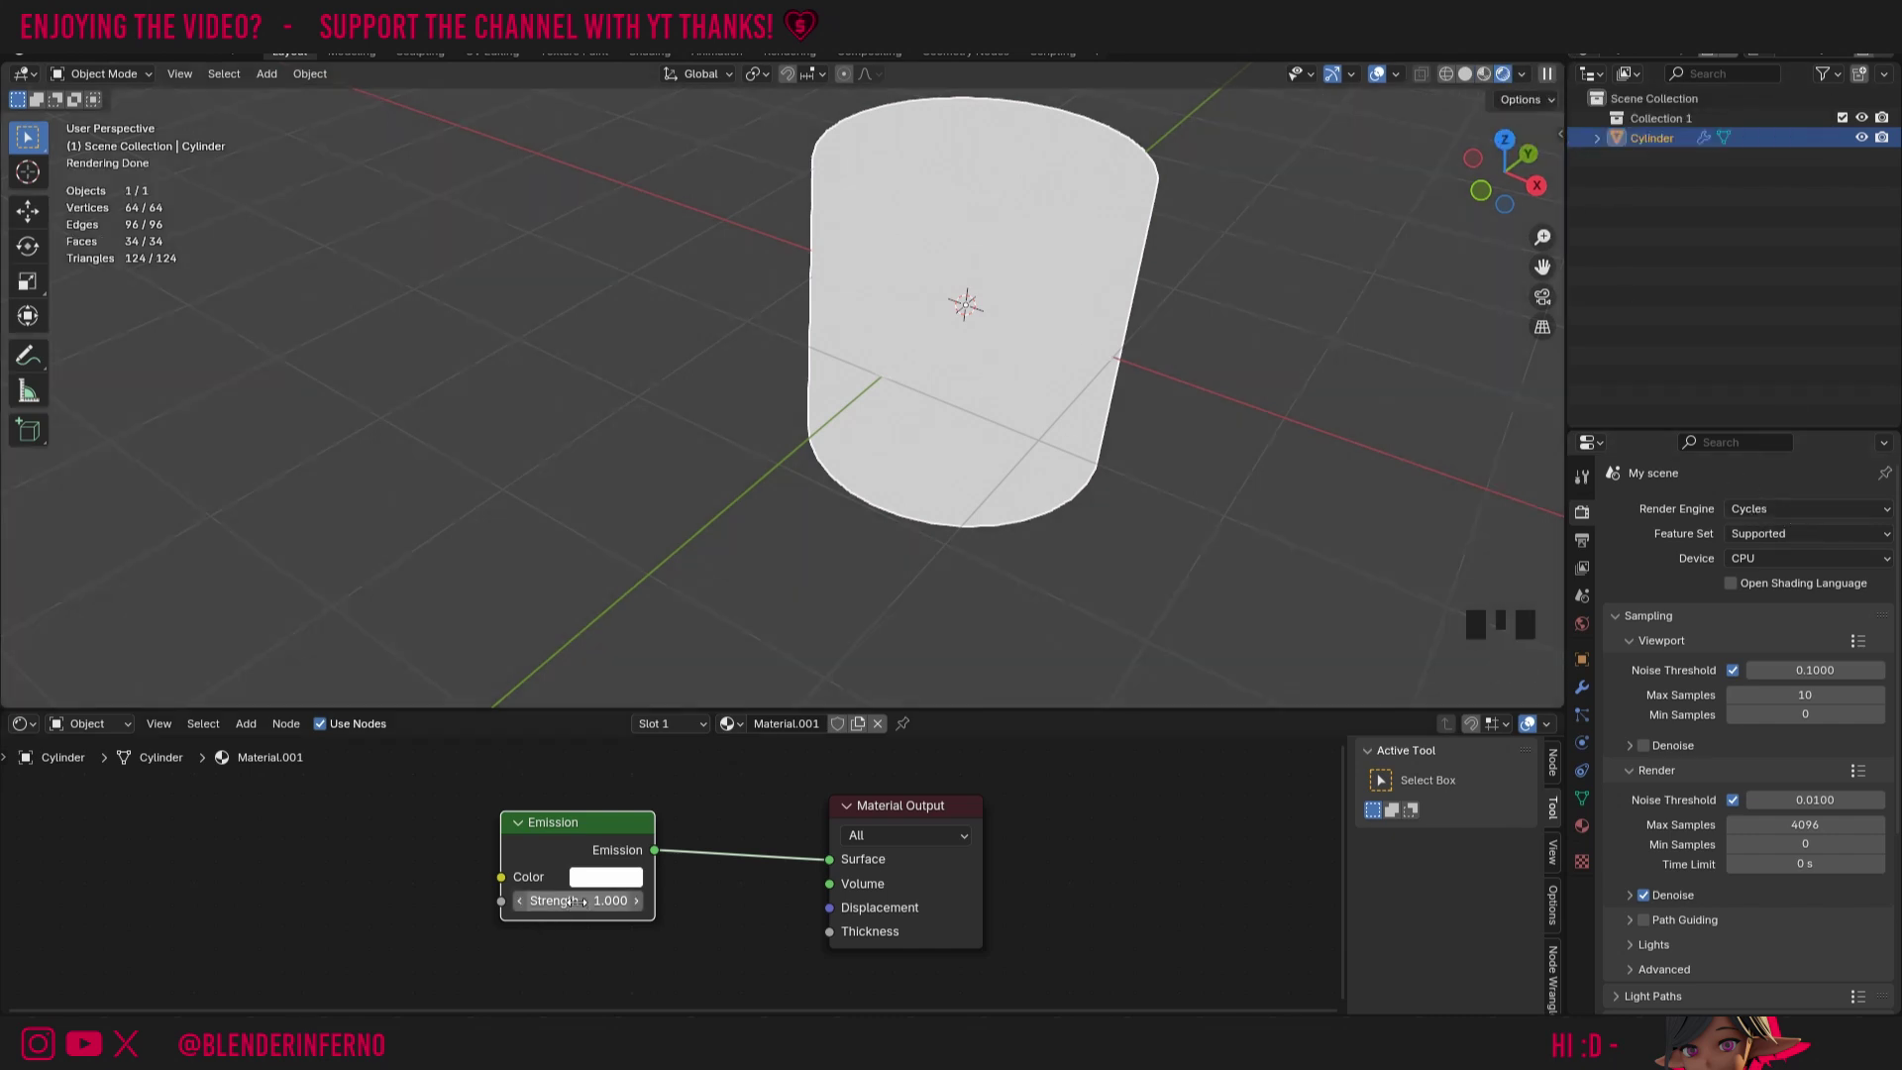
Set the Emission Strength to 4
left_click(574, 901)
type("4")
key("Return")
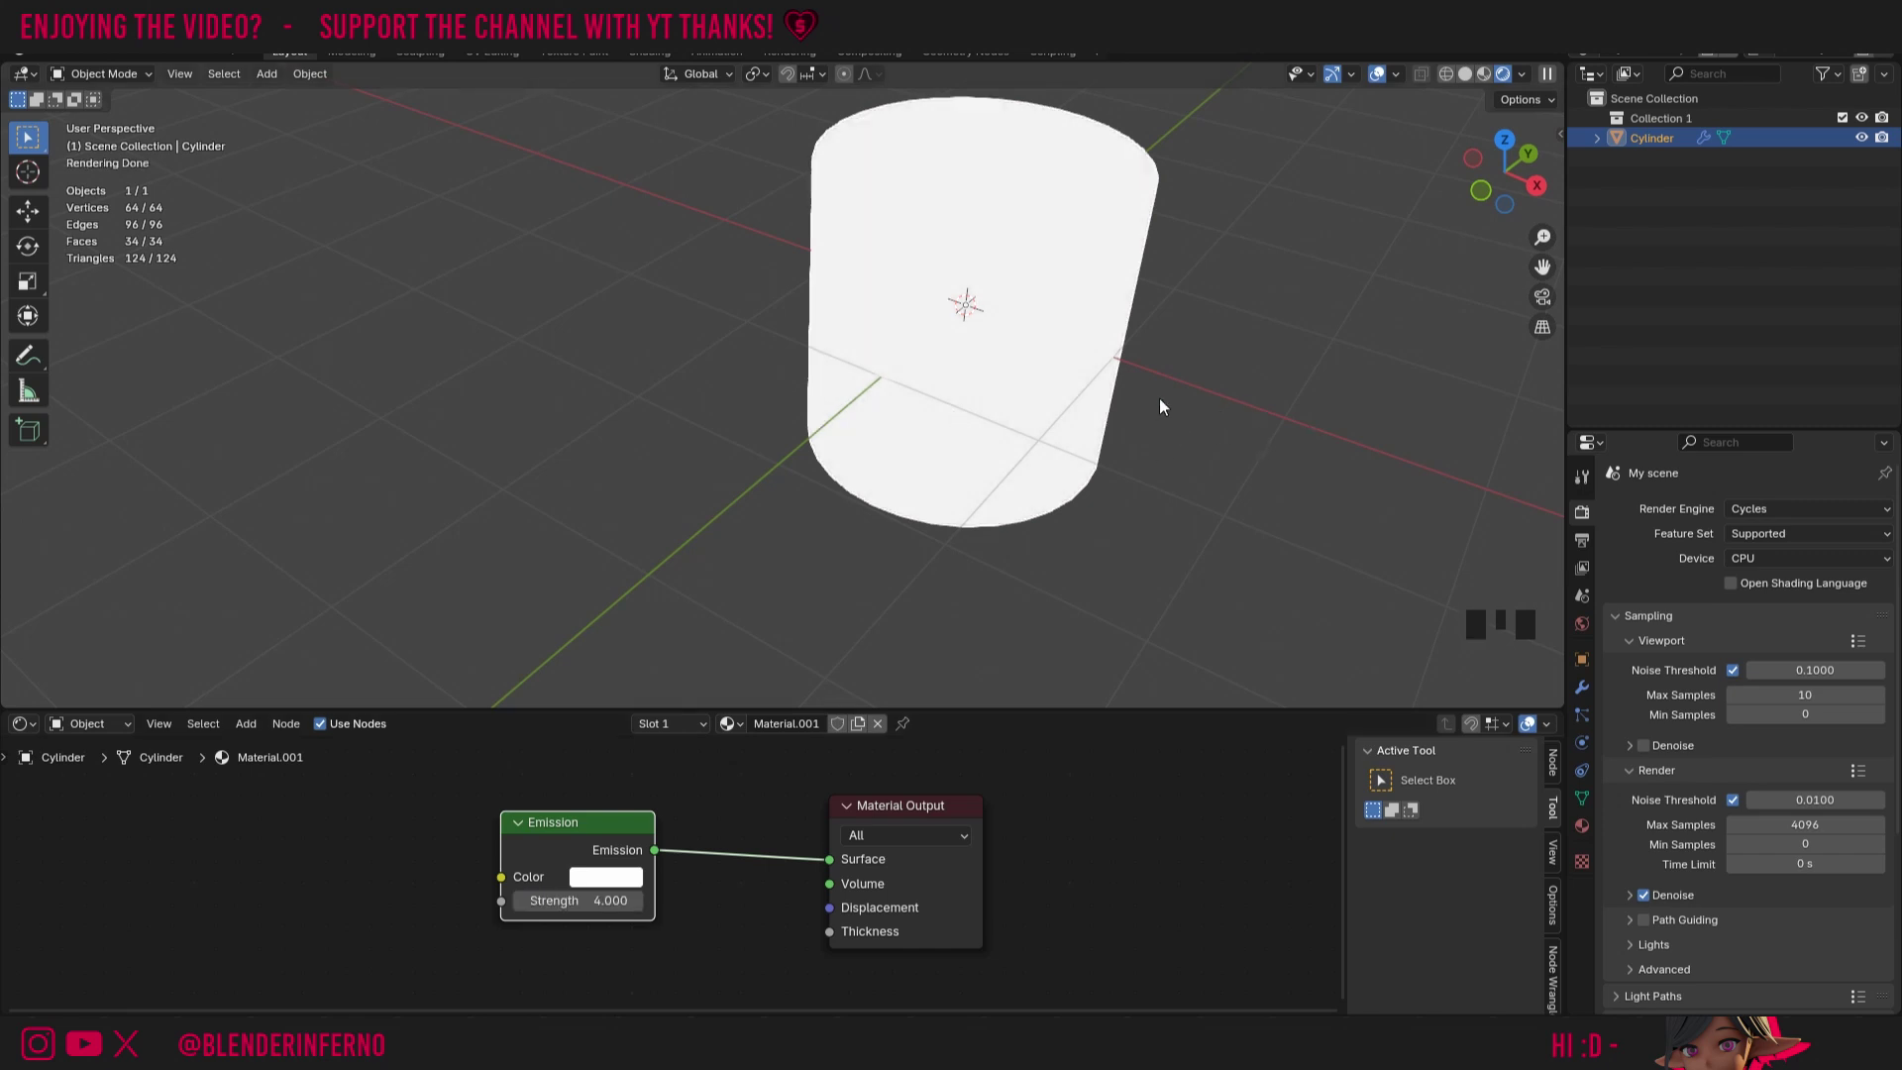
key("shift+a")
Add a cube, move it 2.7226 m along X, and view both in Material Preview
mouse_move(1148, 418)
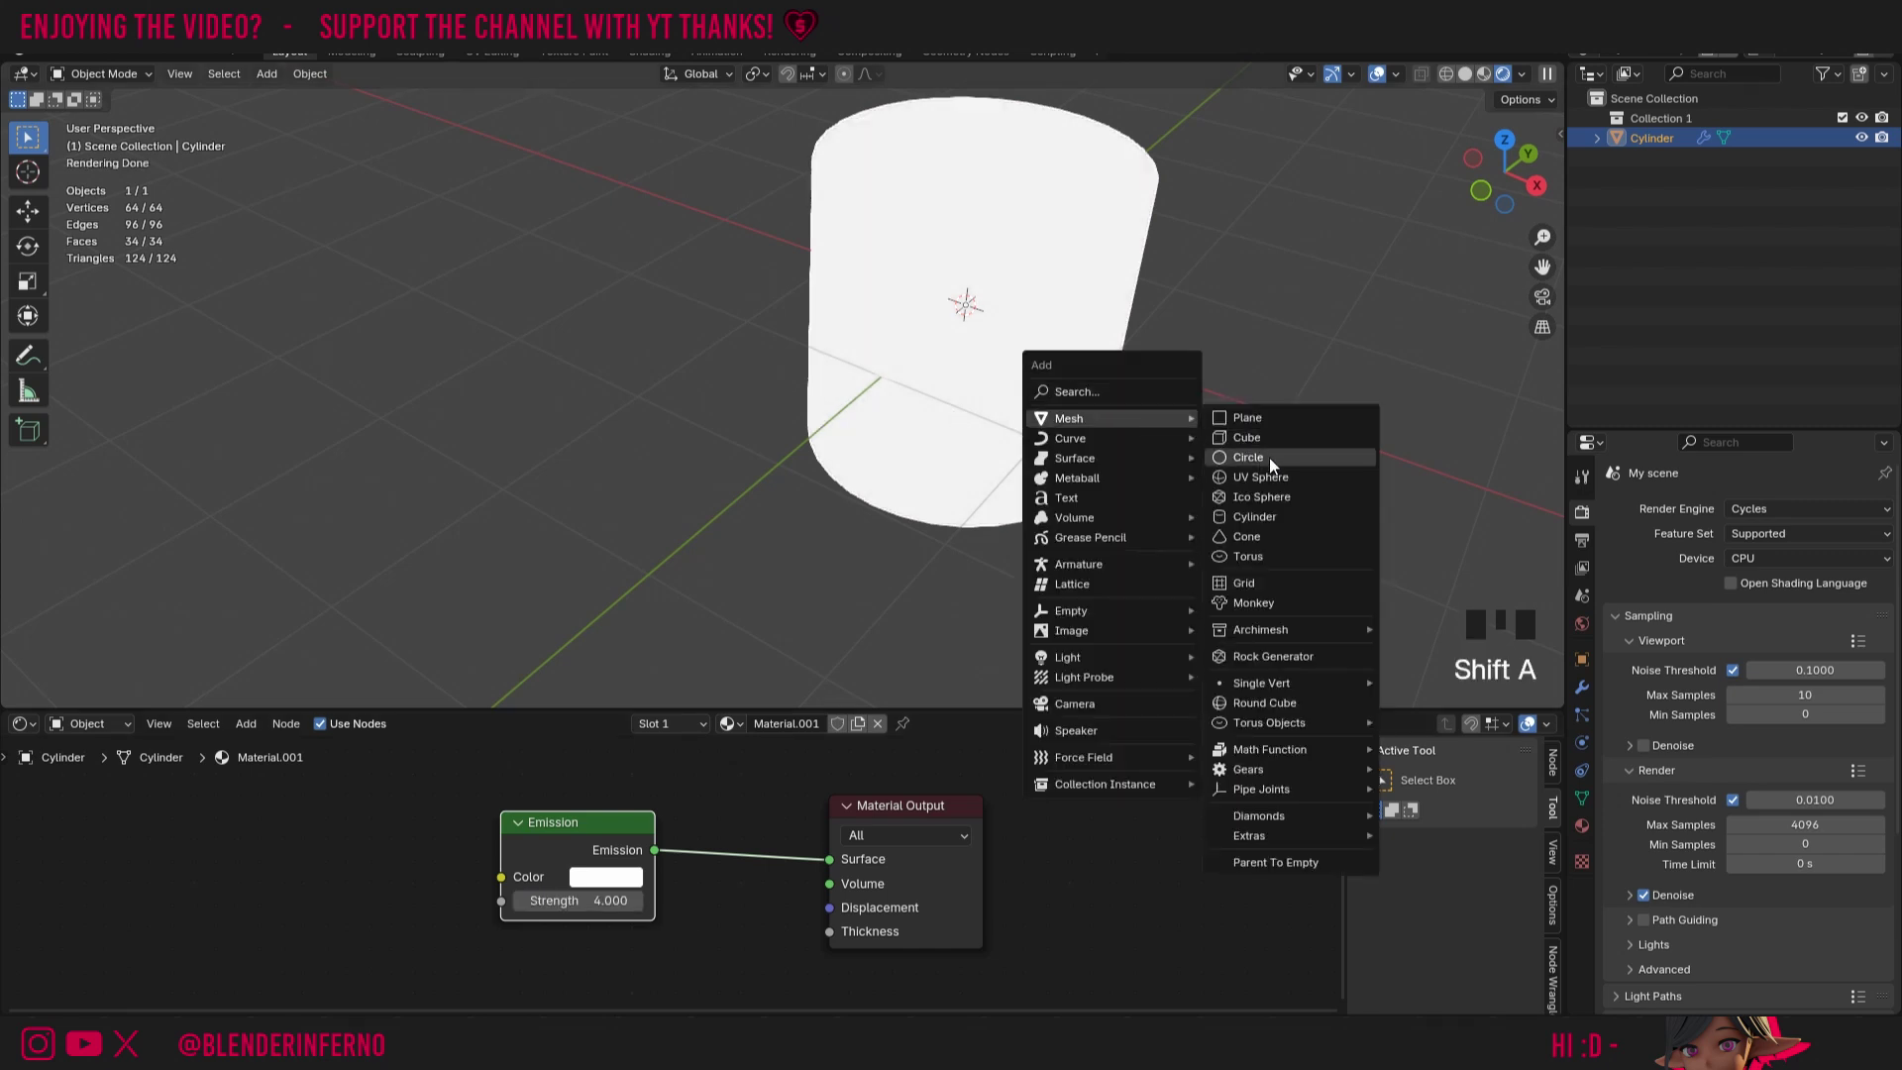
left_click(1262, 428)
key("g")
key("x")
left_click(1454, 330)
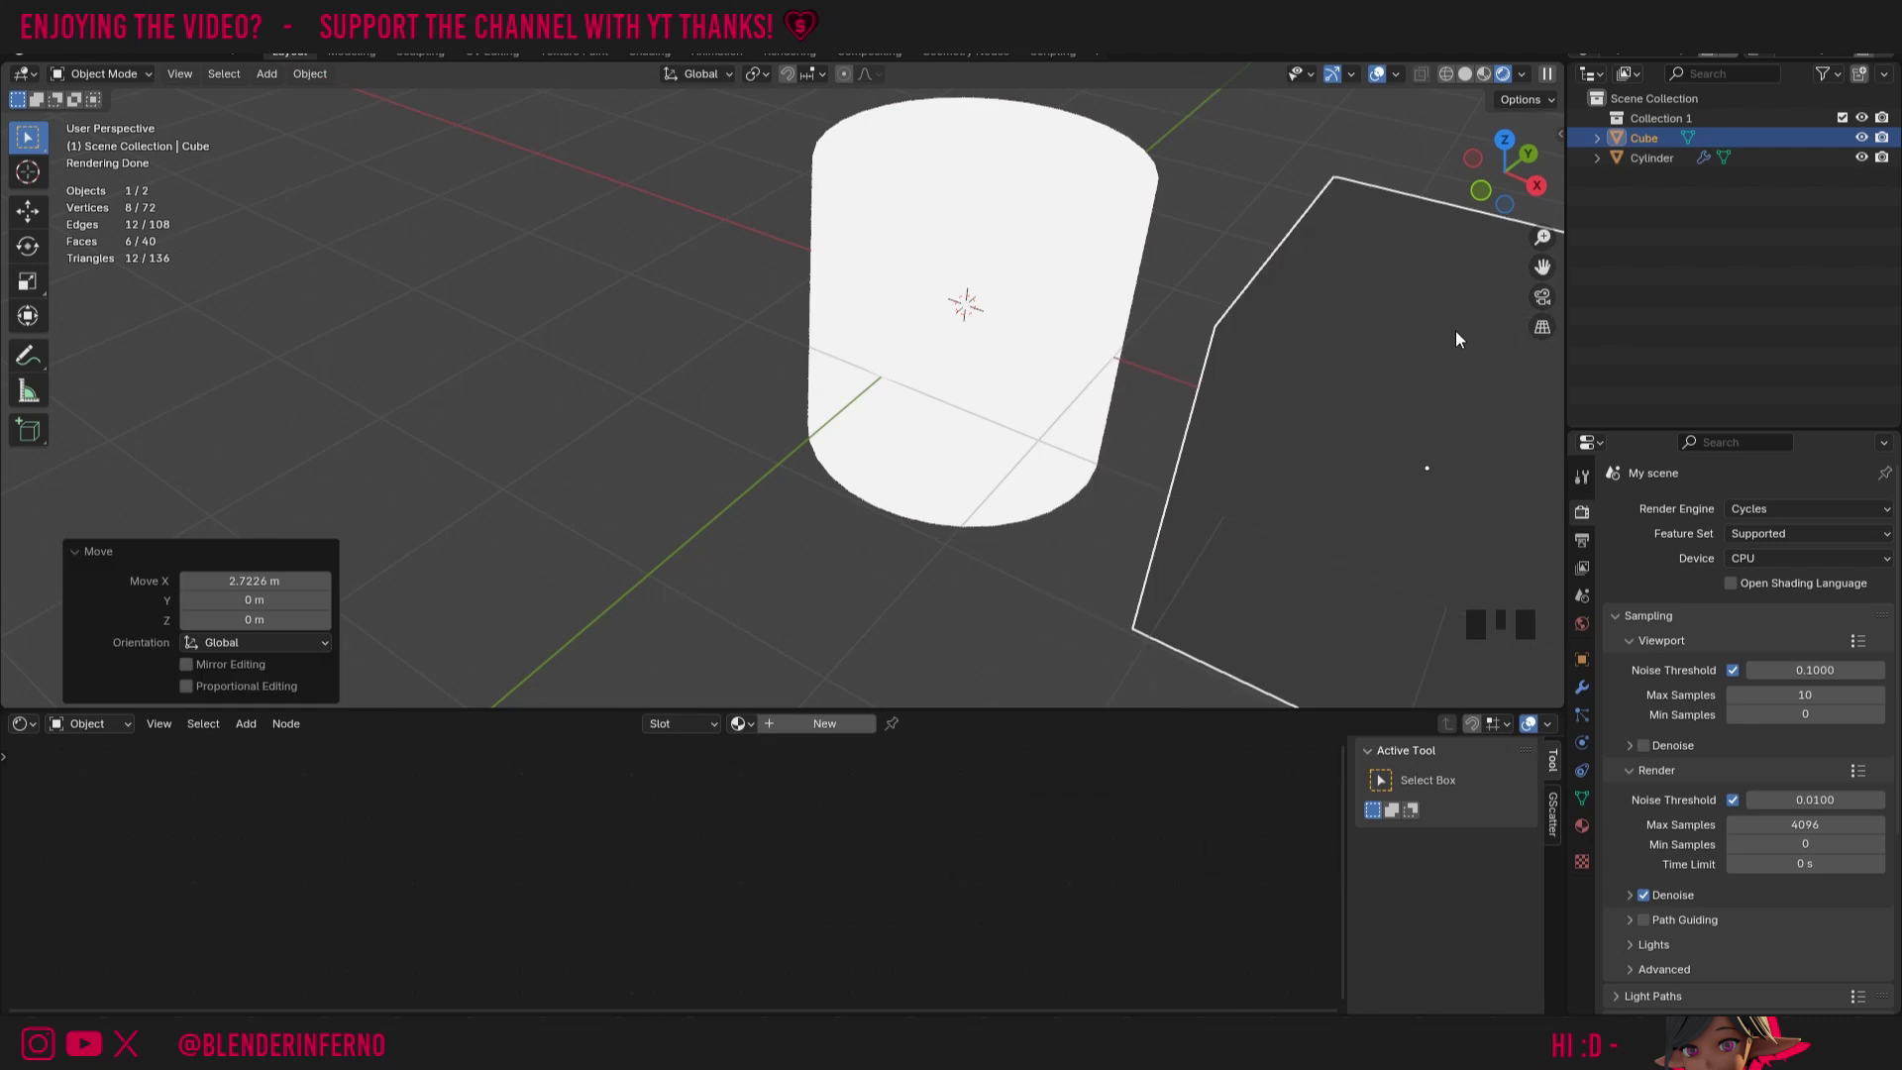
middle_click_drag(1453, 337, 1340, 449)
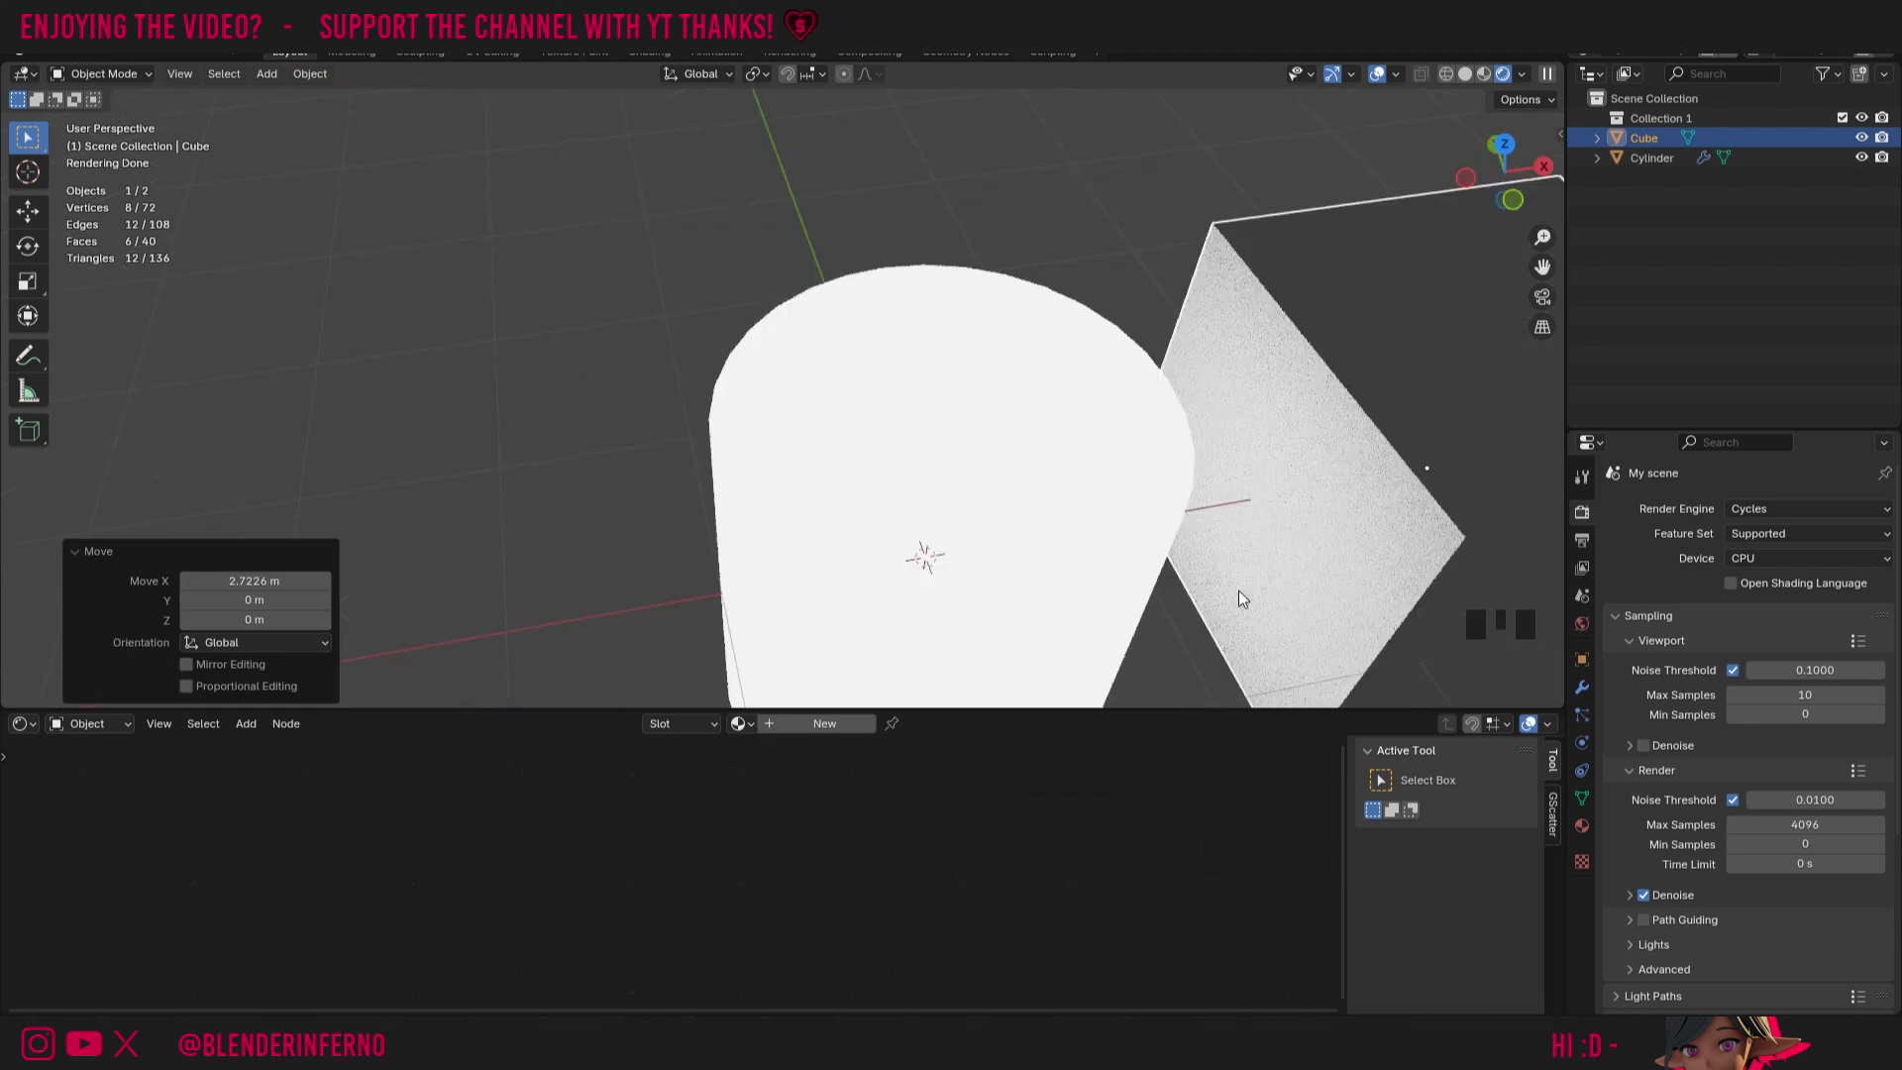
left_click(1483, 75)
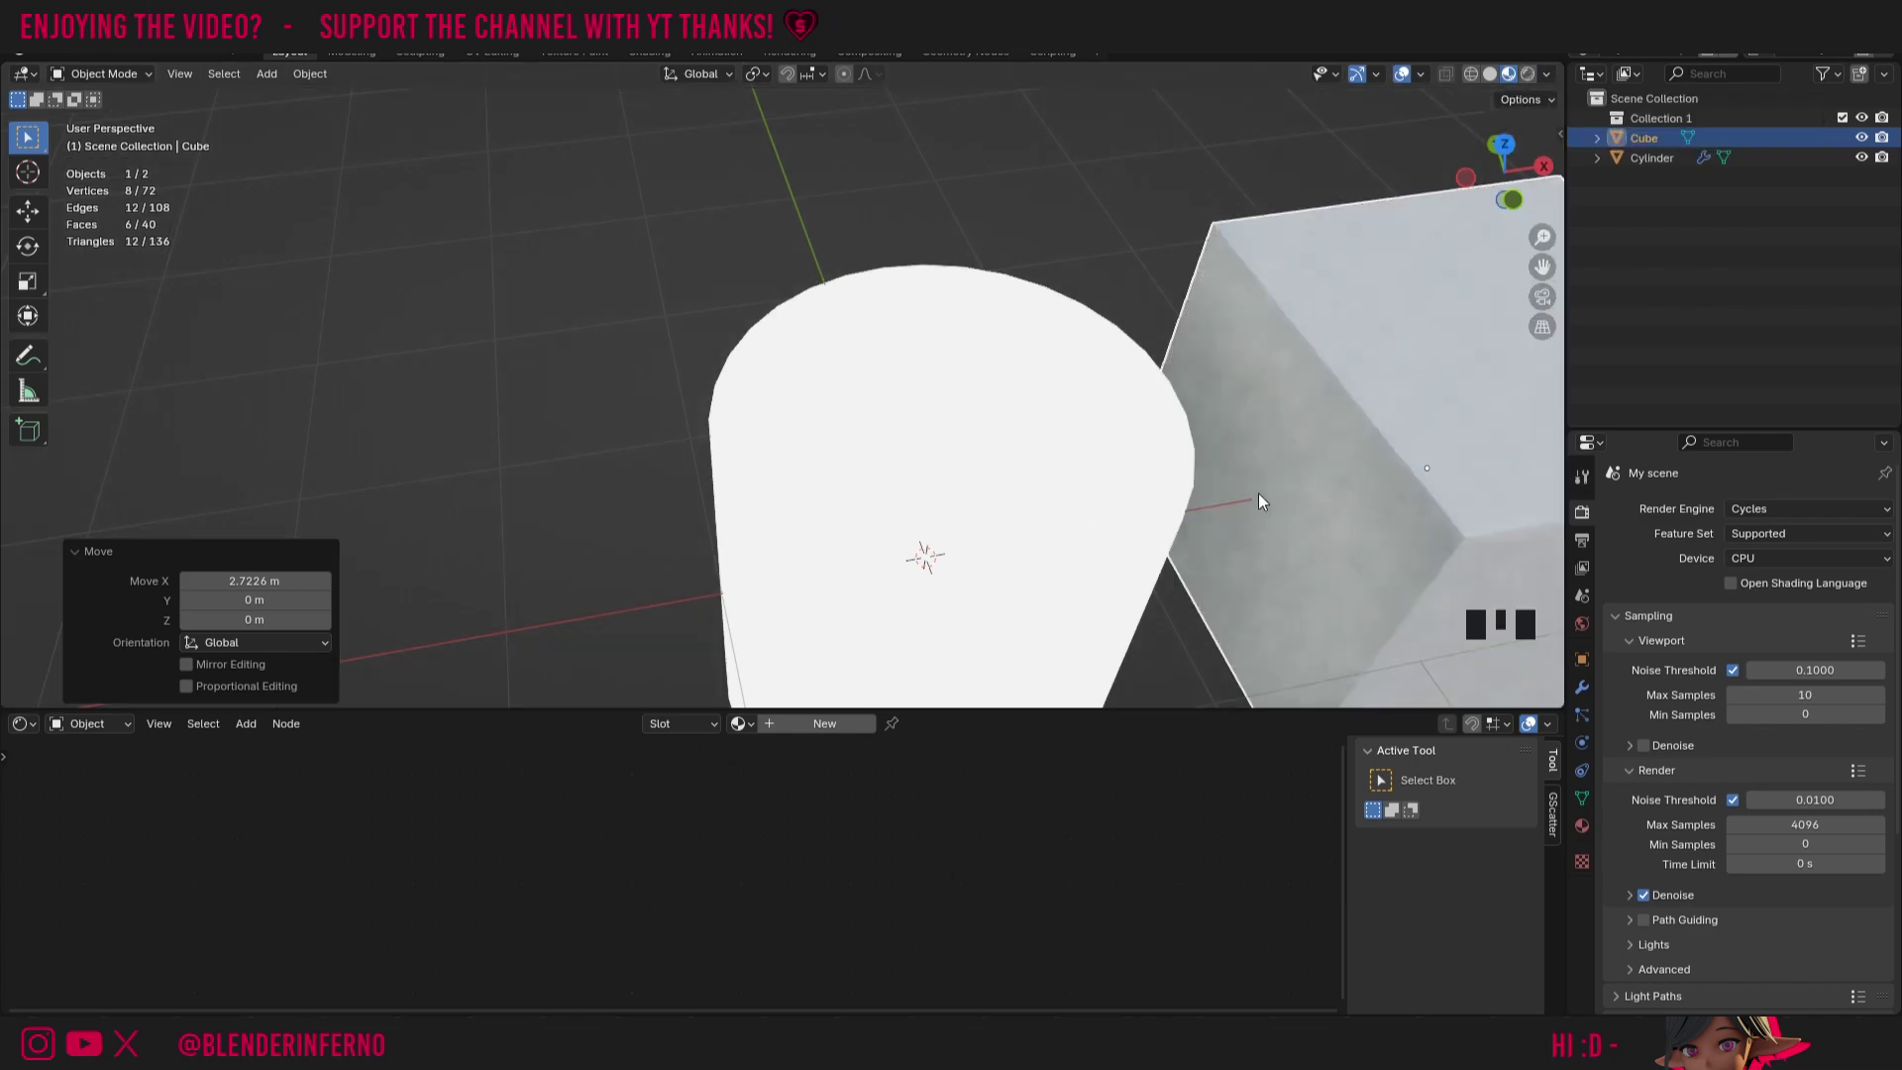
scroll(1400, 395, "down", 3)
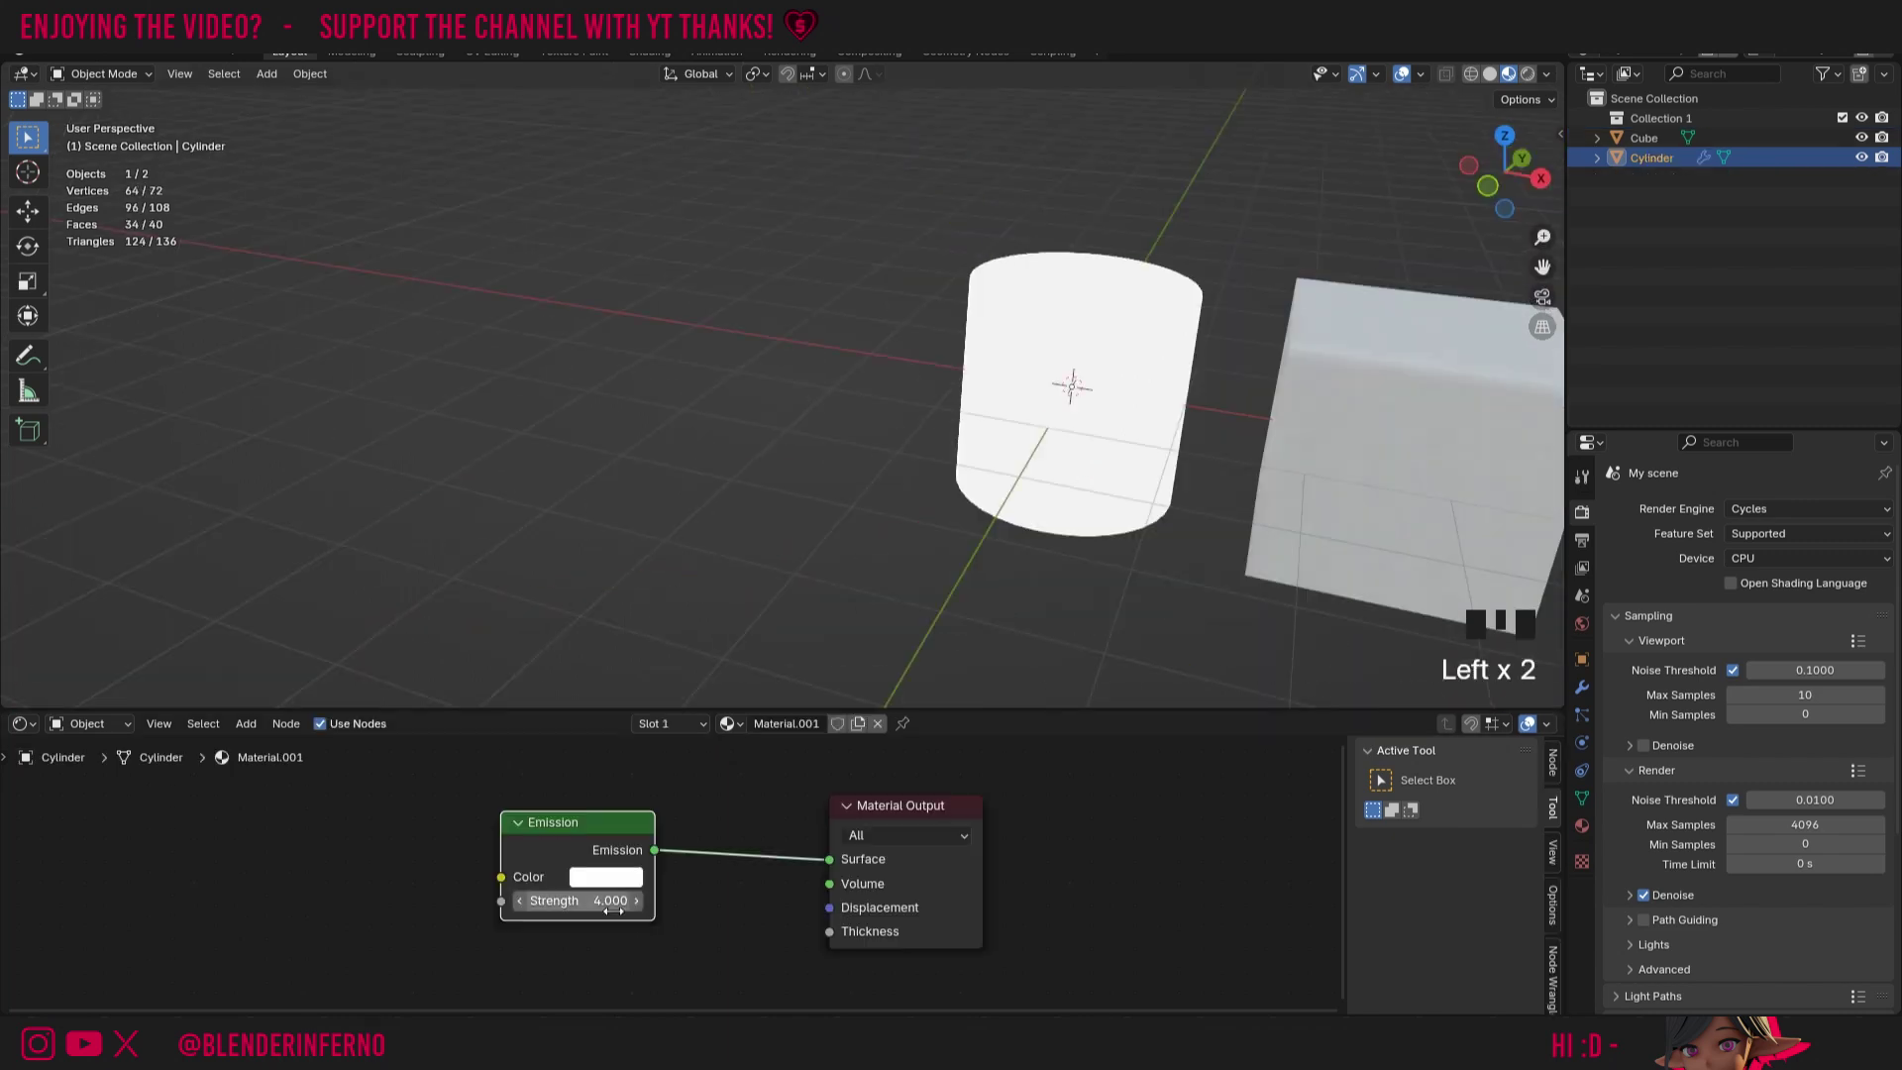
scroll(661, 897, "up", 3)
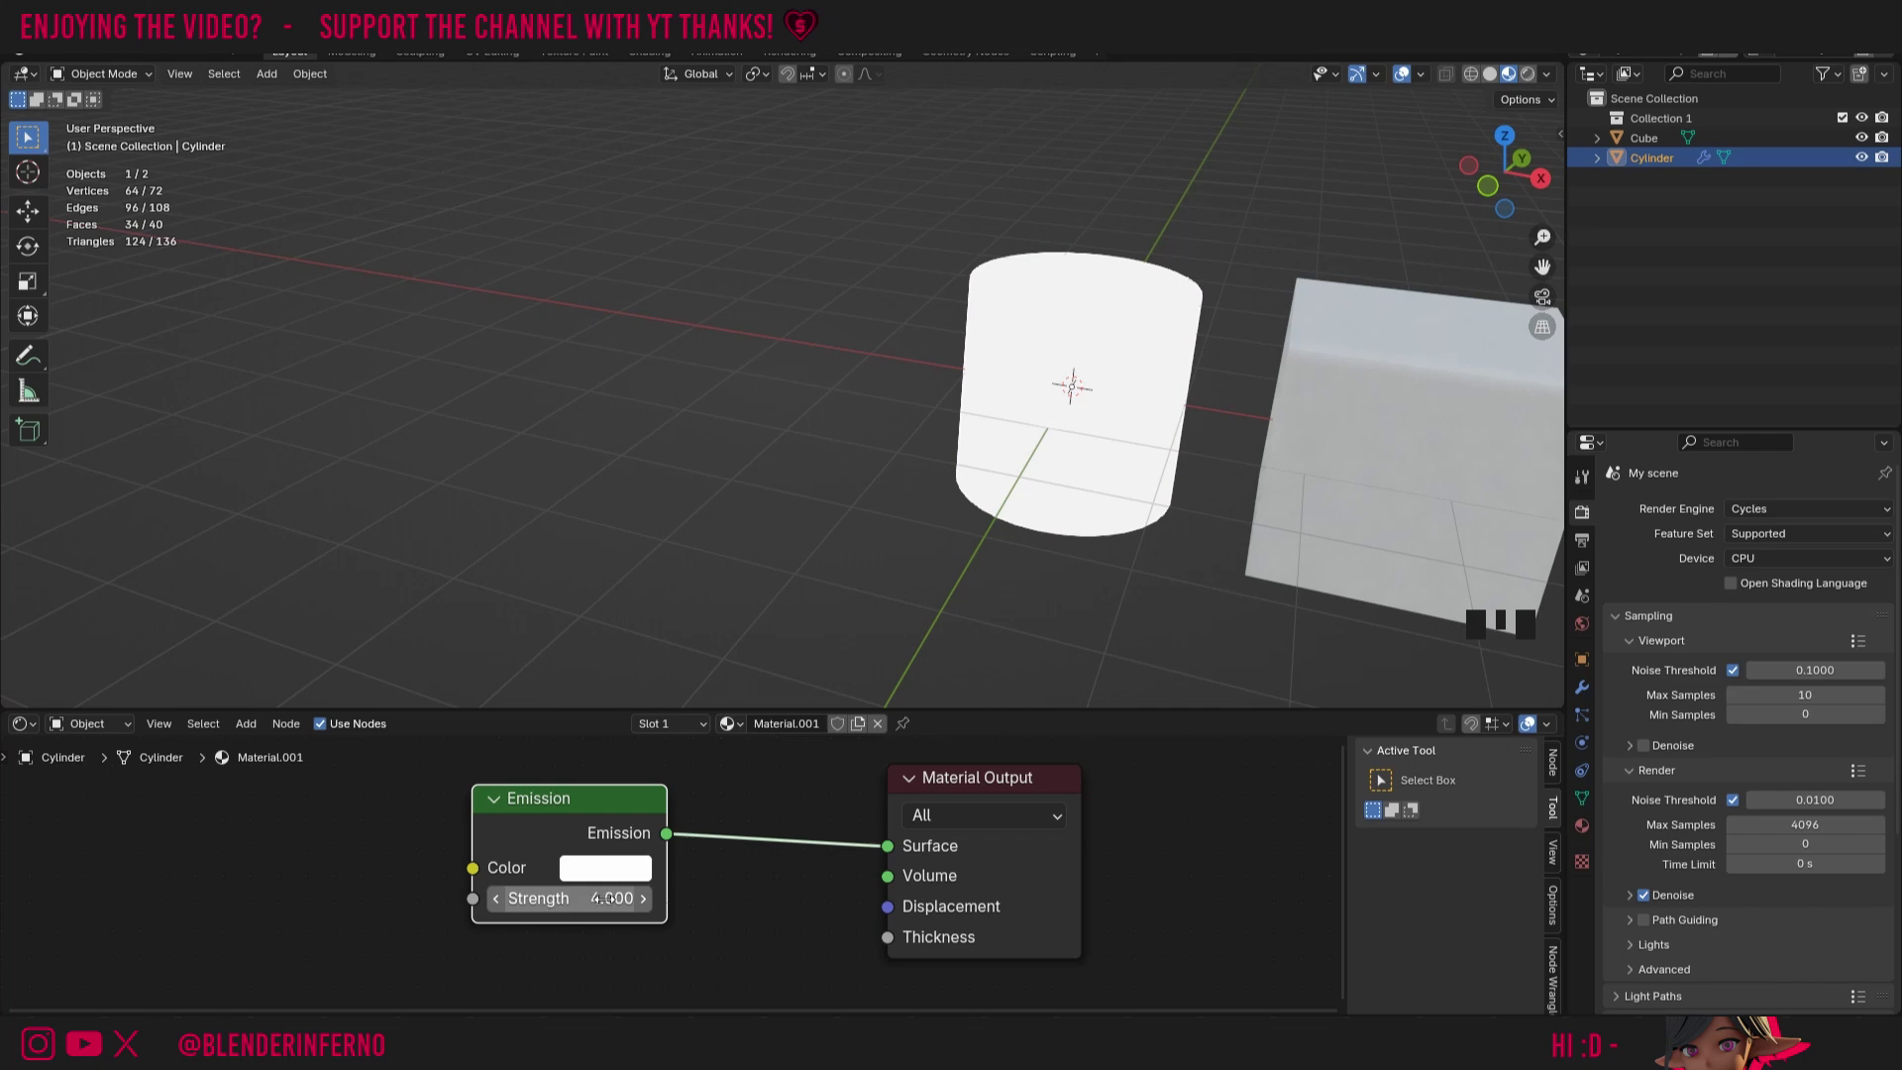
Set the Emission Strength to 0 and inspect the Emission colour
left_click(599, 899)
type("0")
key("Return")
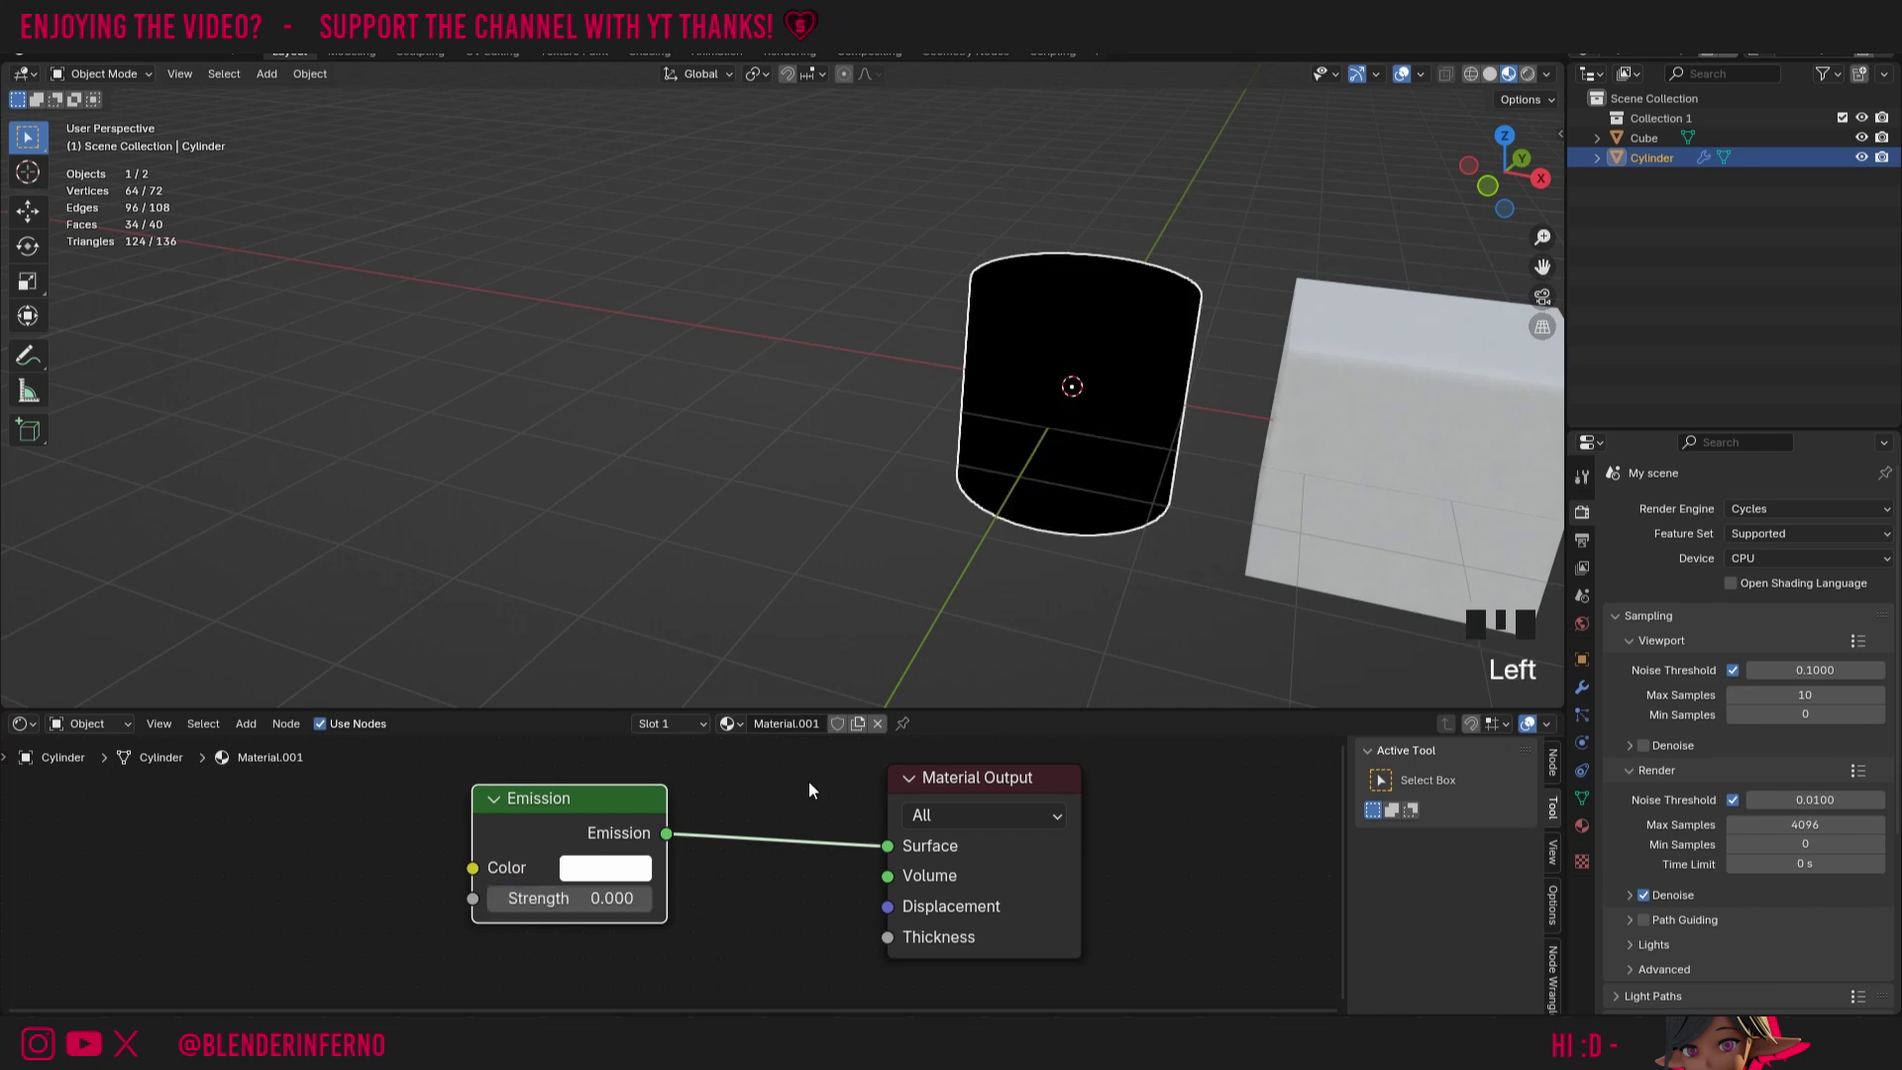
left_click(605, 868)
Add a Noise Texture node and link its Color to the Emission Color
key("shift+a")
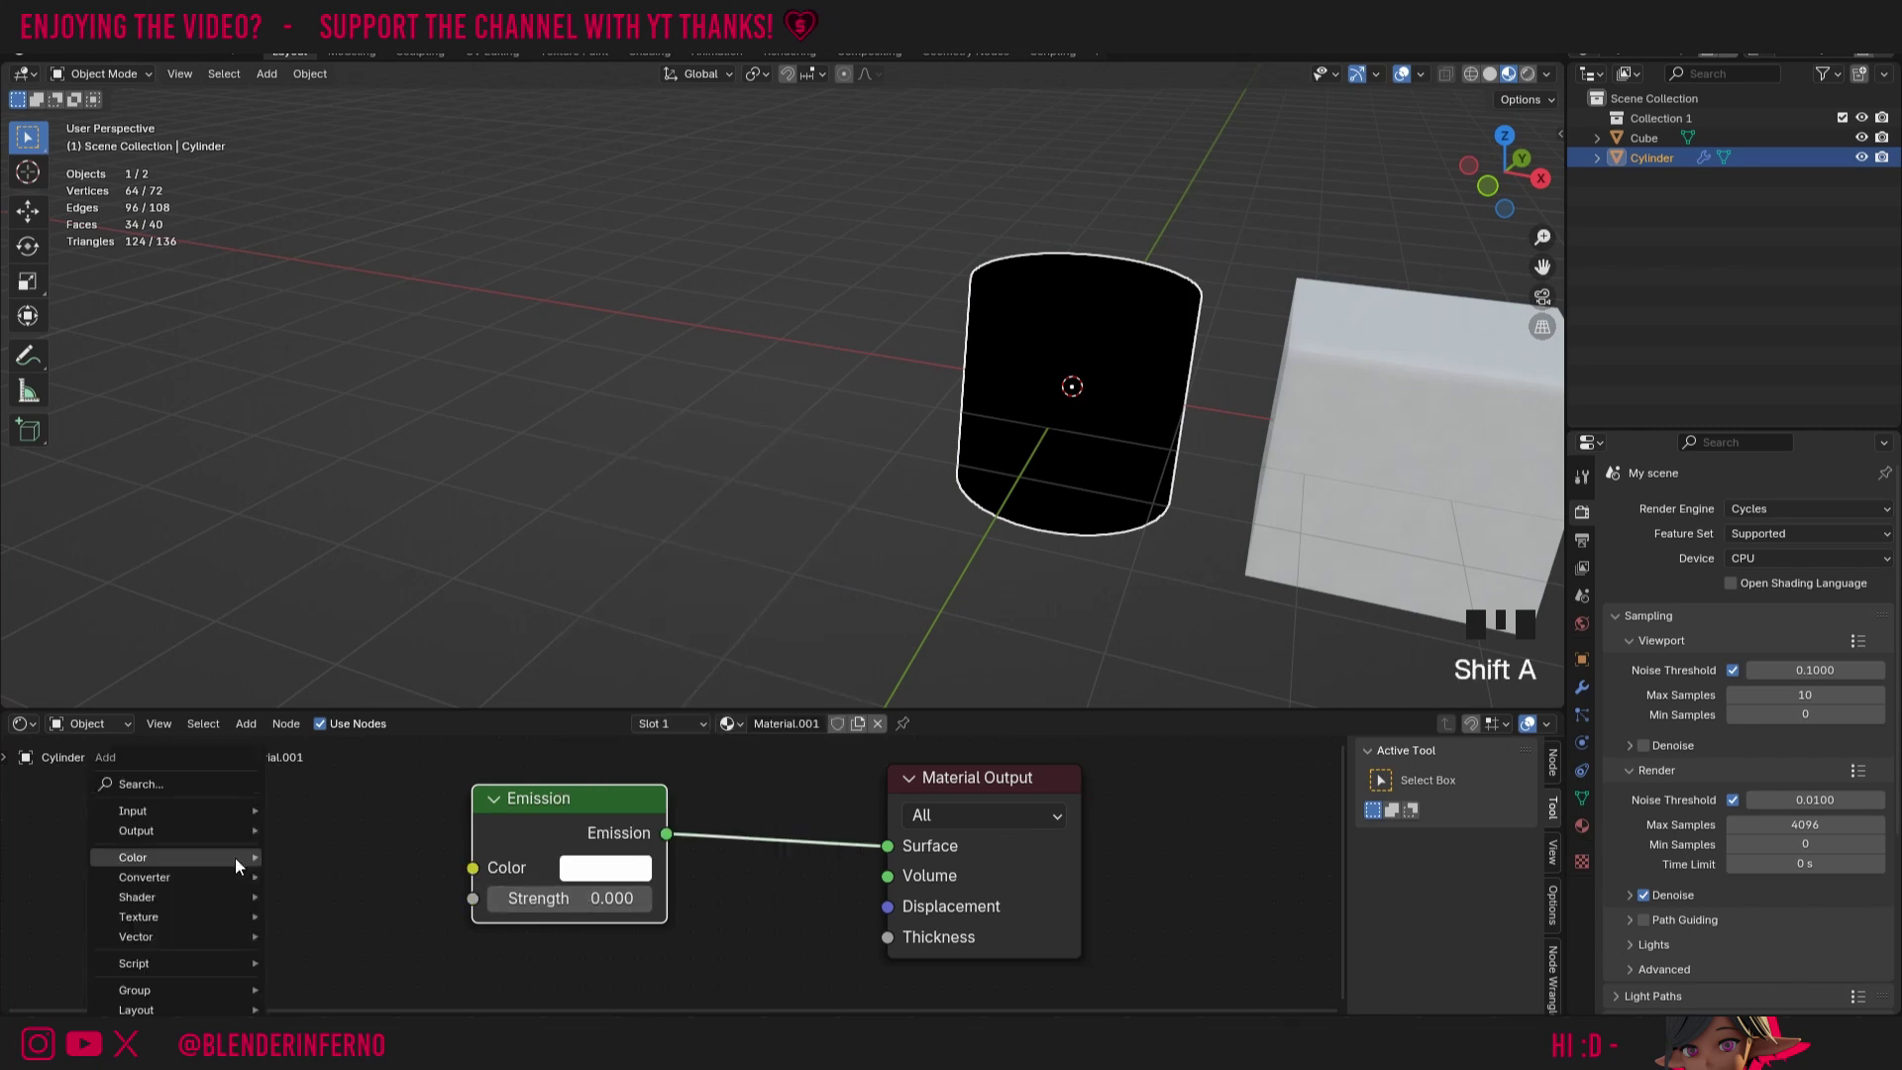
left_click(156, 786)
key("Escape")
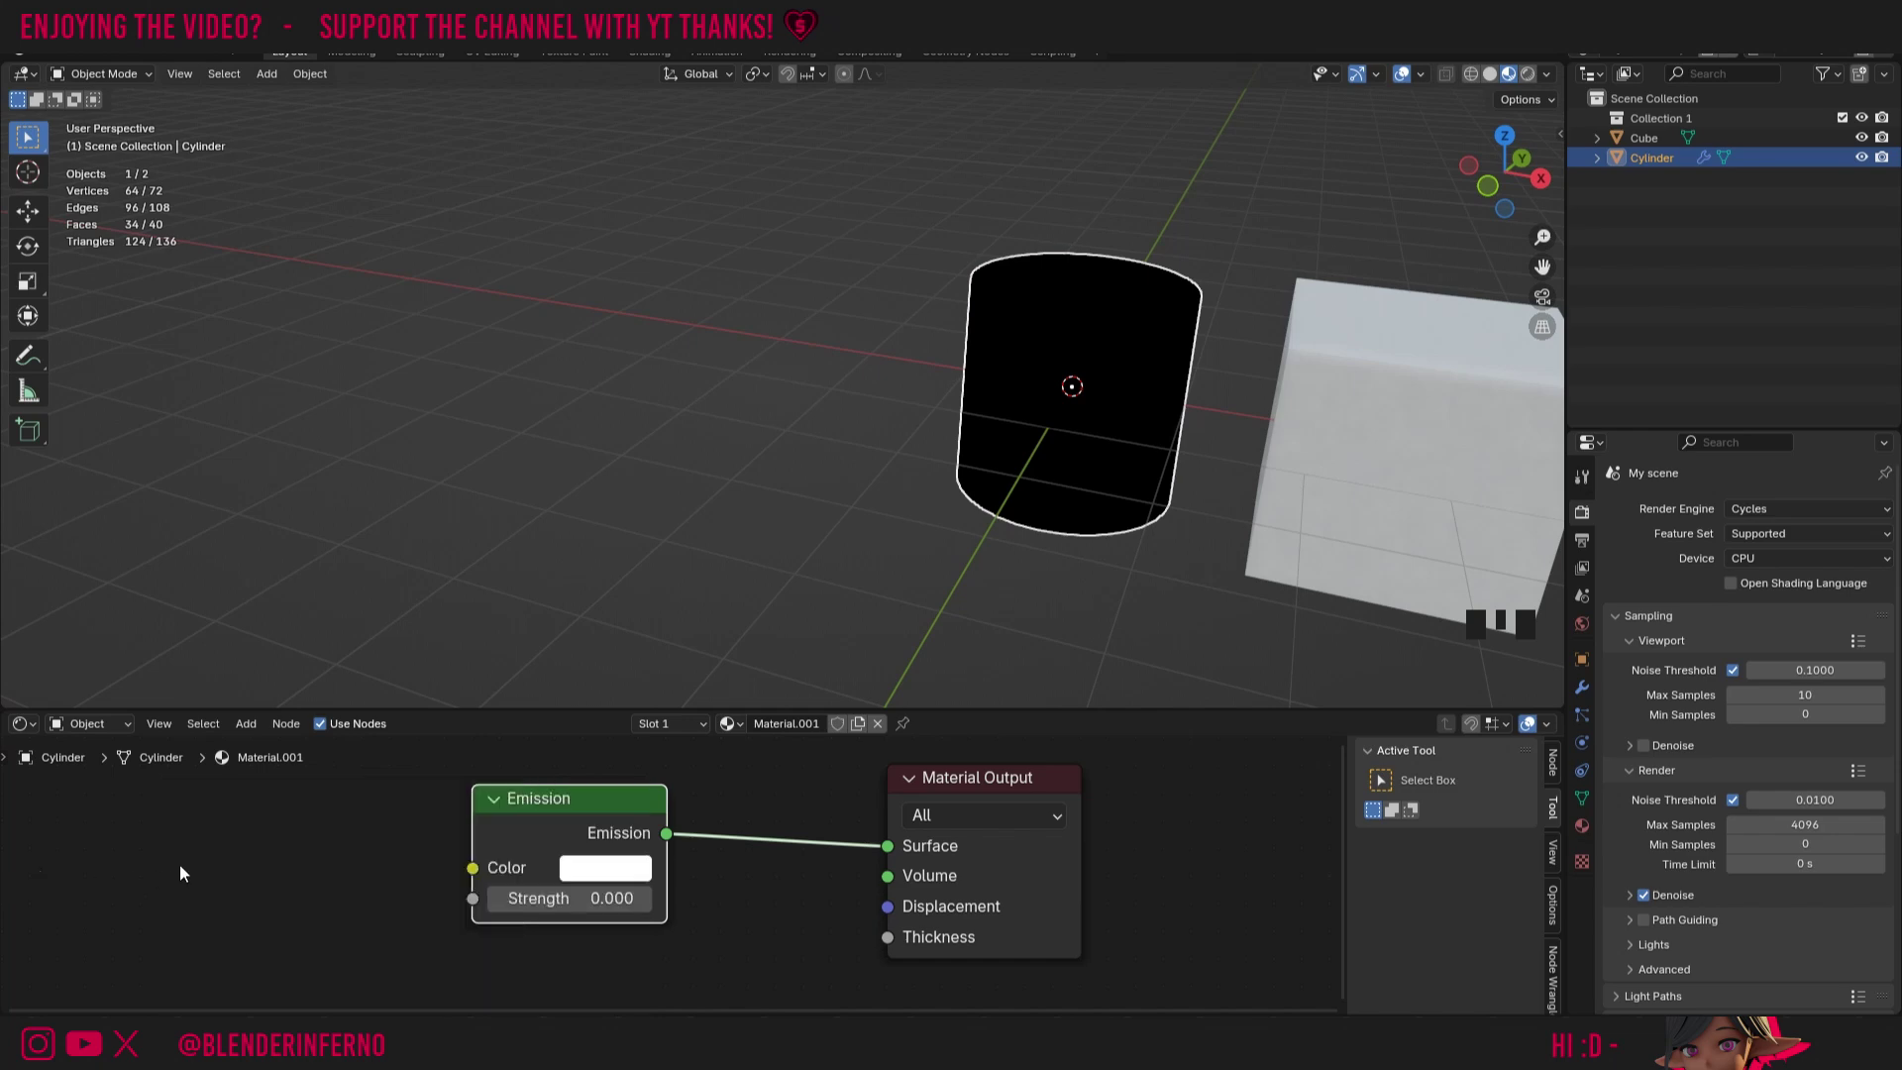
key("shift+a")
mouse_move(210, 913)
left_click(281, 818)
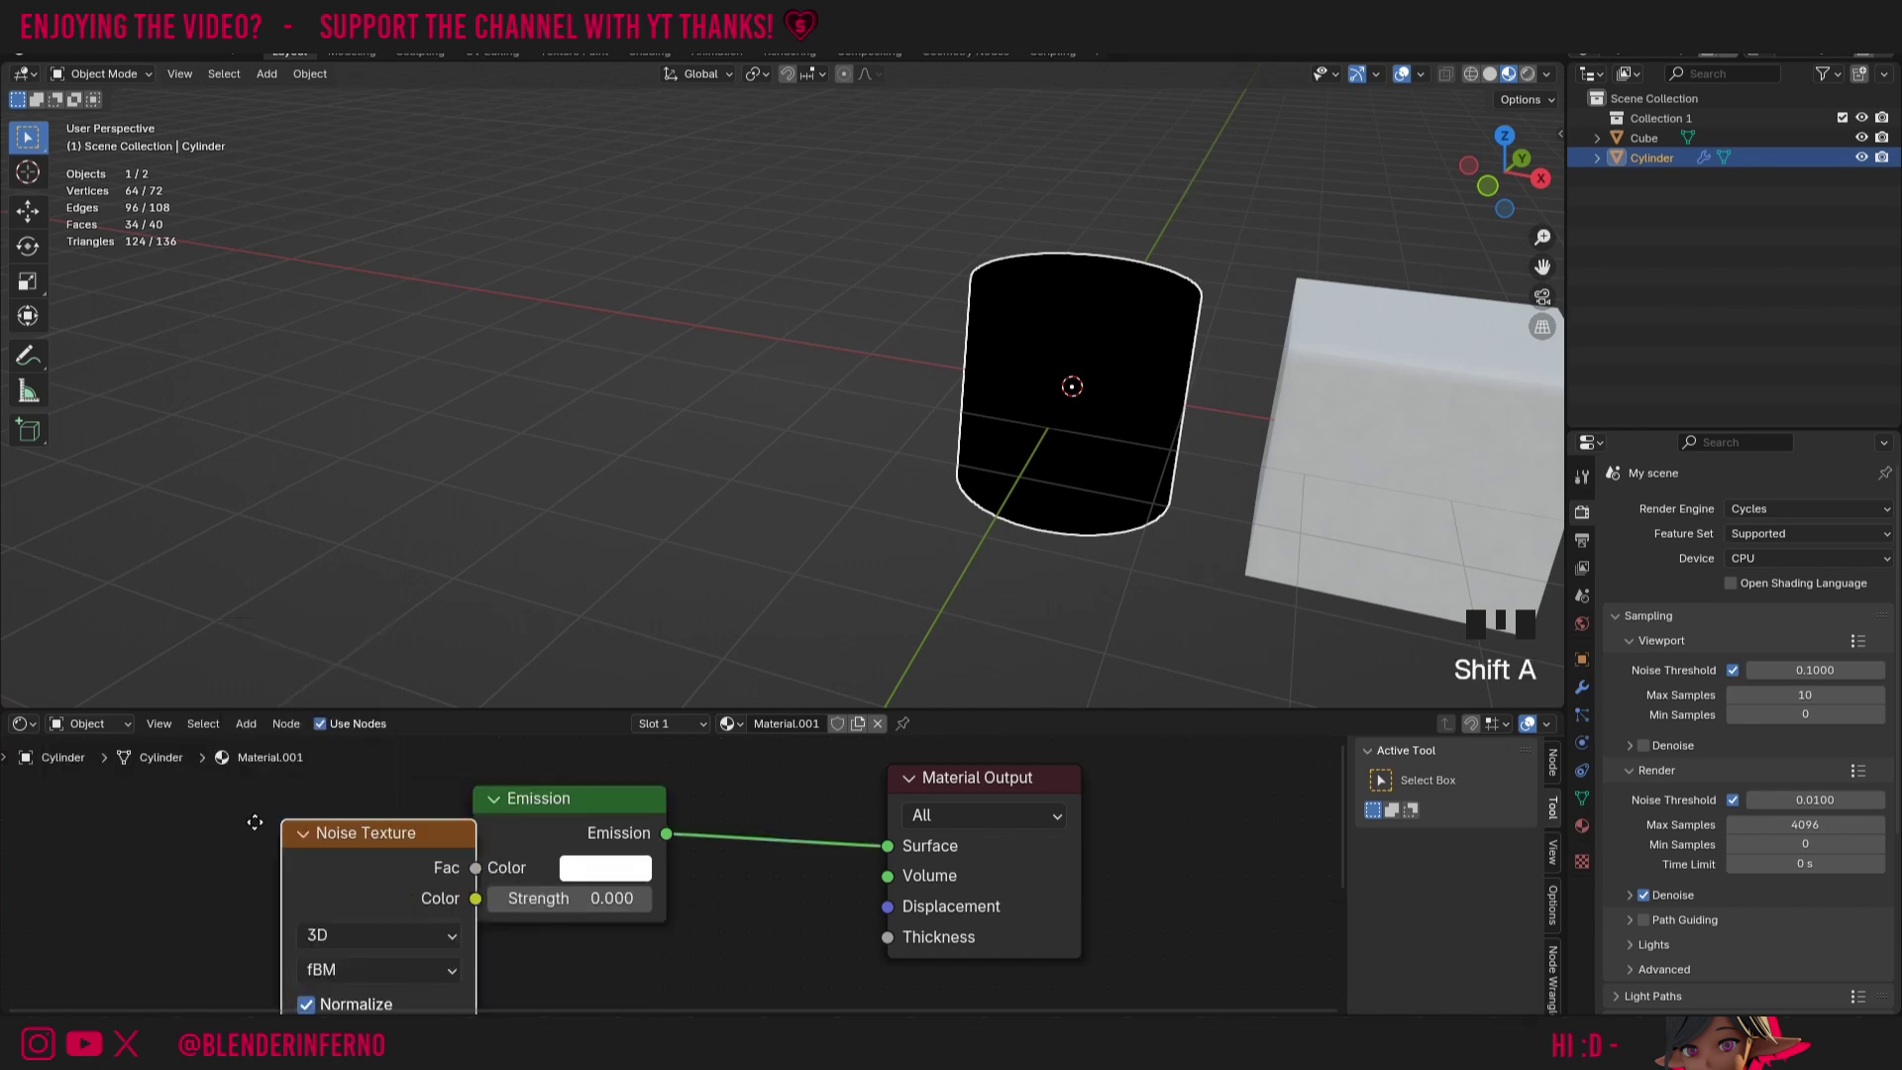
left_click(318, 877)
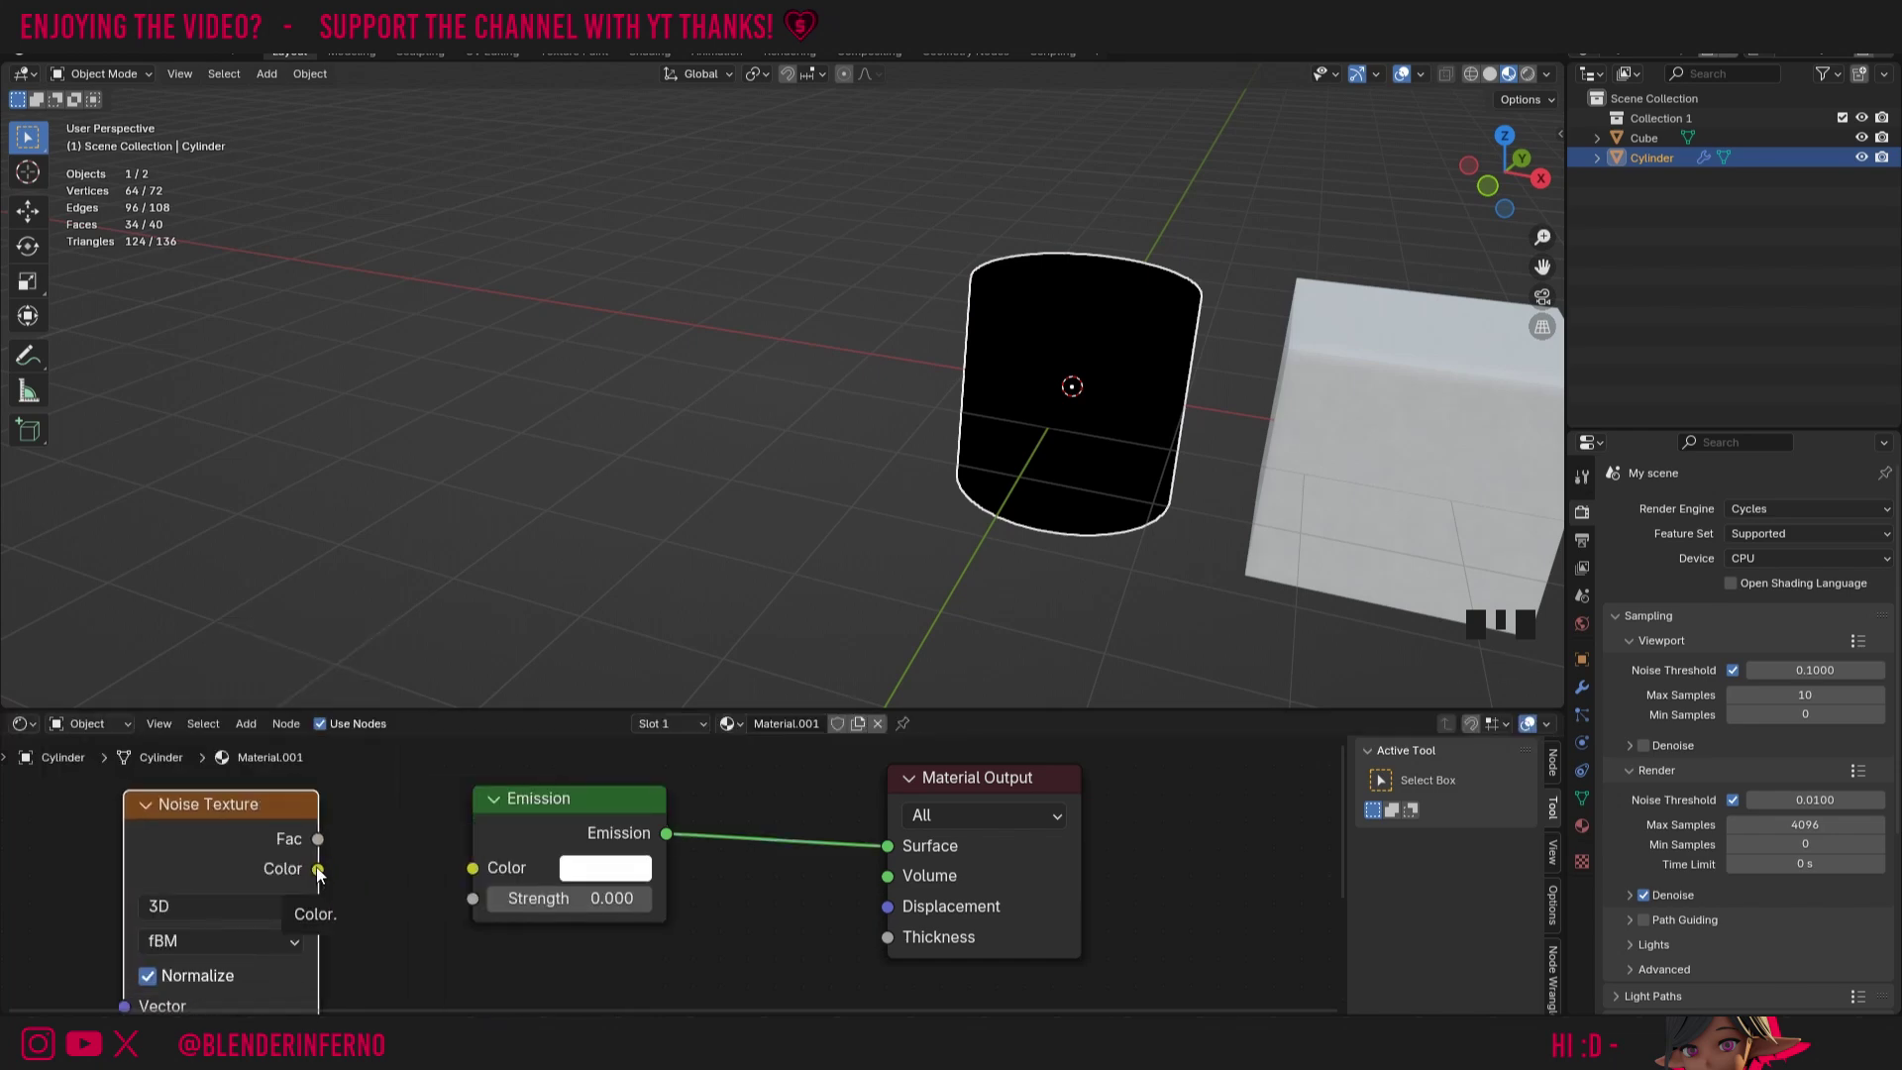
left_click_drag(317, 868, 472, 868)
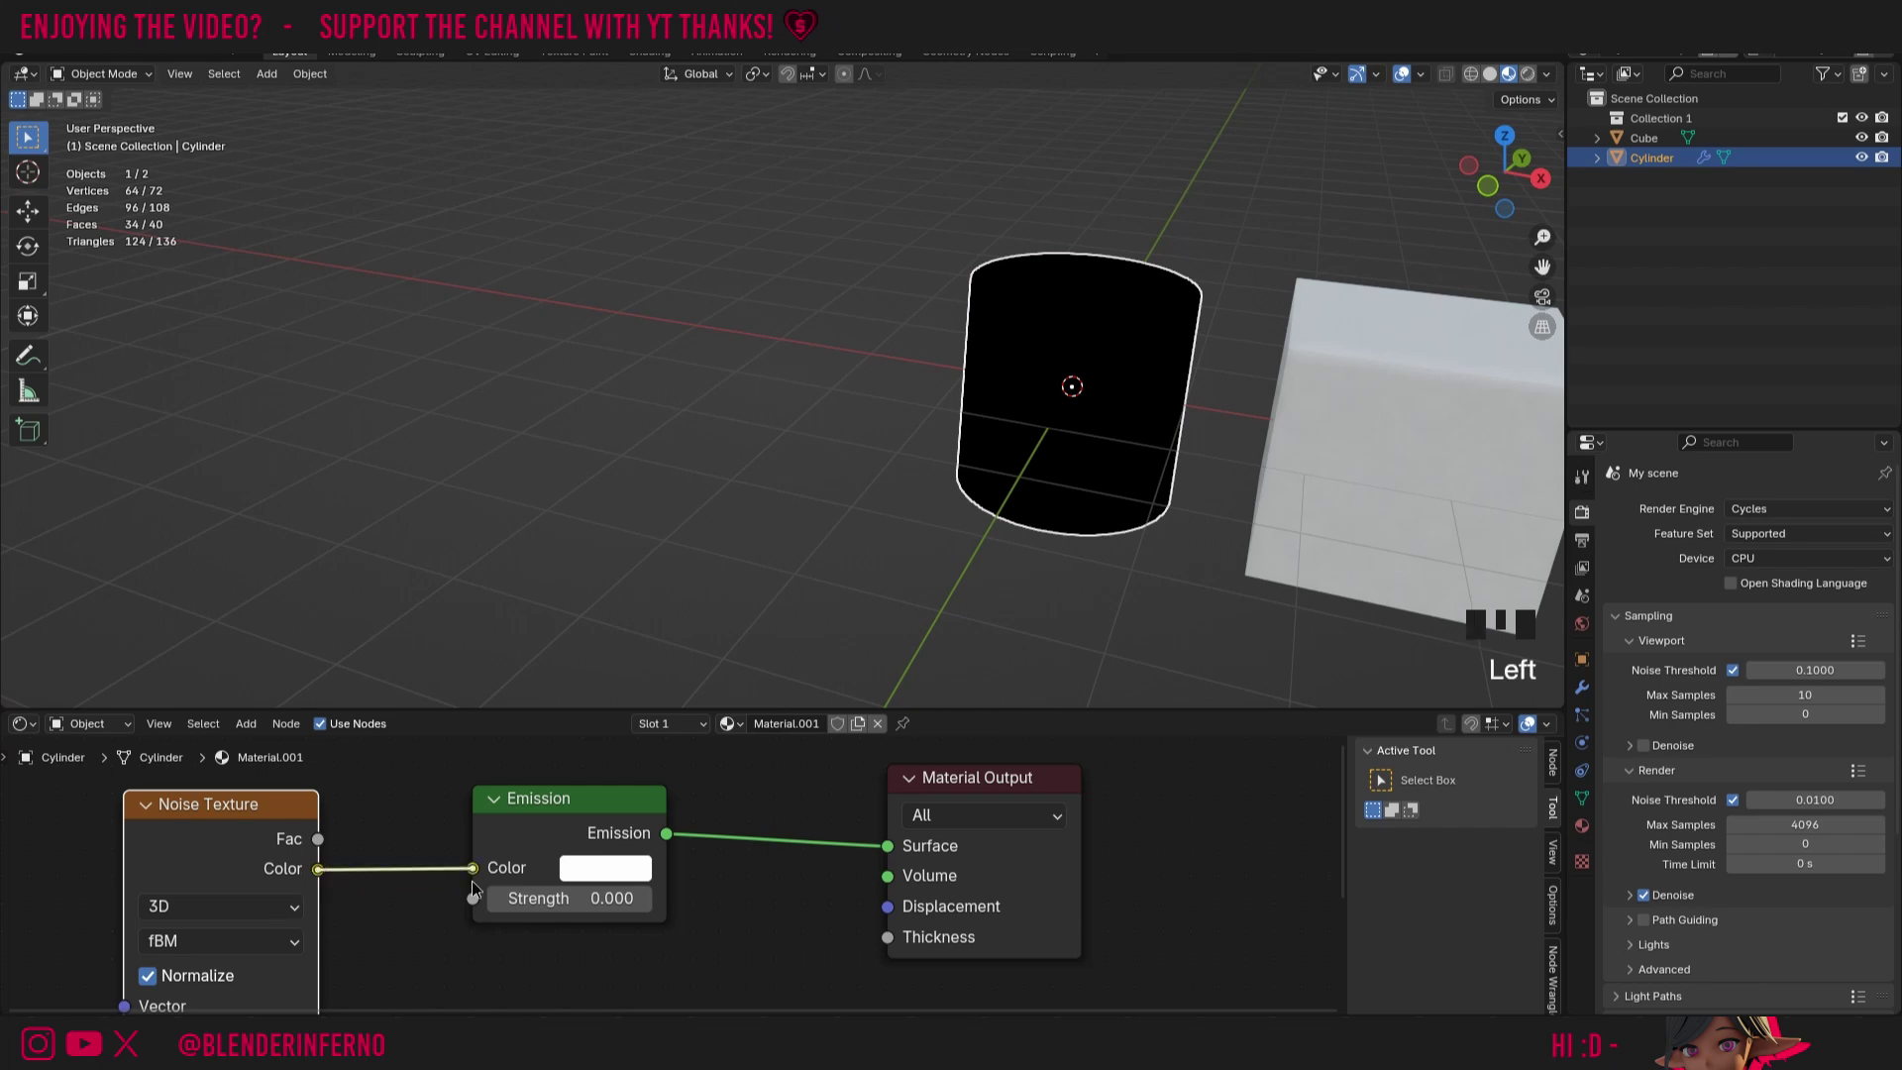
Set the Emission Strength to 1 and view the result in Rendered shading
left_click(584, 897)
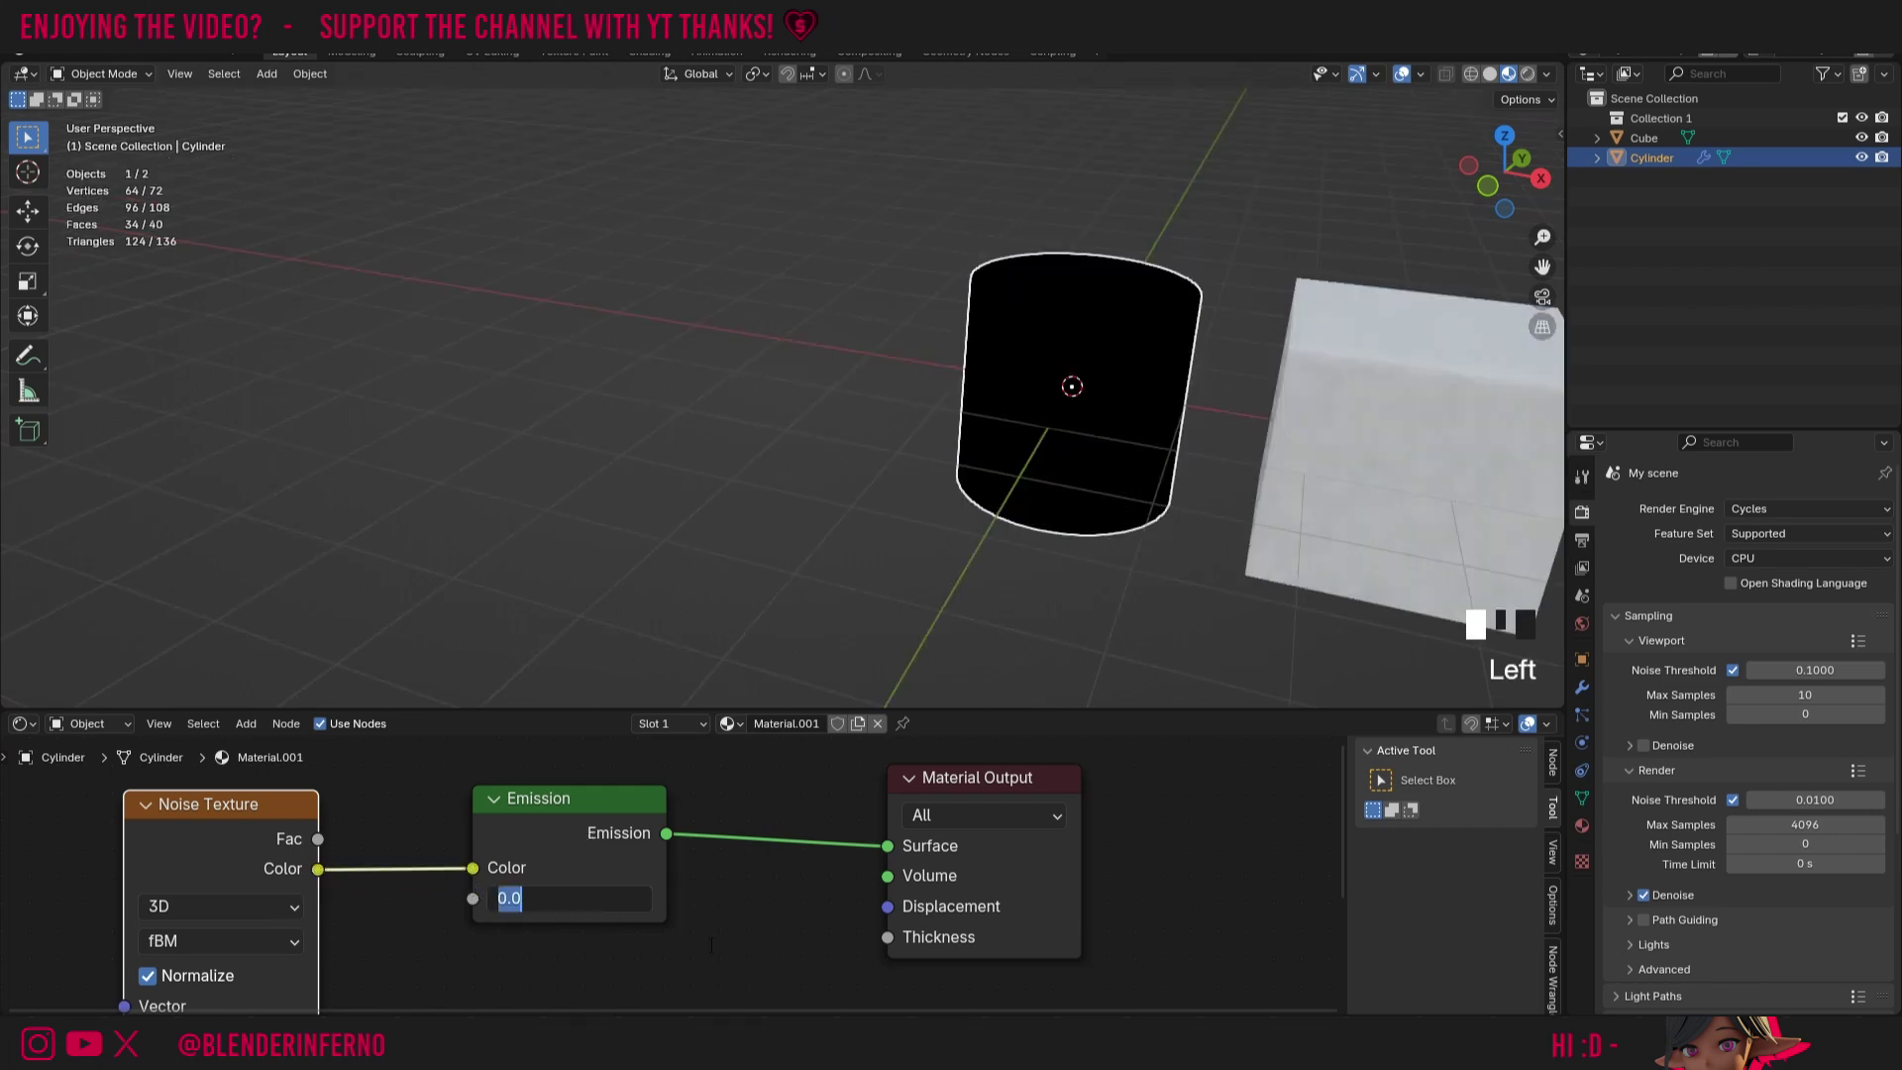
type("1")
key("Return")
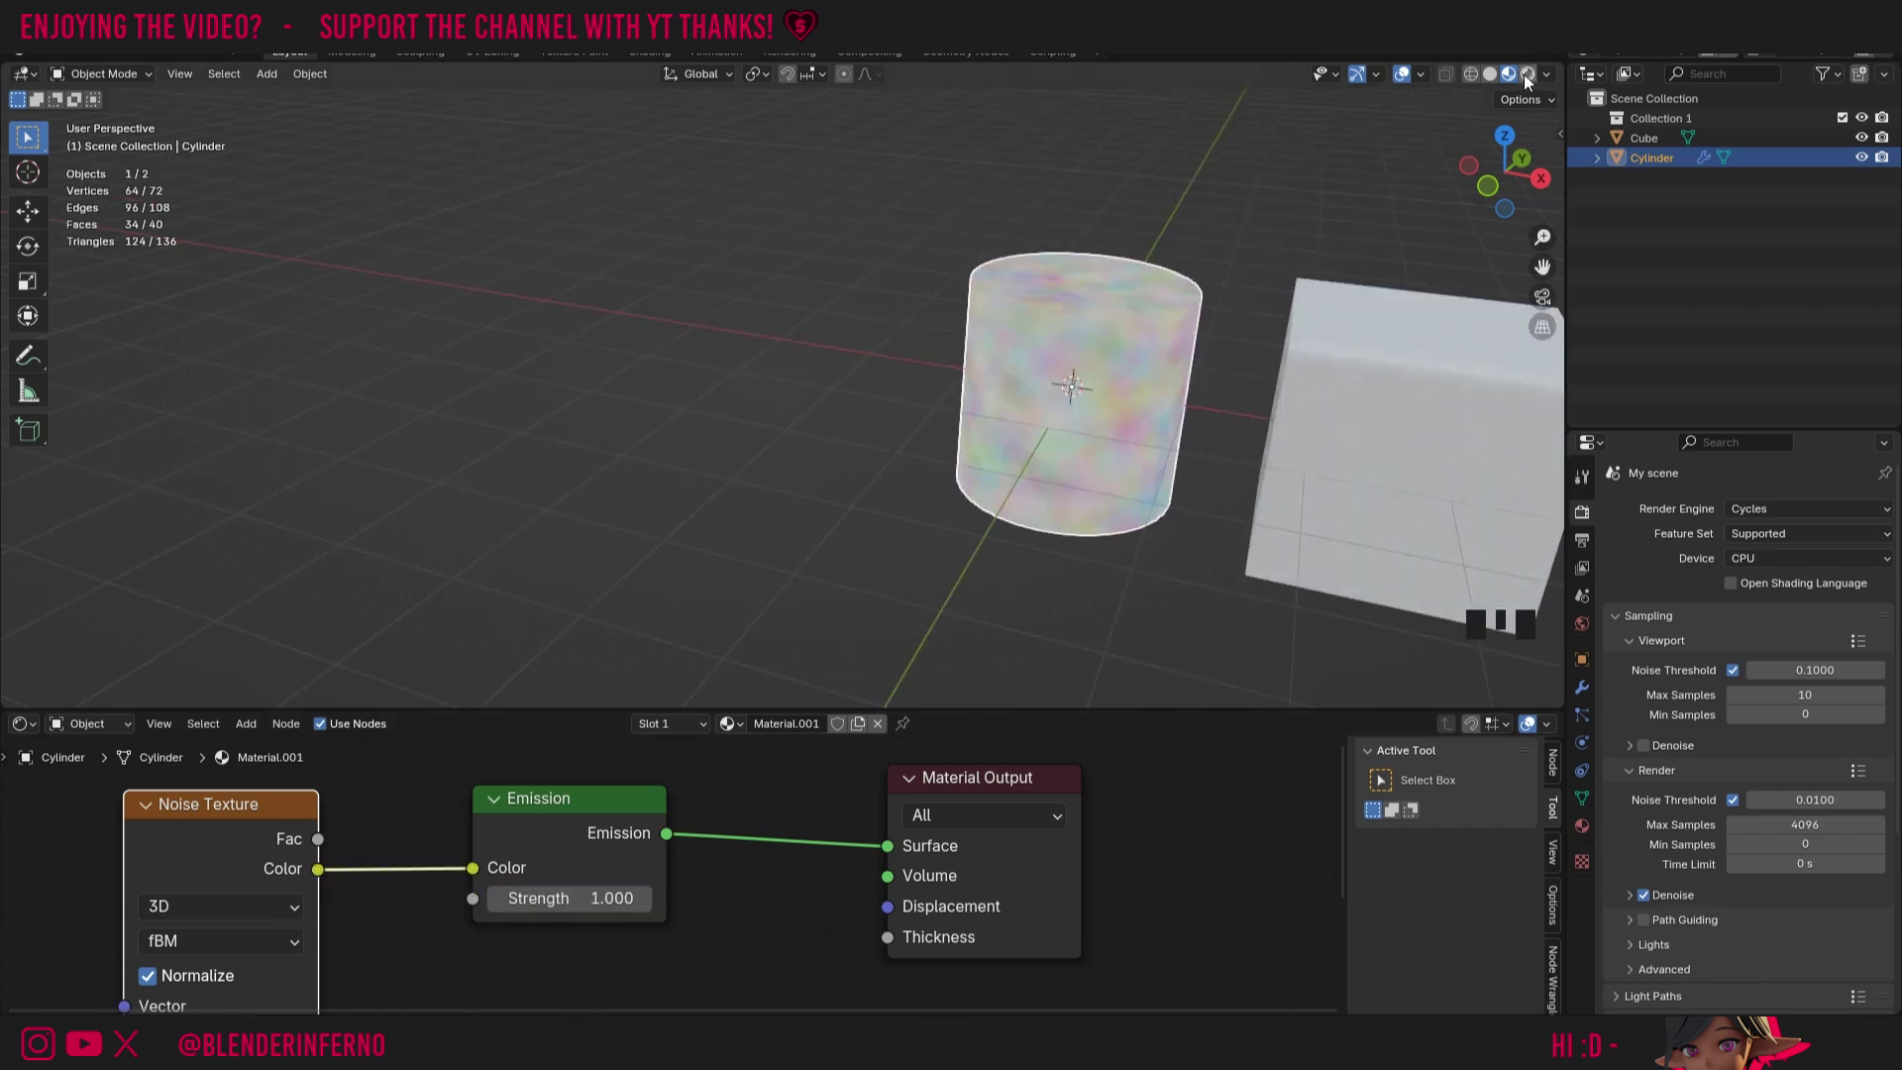
left_click(1525, 76)
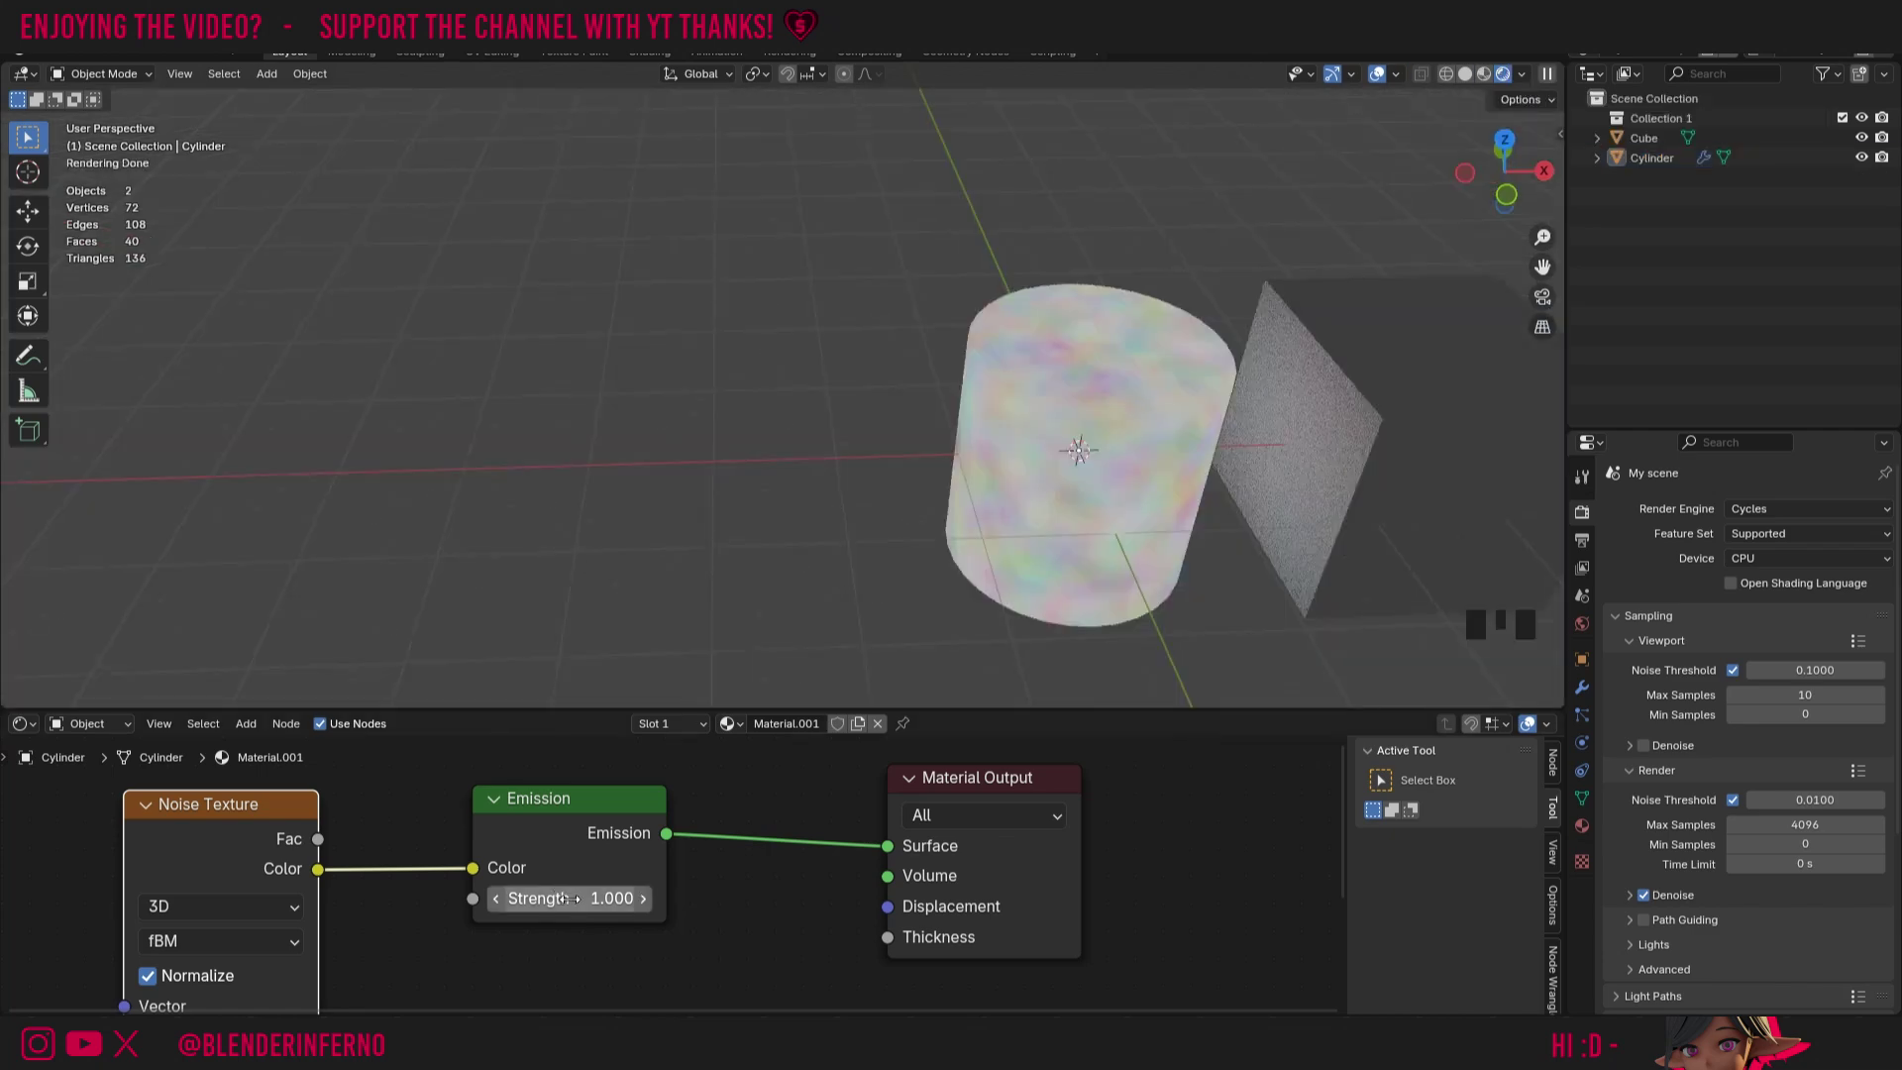
Set the Emission Strength back to 4 and cut the noise link from Color
left_click(566, 897)
type("4")
key("Return")
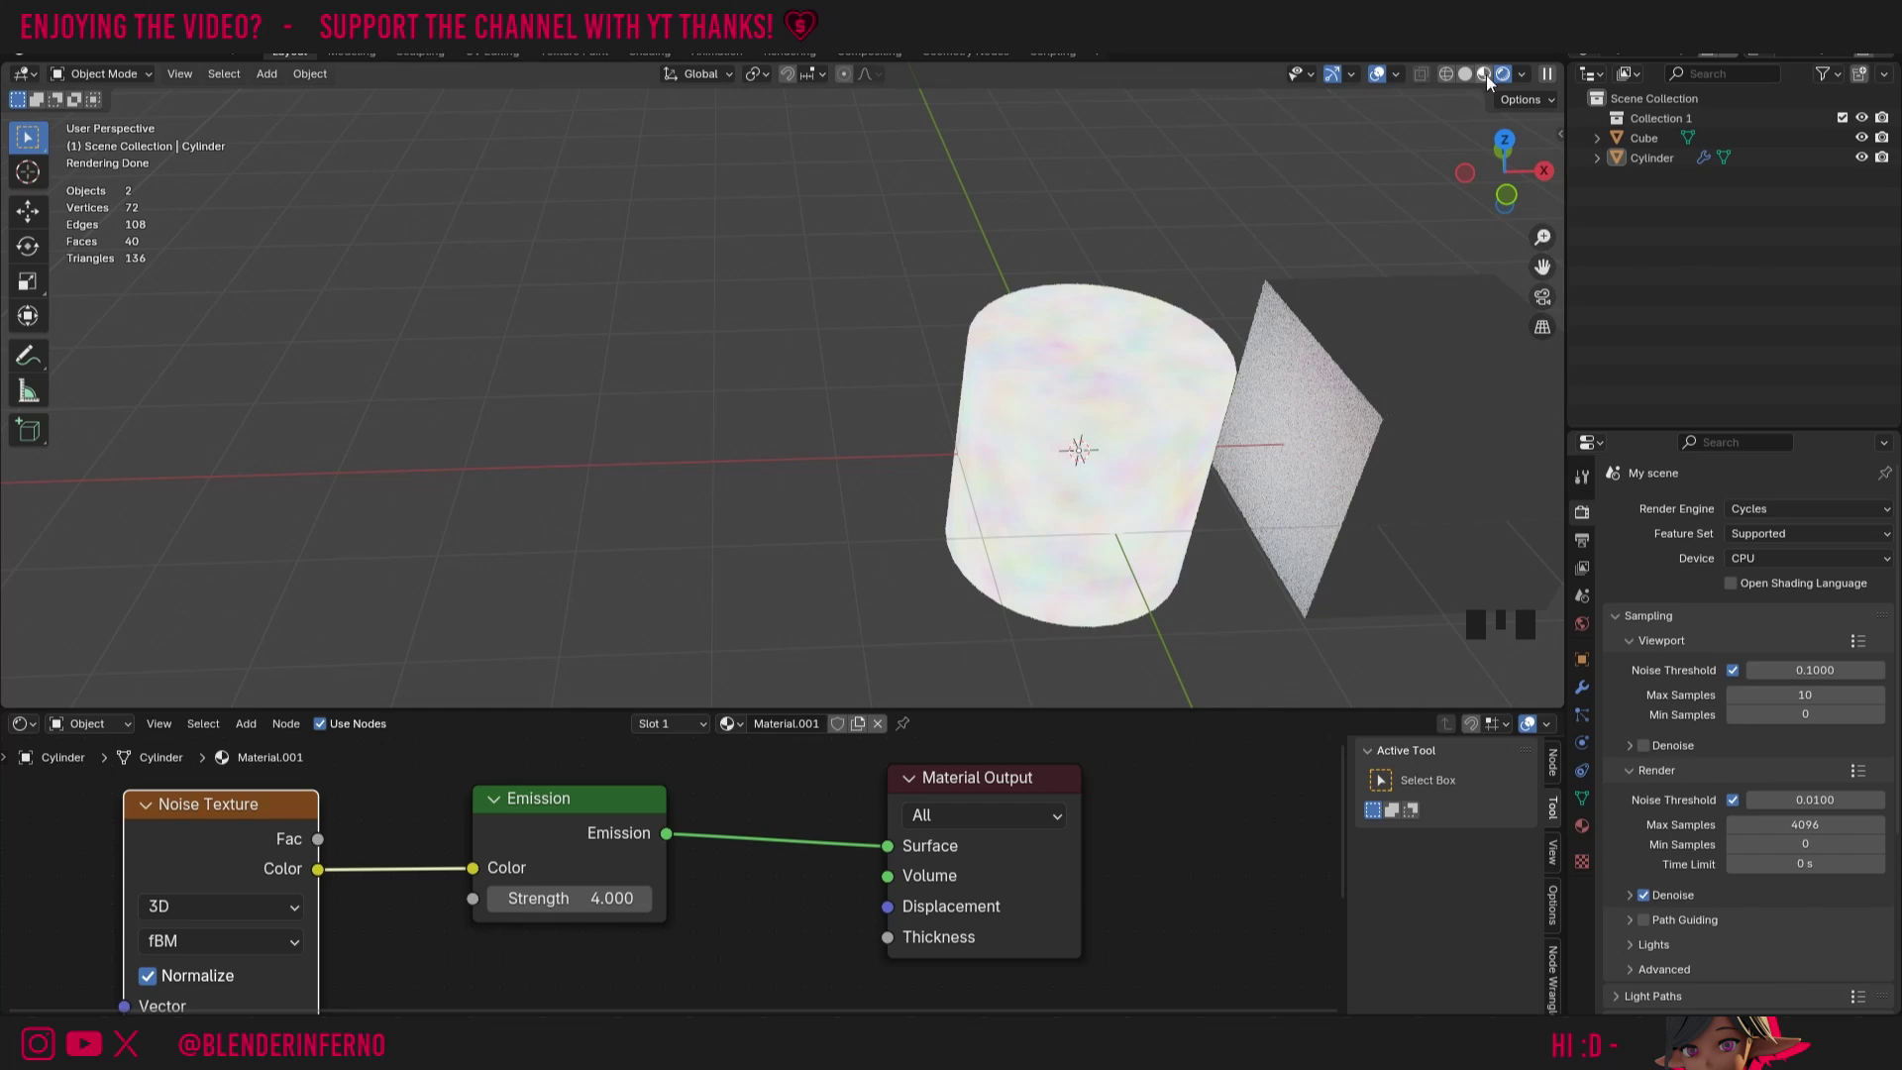
left_click_drag(478, 868, 567, 897)
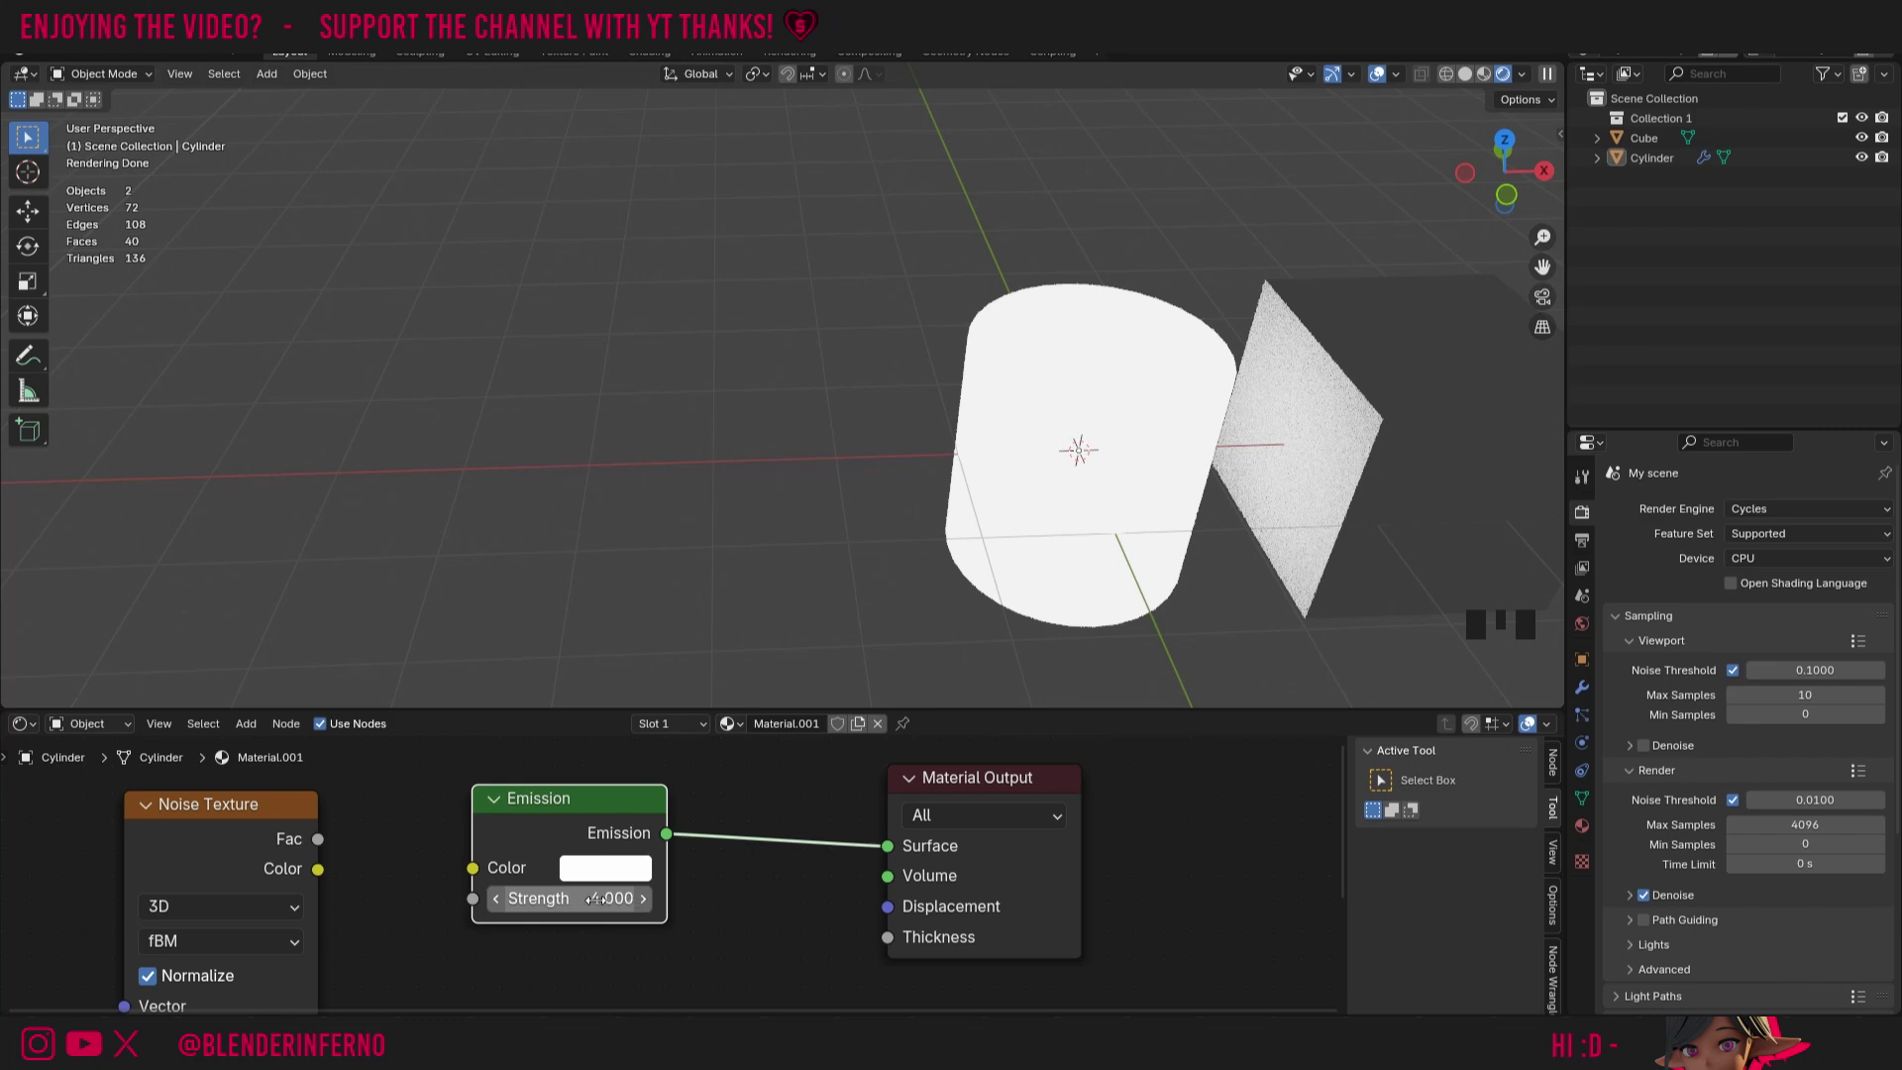
Set the Emission Strength to -4 and switch to Material Preview shading
left_click(607, 900)
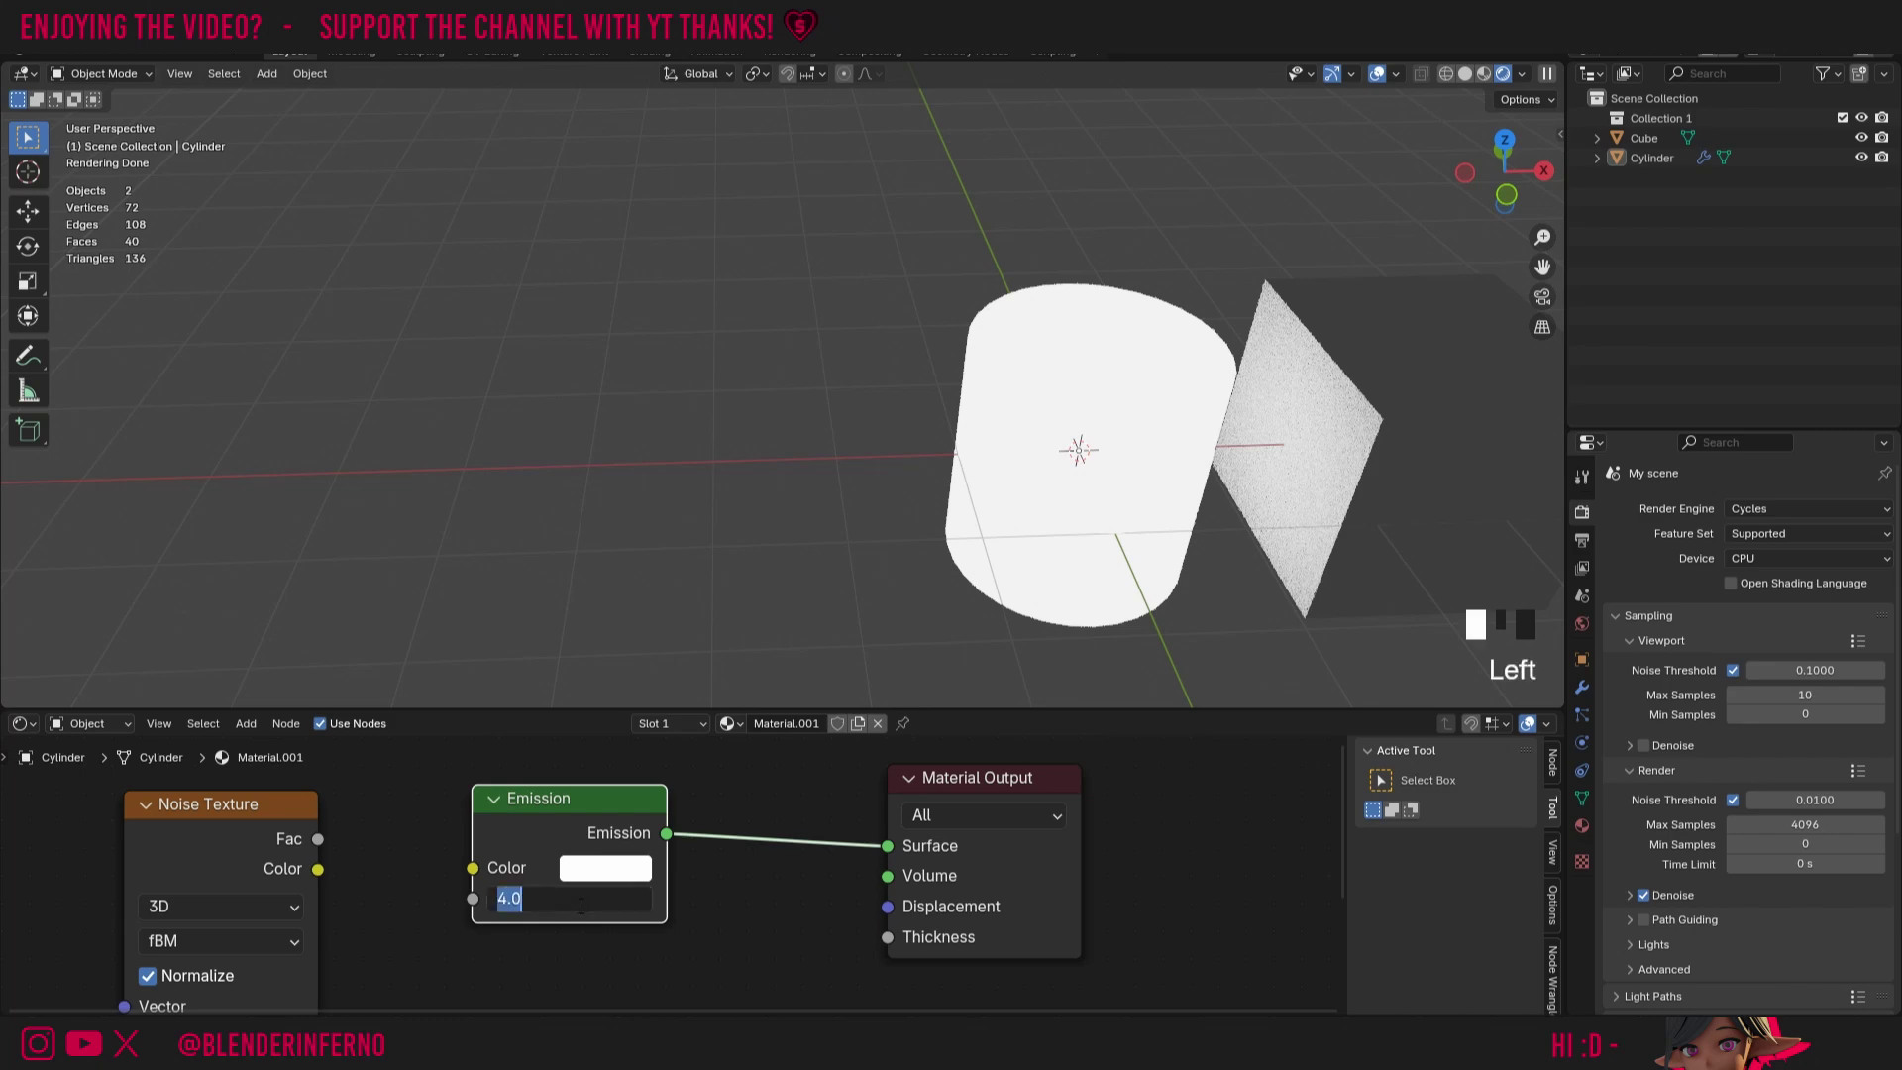
type("-4")
key("Return")
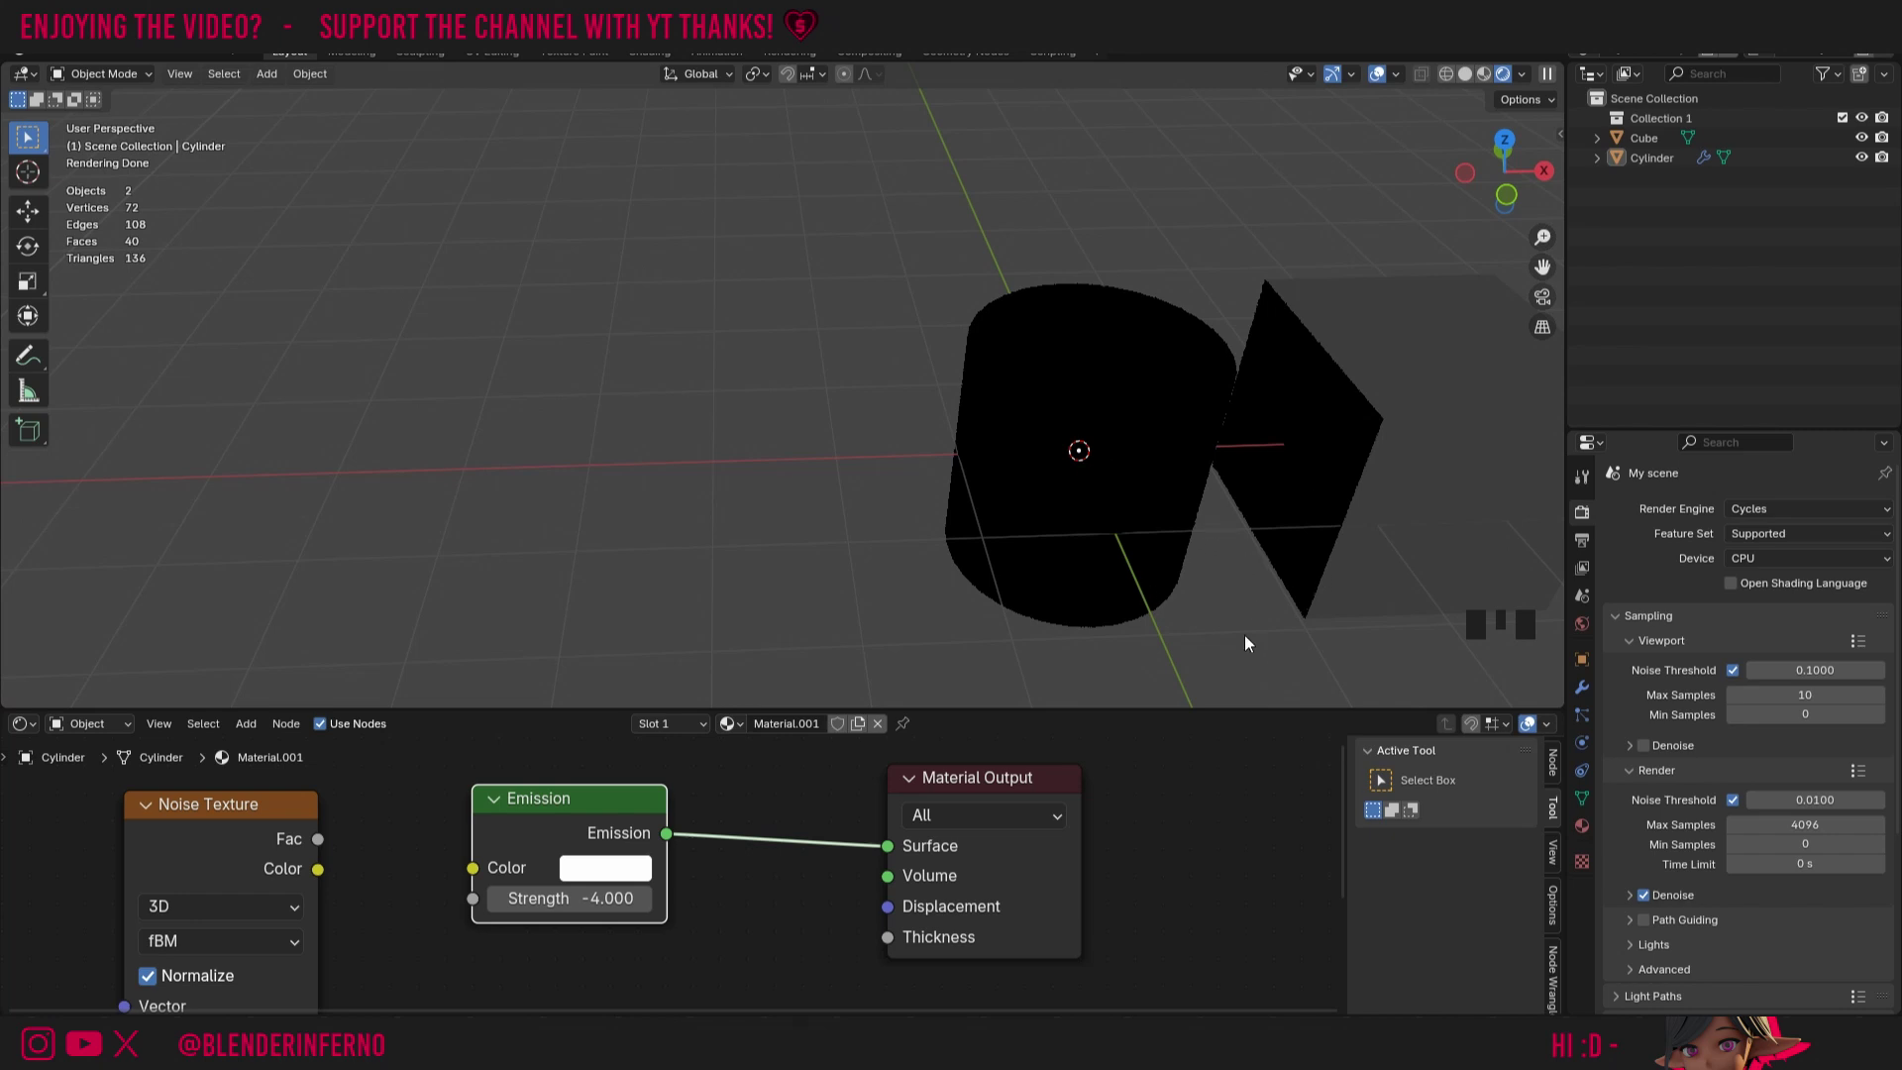
key("z")
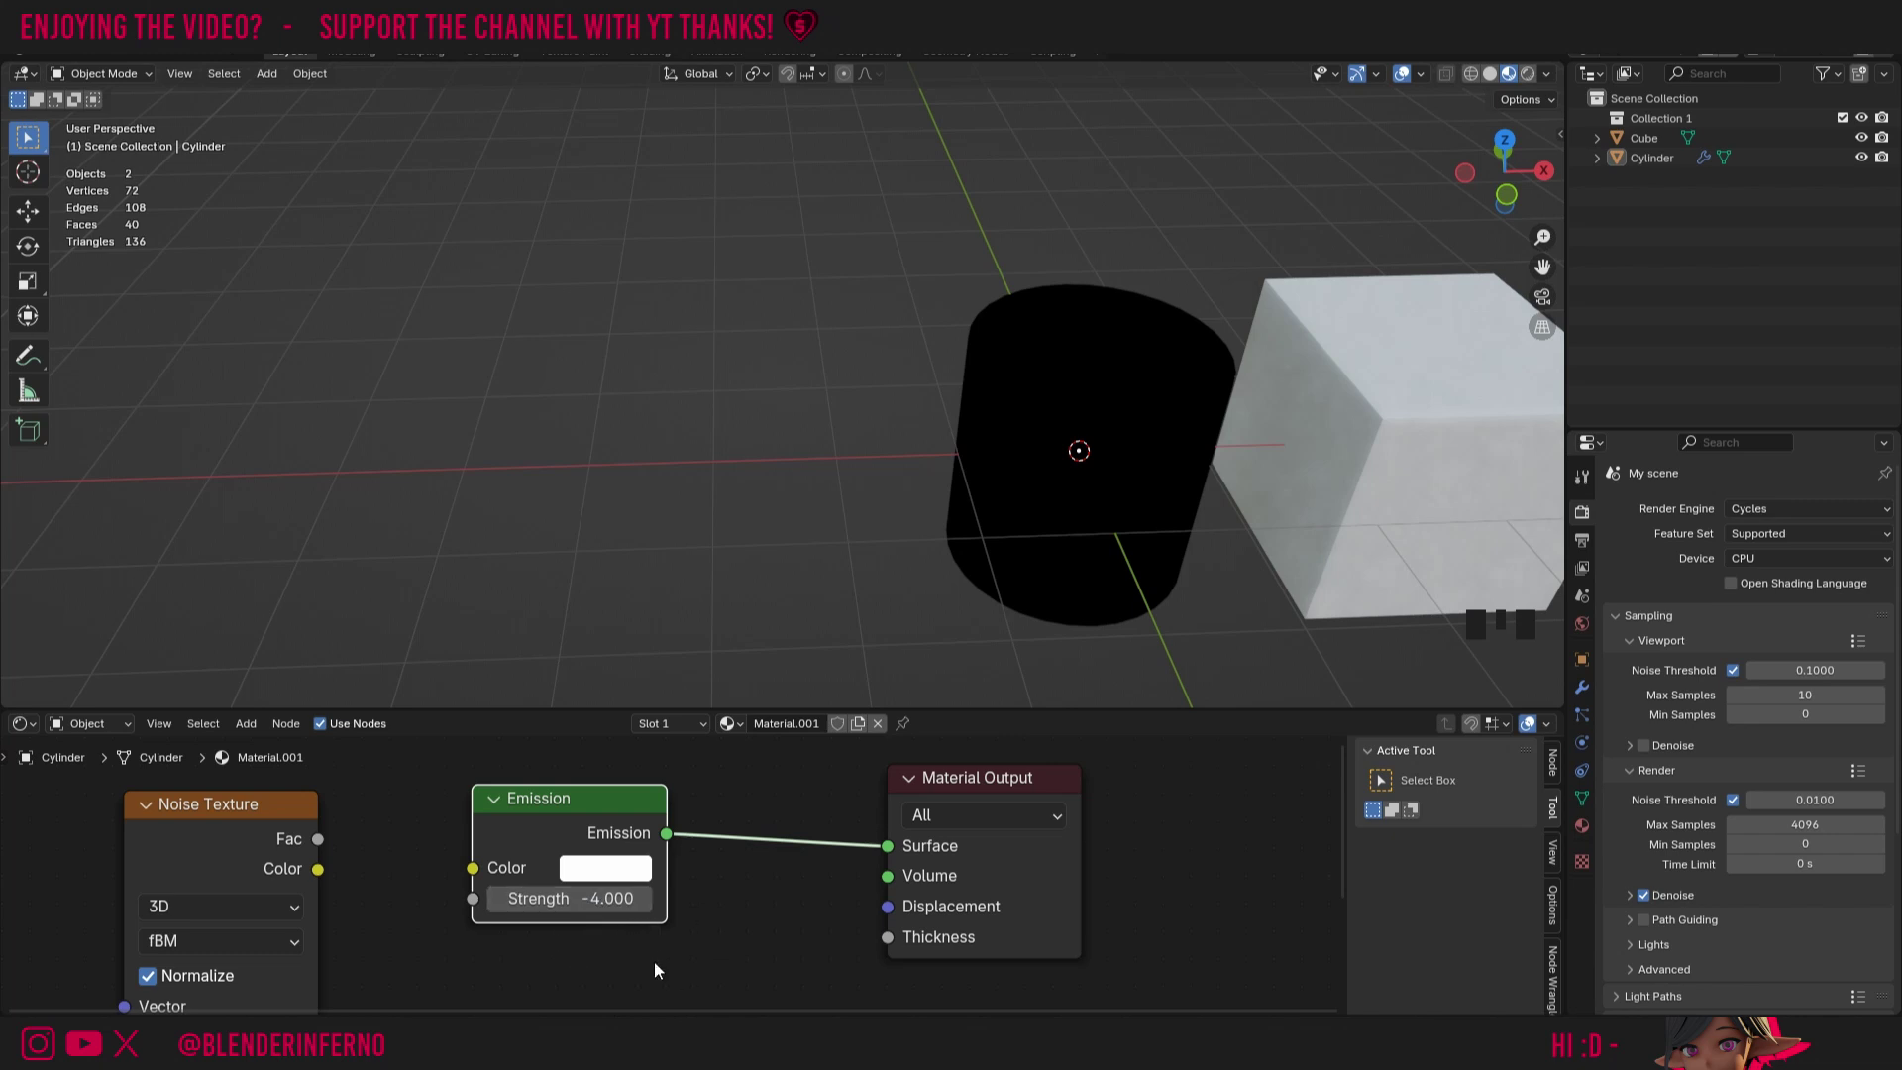